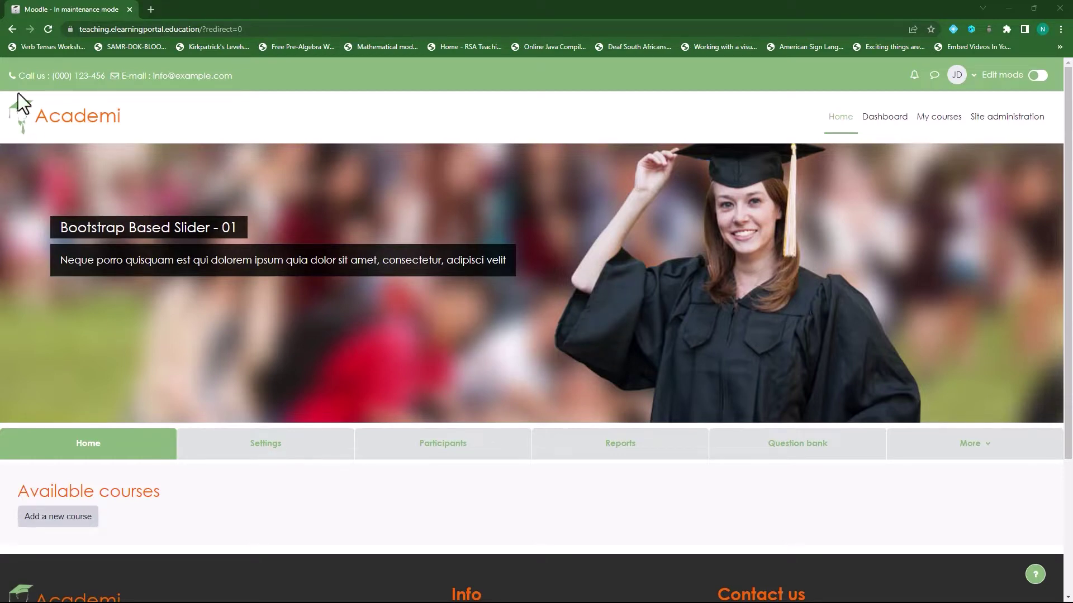
- Open the Academi theme's settings from the appearance section of the site administration
scroll(638, 333, "down", 3)
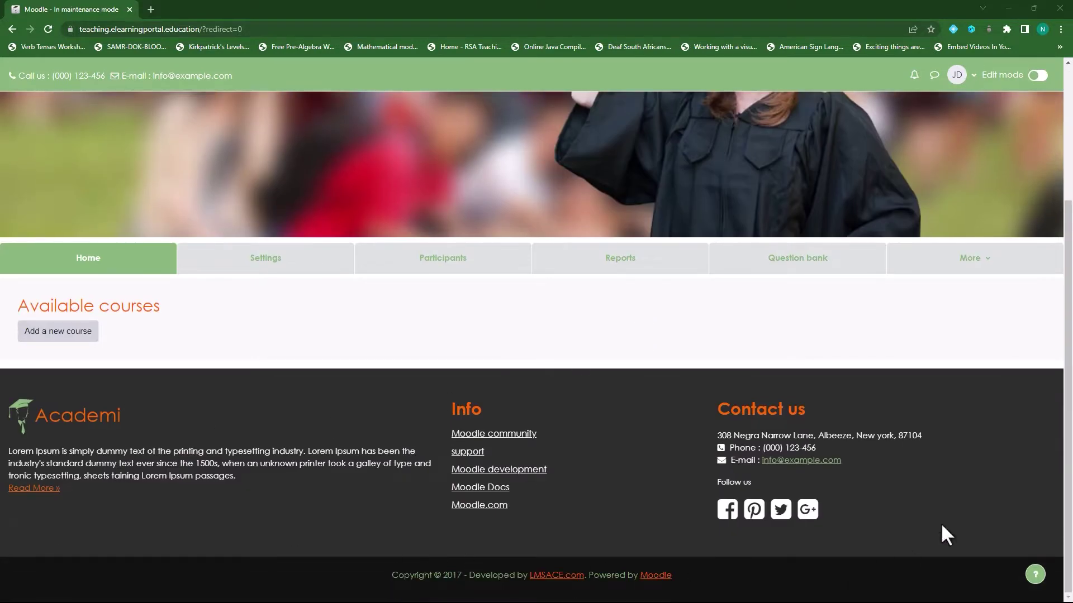
scroll(506, 446, "up", 2)
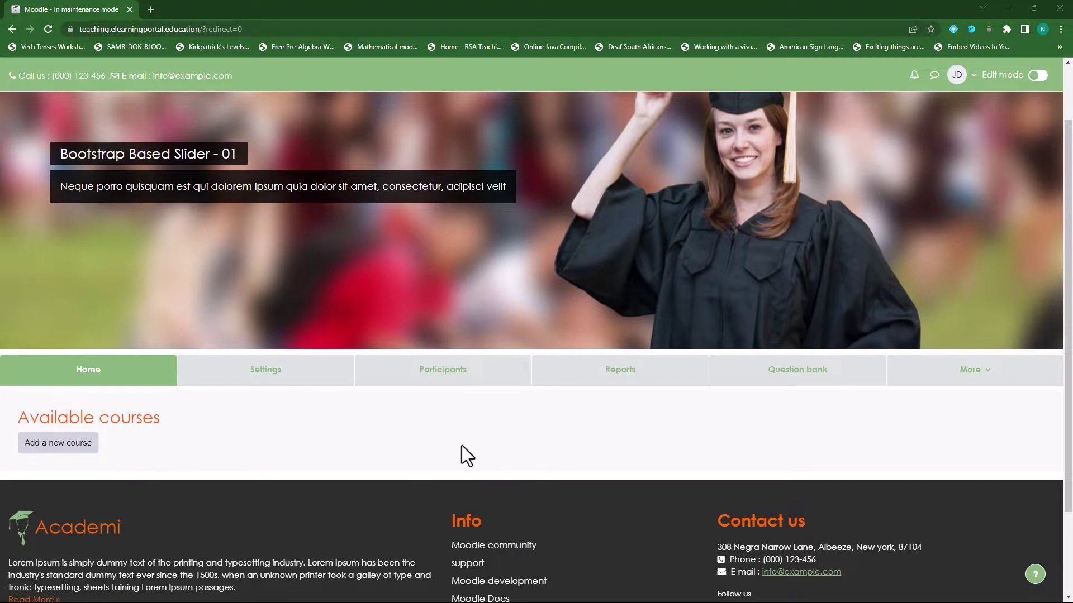
scroll(463, 447, "up", 2)
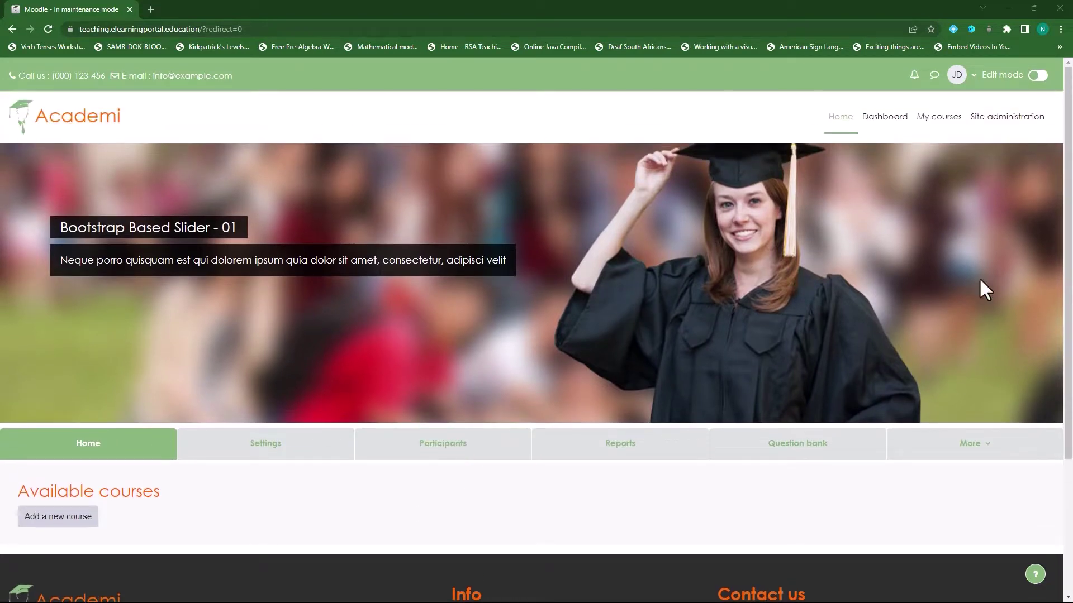
left_click(1005, 120)
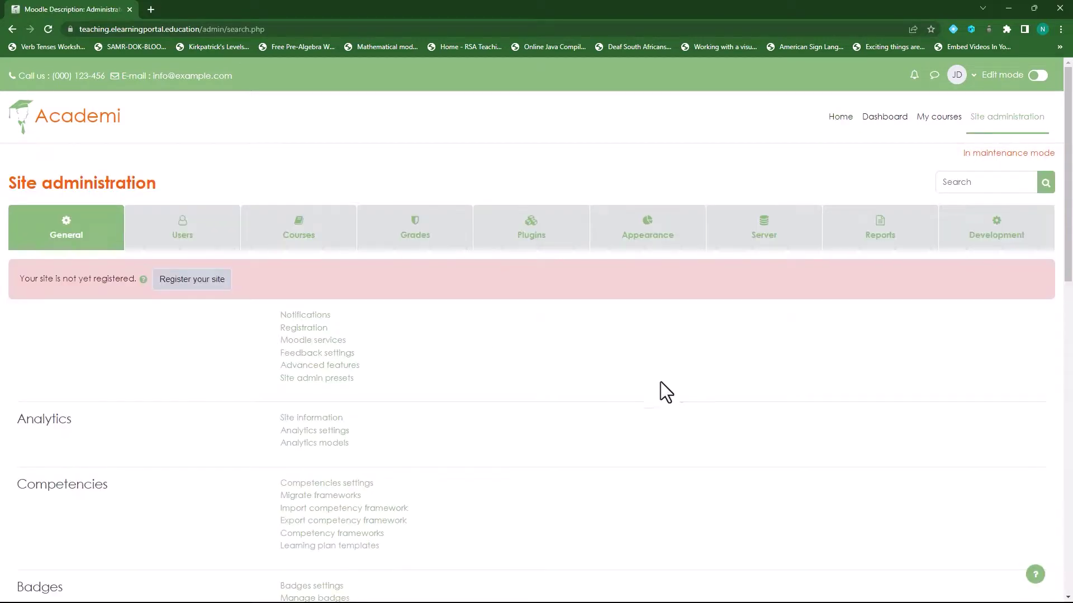
left_click(659, 248)
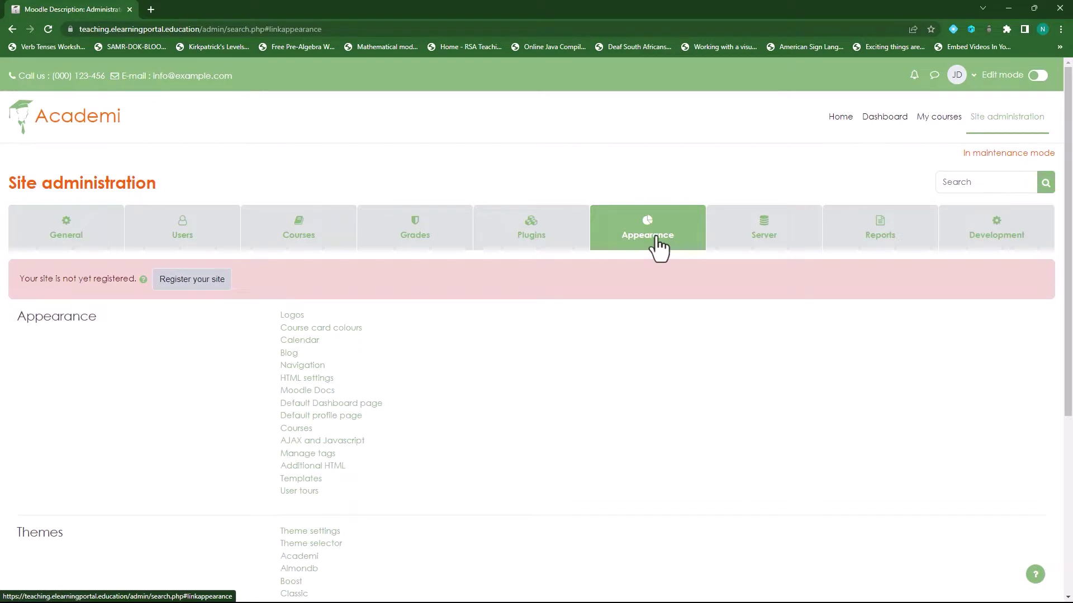
scroll(498, 359, "down", 1)
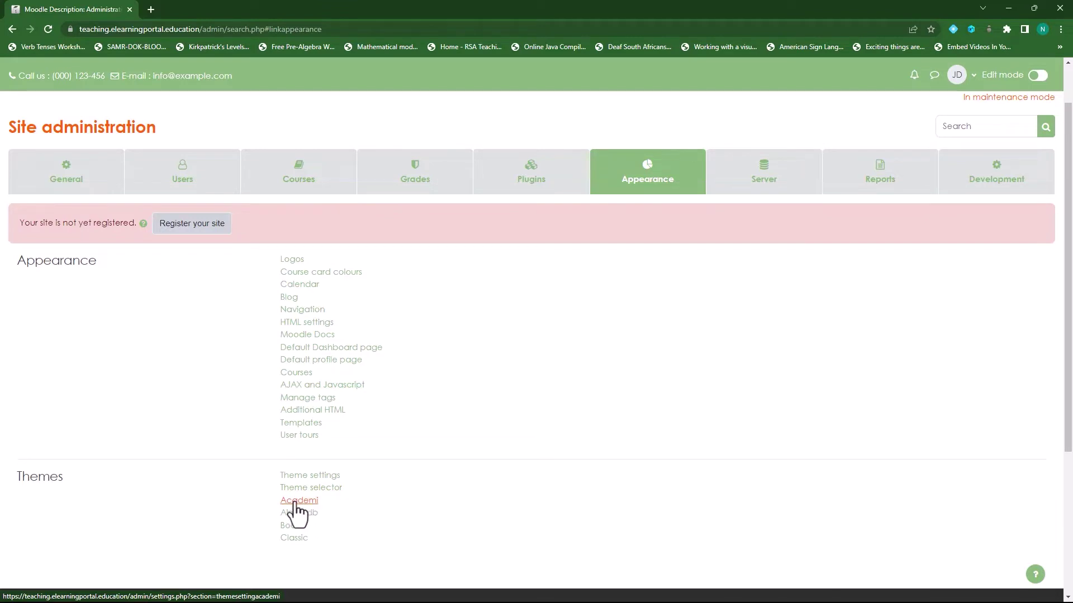
left_click(298, 502)
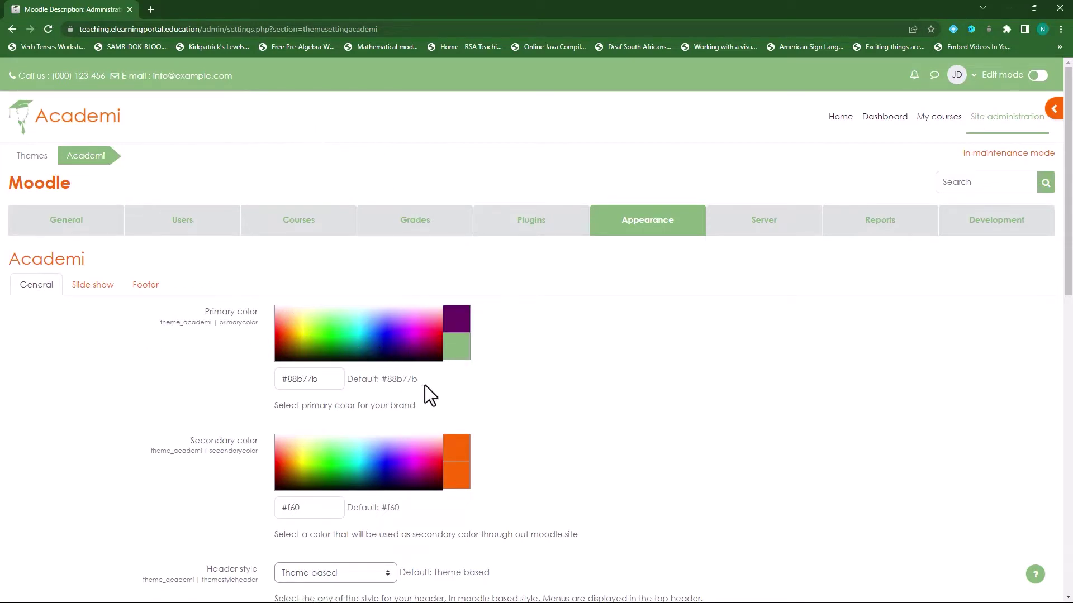
- Set the Academi theme's primary color to #04C868 and secondary color to #89FA05, and save the changes
left_click(381, 327)
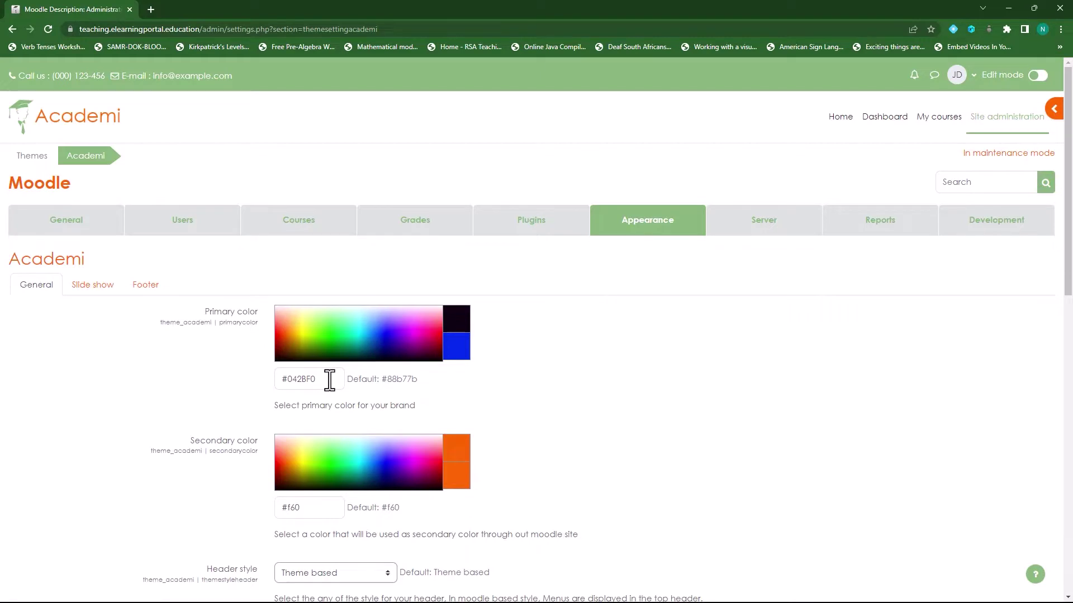
left_click_drag(327, 379, 273, 380)
left_click(325, 337)
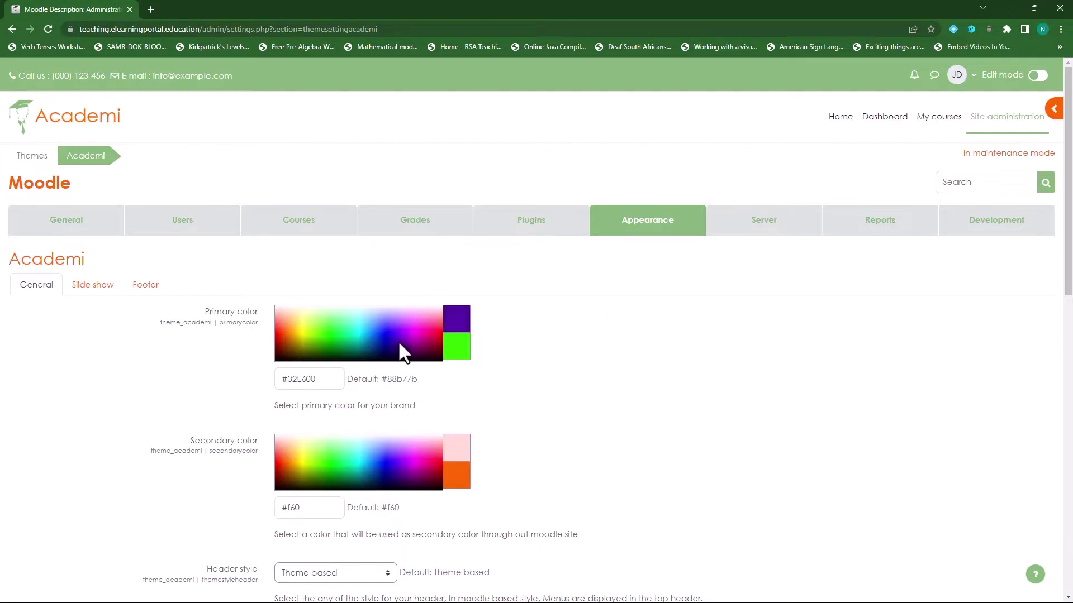
left_click(342, 339)
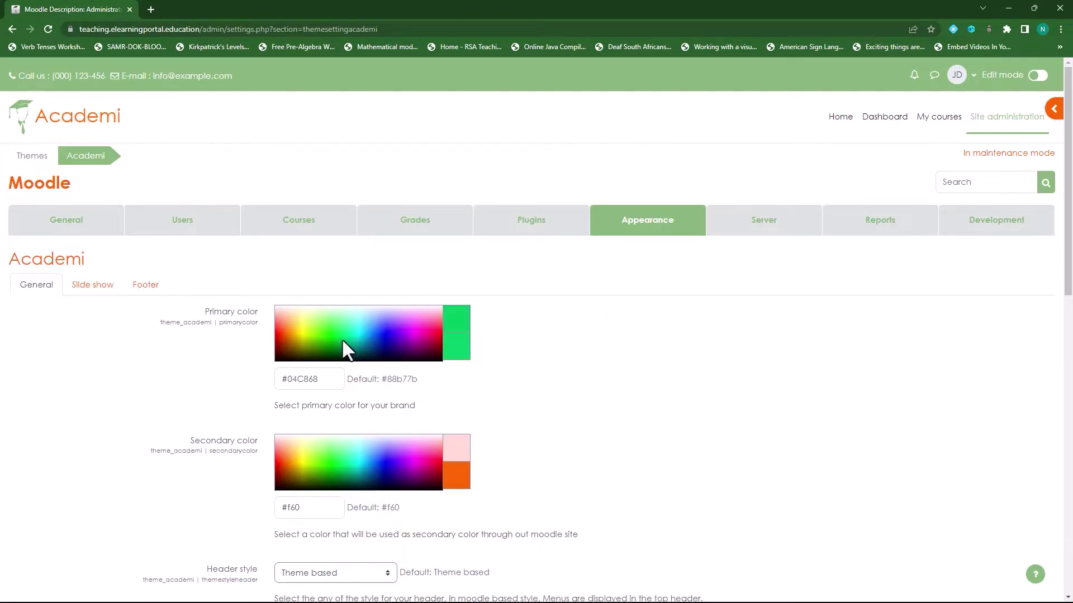
left_click(314, 460)
scroll(559, 427, "down", 13)
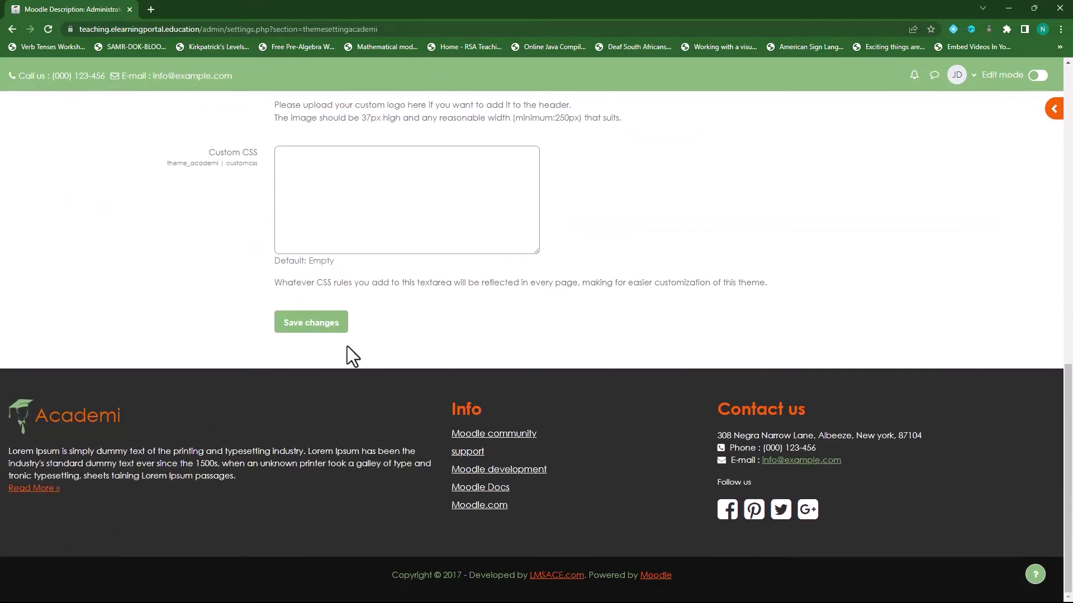
left_click(317, 327)
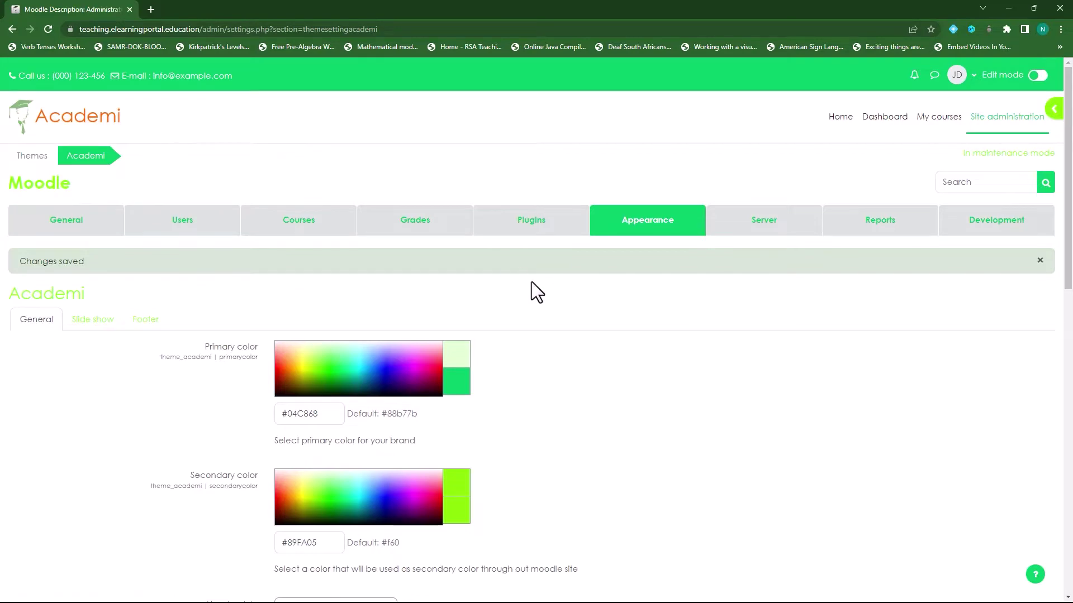
- Check the footer's colors, set the primary color to #0A00AF and secondary color to #5053FB, and save the changes
scroll(559, 324, "down", 12)
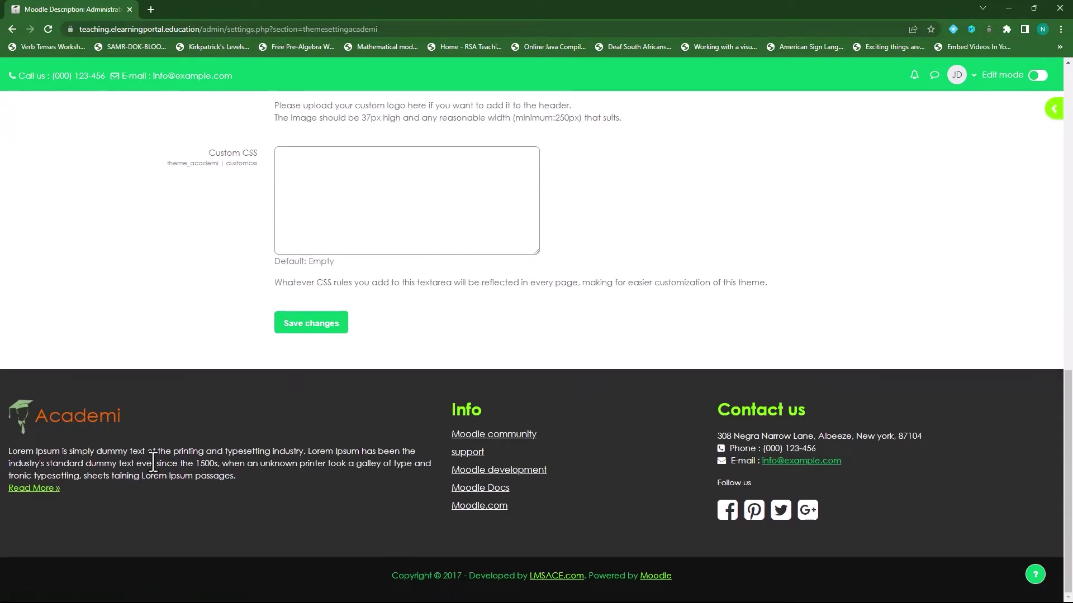
left_click_drag(452, 407, 506, 416)
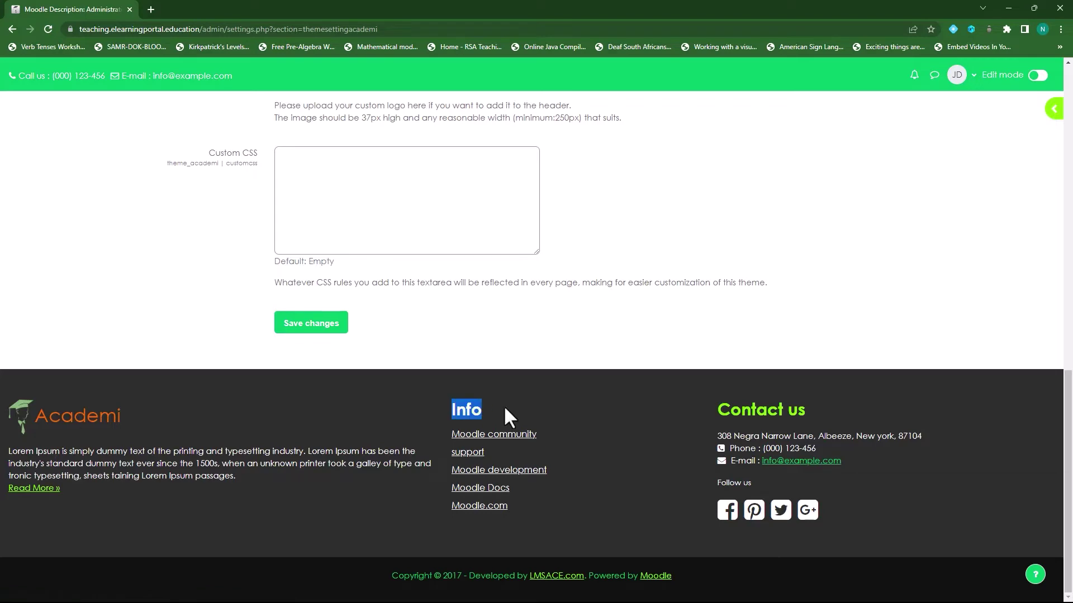
scroll(554, 420, "up", 15)
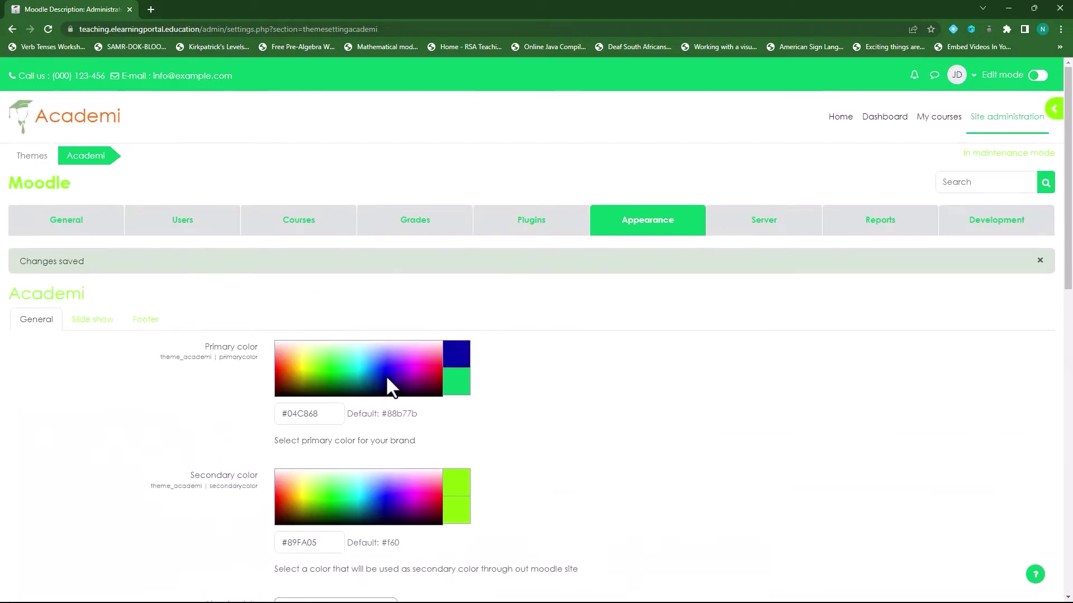
left_click(386, 375)
left_click(383, 487)
scroll(556, 448, "down", 10)
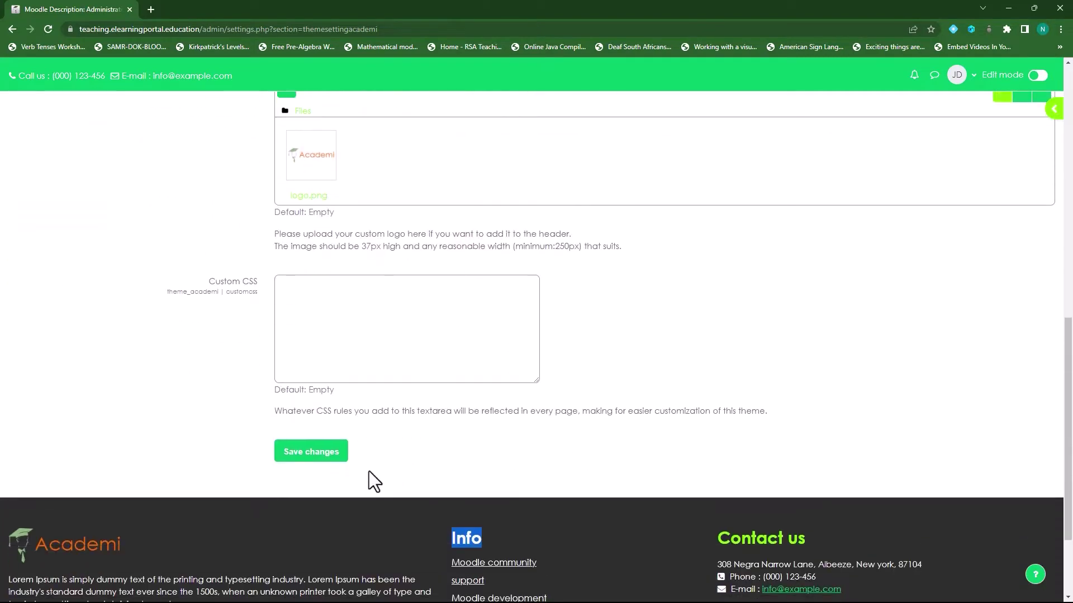
left_click(321, 452)
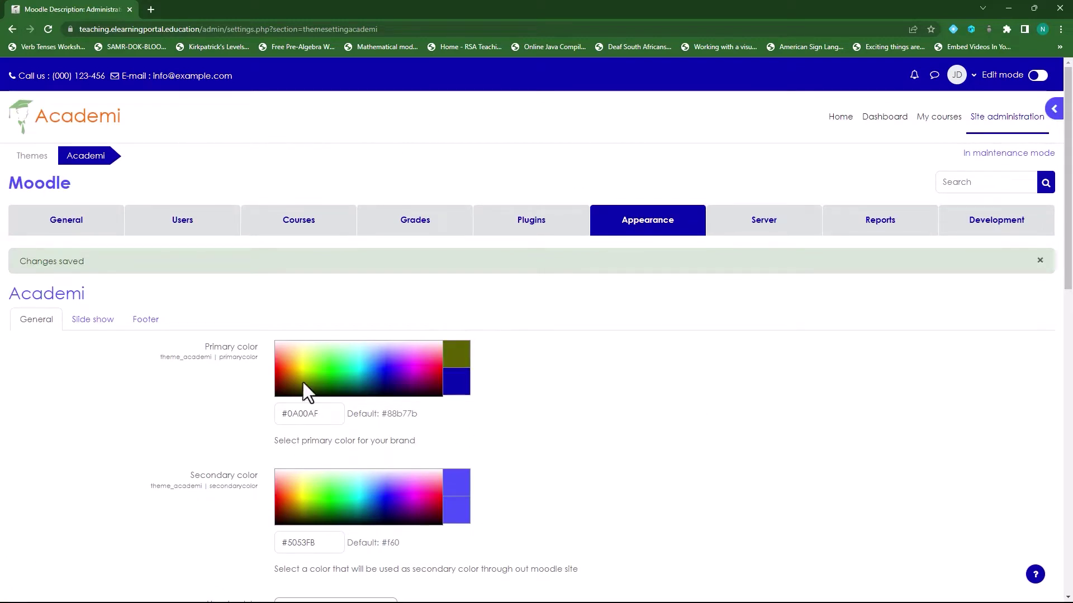
- Set the primary color to the dark green #026925 and the secondary color to #327300, and save the changes
left_click(323, 368)
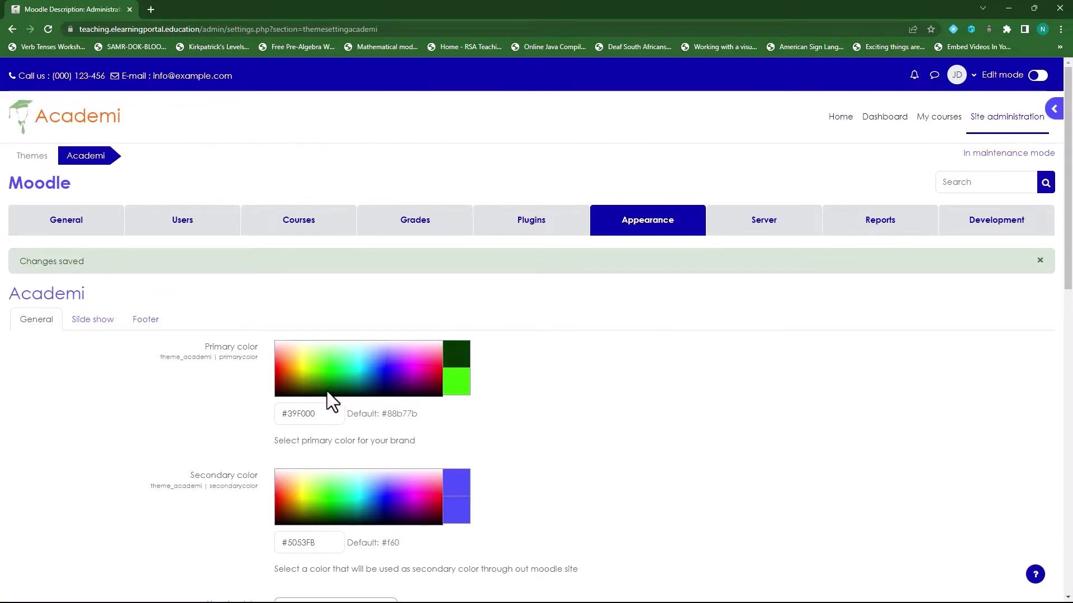
left_click(329, 390)
left_click(340, 391)
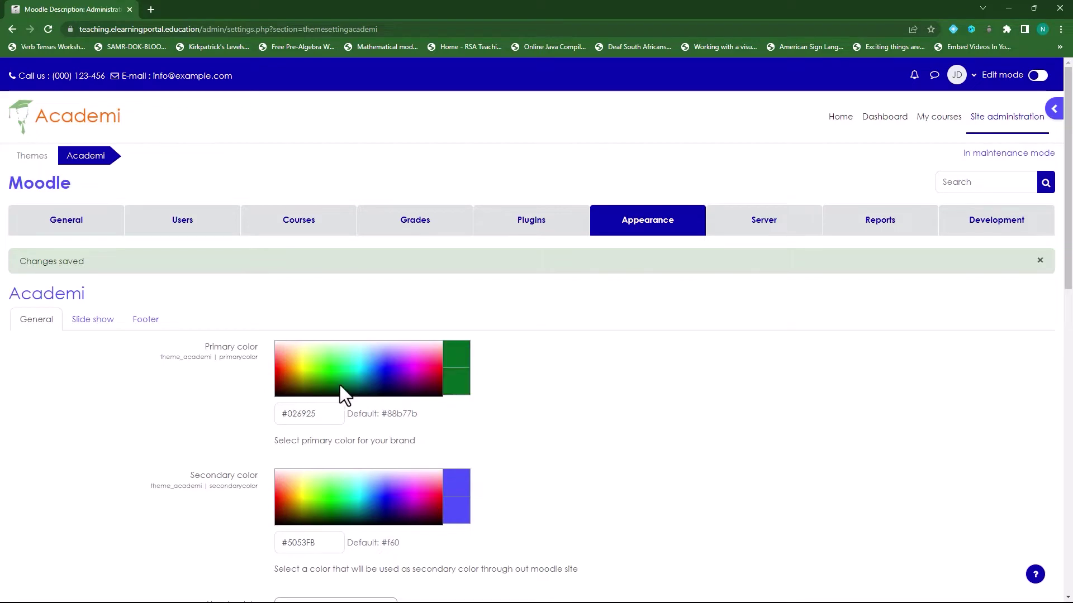
scroll(343, 391, "down", 2)
left_click(320, 413)
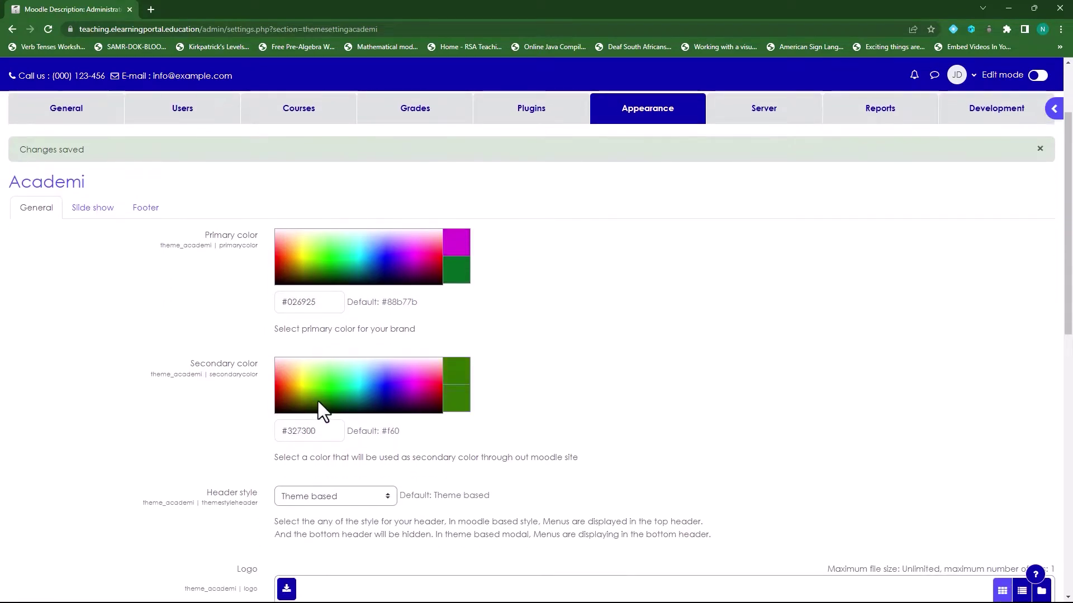
scroll(568, 364, "down", 5)
scroll(568, 363, "down", 5)
left_click(309, 342)
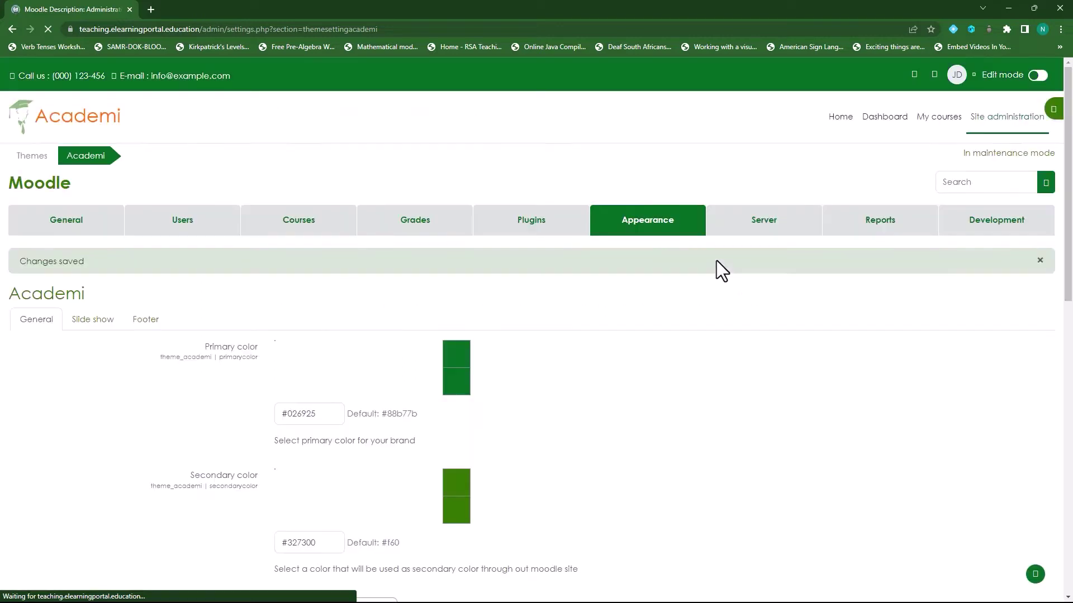
- Set the theme's header style to Moodle based and save the changes
scroll(584, 398, "down", 5)
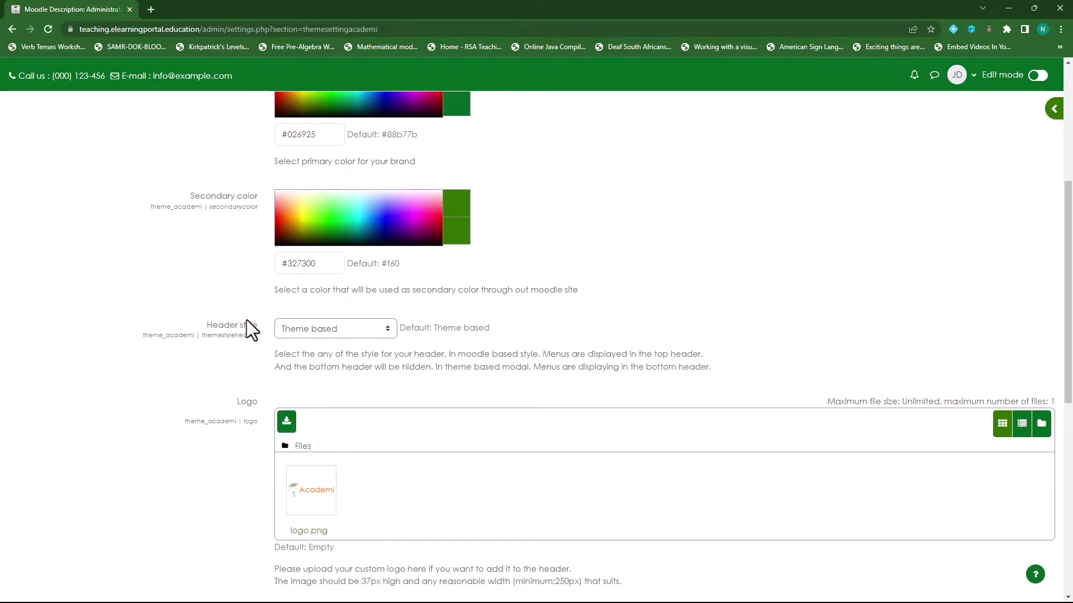
scroll(247, 320, "up", 5)
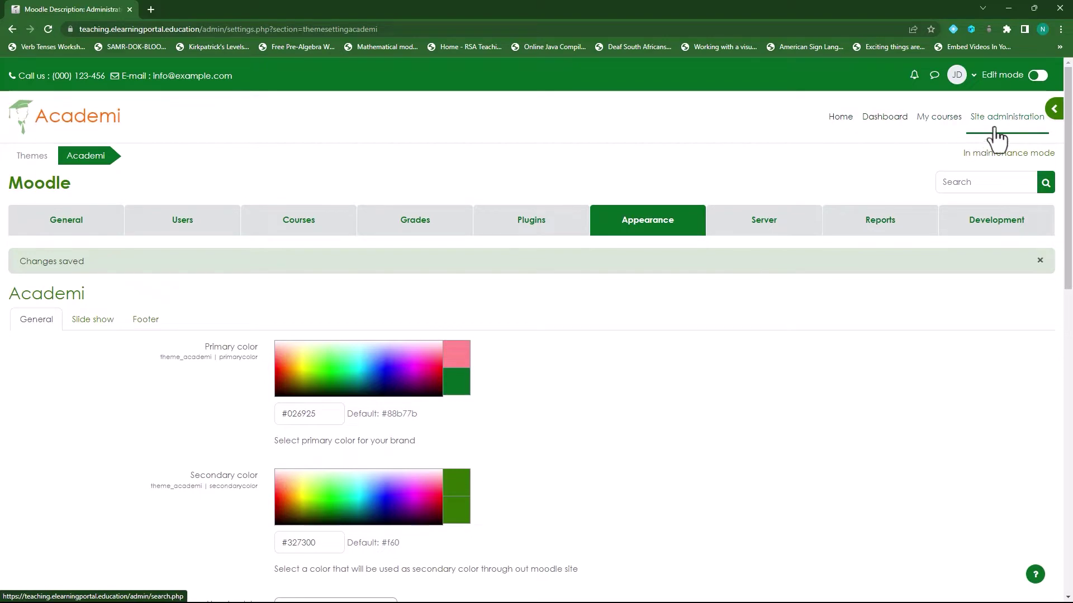
scroll(581, 400, "down", 3)
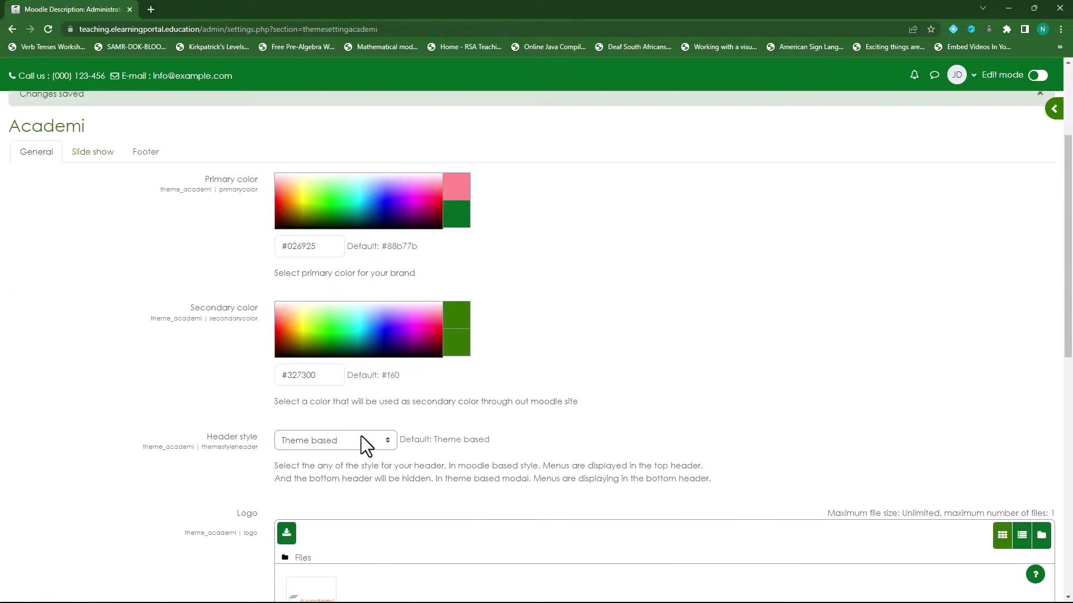
left_click(366, 440)
left_click(349, 467)
scroll(630, 305, "down", 10)
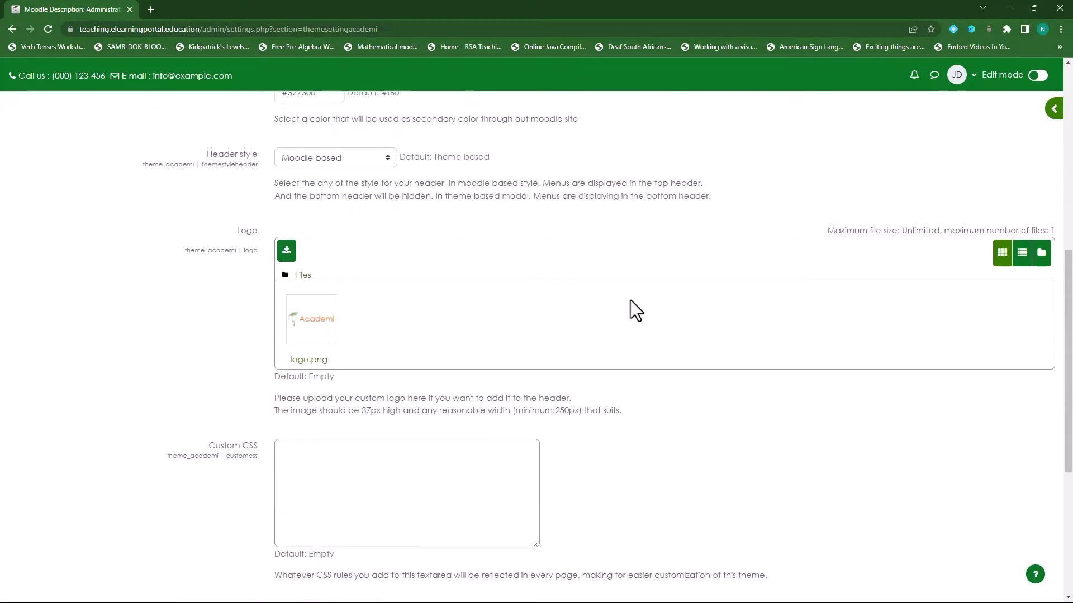
left_click(331, 325)
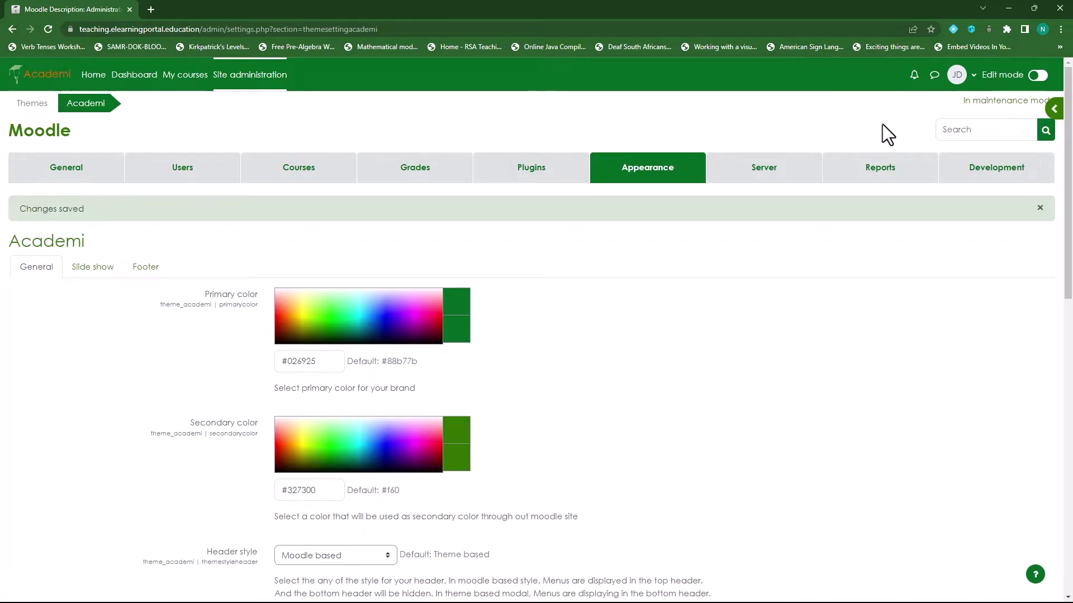
- Return the theme's header style to Theme based and save the changes
scroll(345, 401, "down", 3)
left_click(343, 391)
left_click(340, 404)
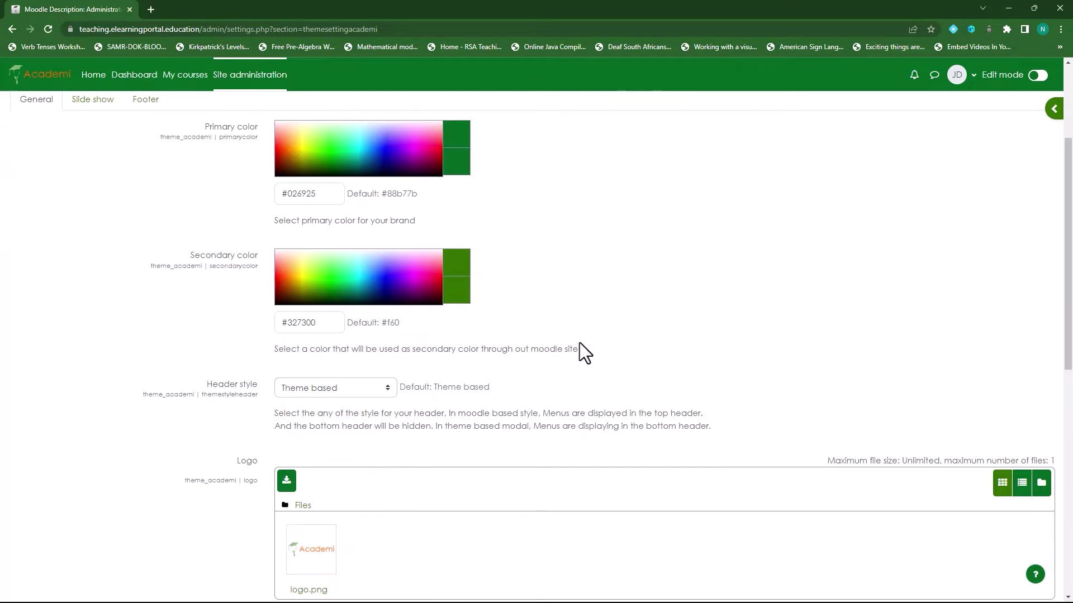
scroll(579, 343, "down", 5)
scroll(578, 344, "down", 3)
left_click(312, 400)
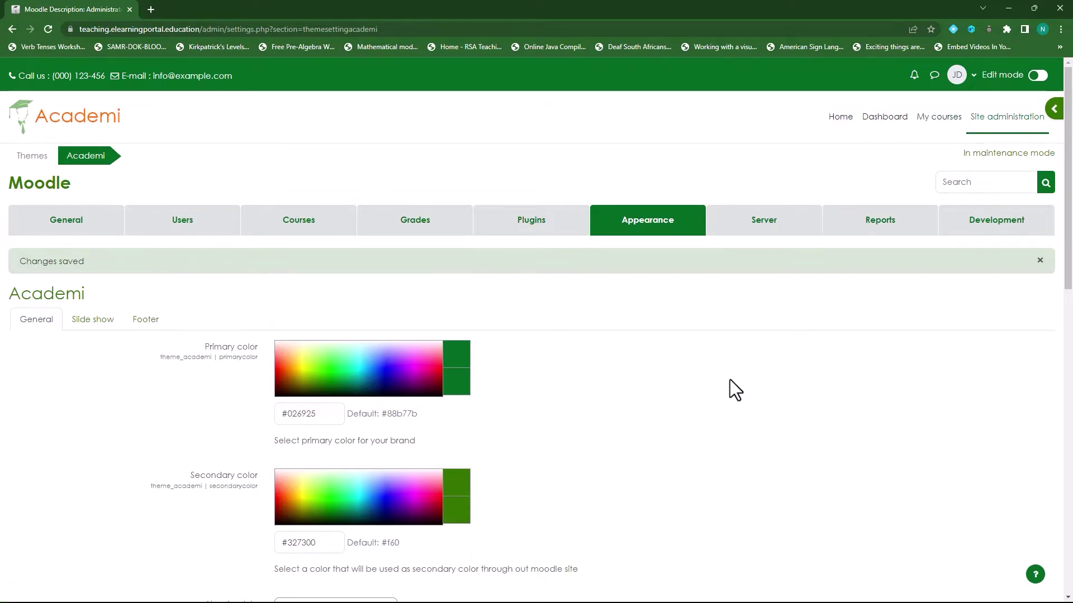
- Delete the existing logo.png file from the theme's Logo setting
scroll(728, 380, "down", 5)
scroll(729, 380, "down", 2)
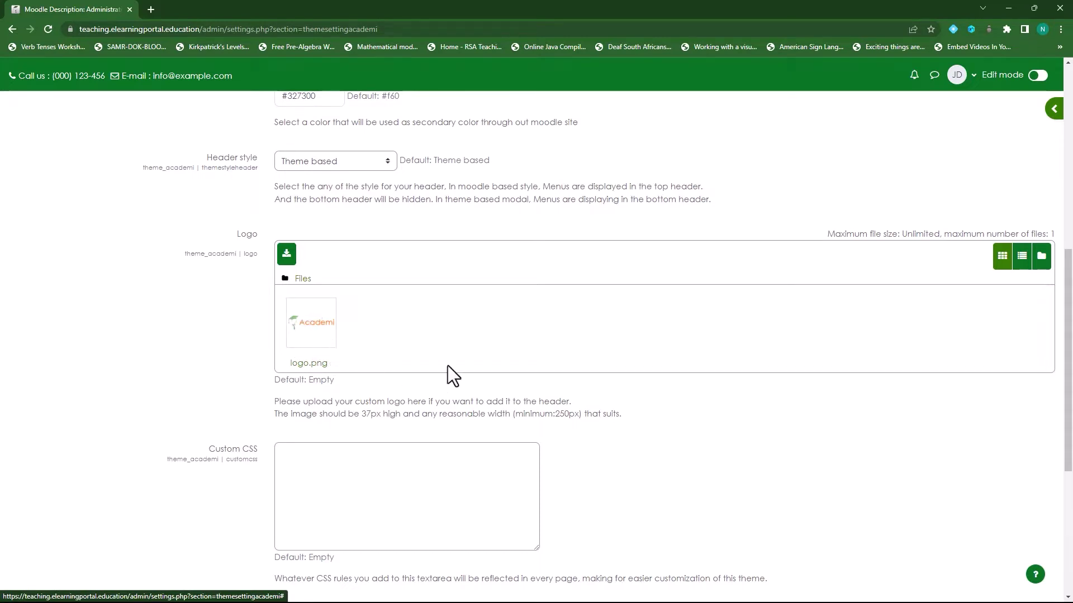
left_click(316, 329)
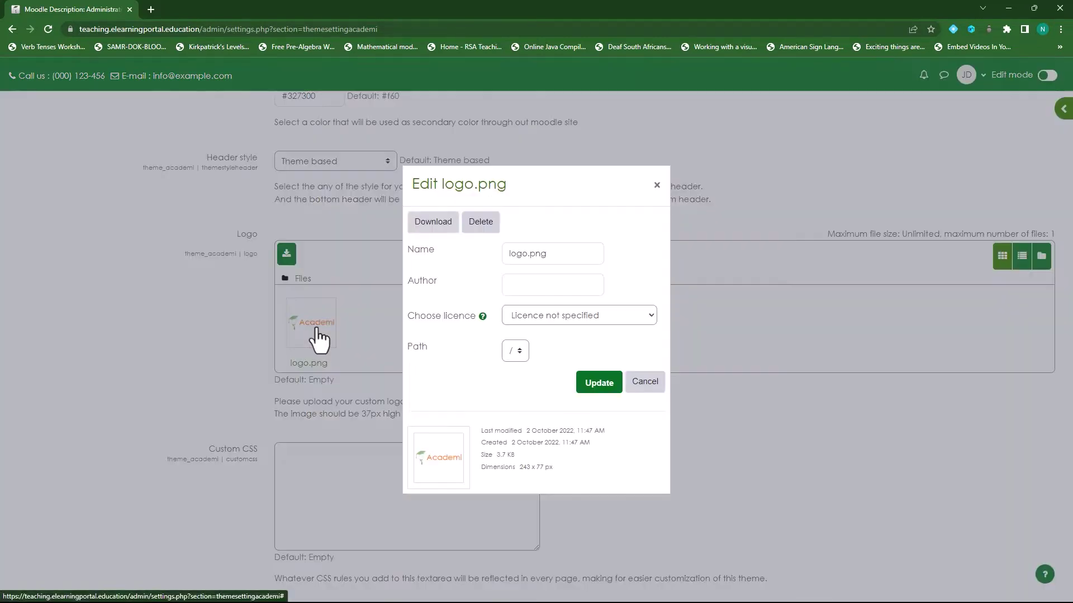
left_click(484, 225)
left_click(512, 361)
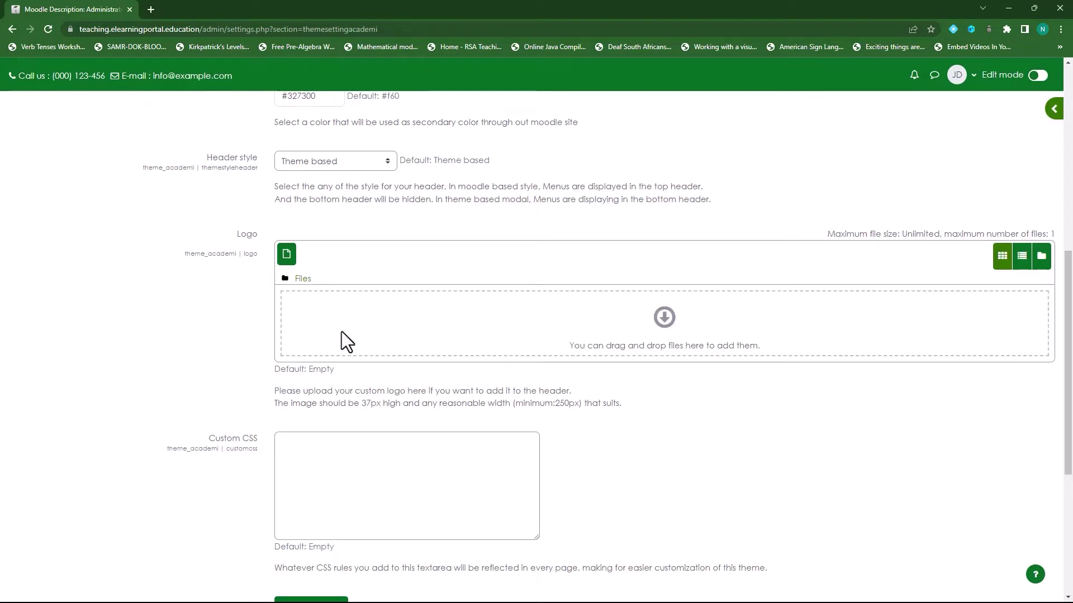
- Upload headerlogo2.png from the desktop's Banner and Footer folder as the theme's Logo and save the changes
left_click(287, 258)
left_click(346, 295)
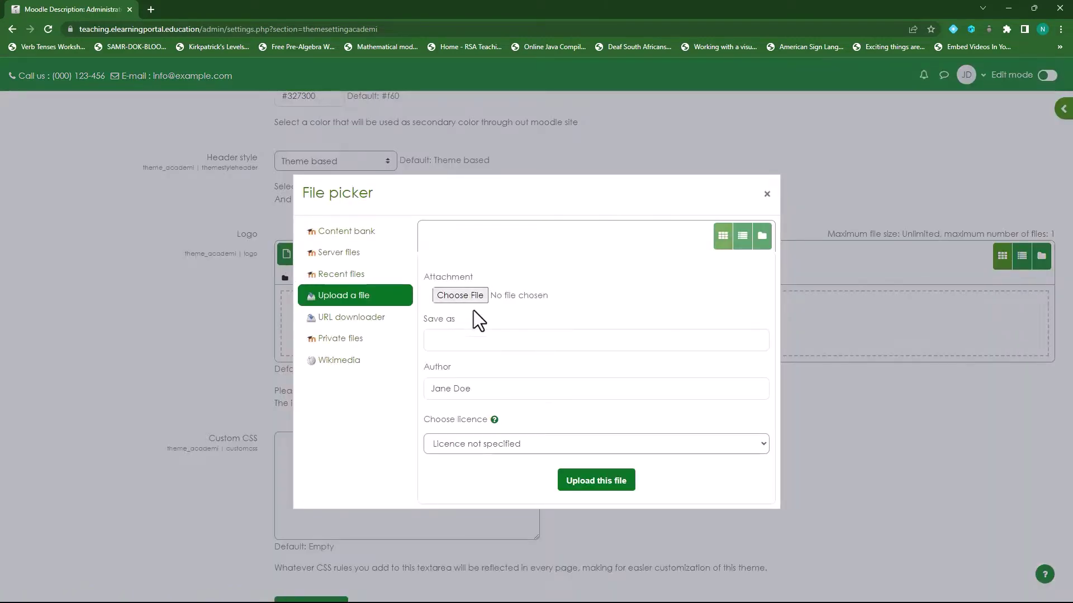
left_click(471, 296)
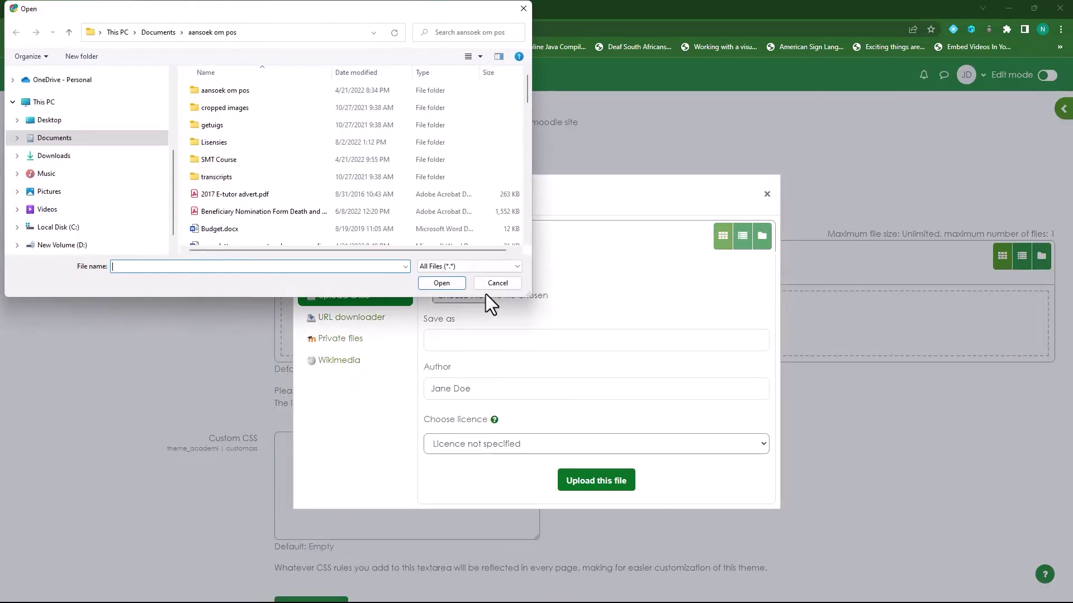
left_click(88, 120)
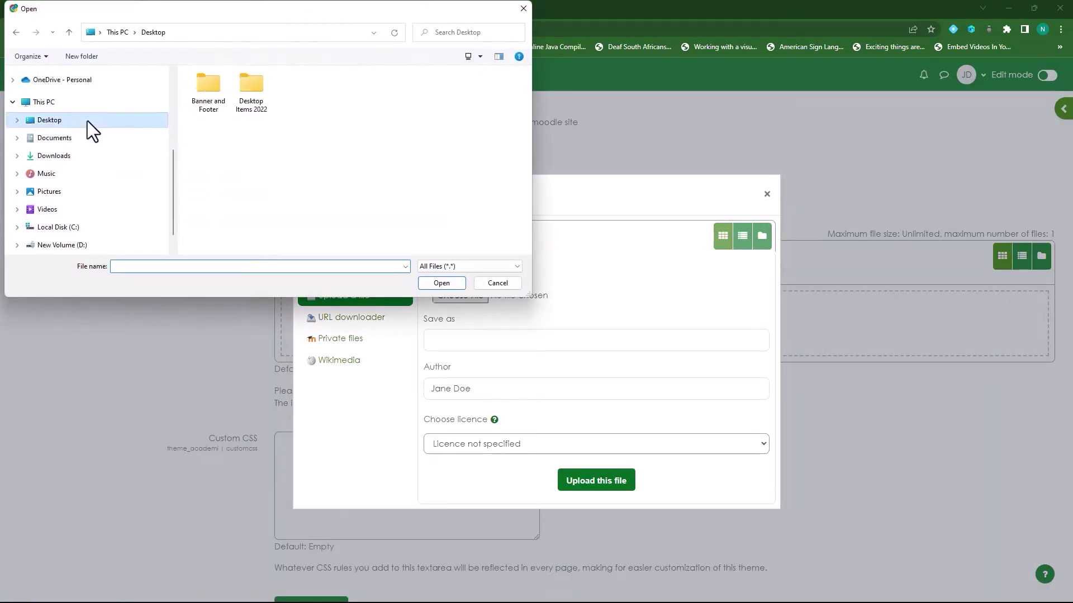
double_click(210, 89)
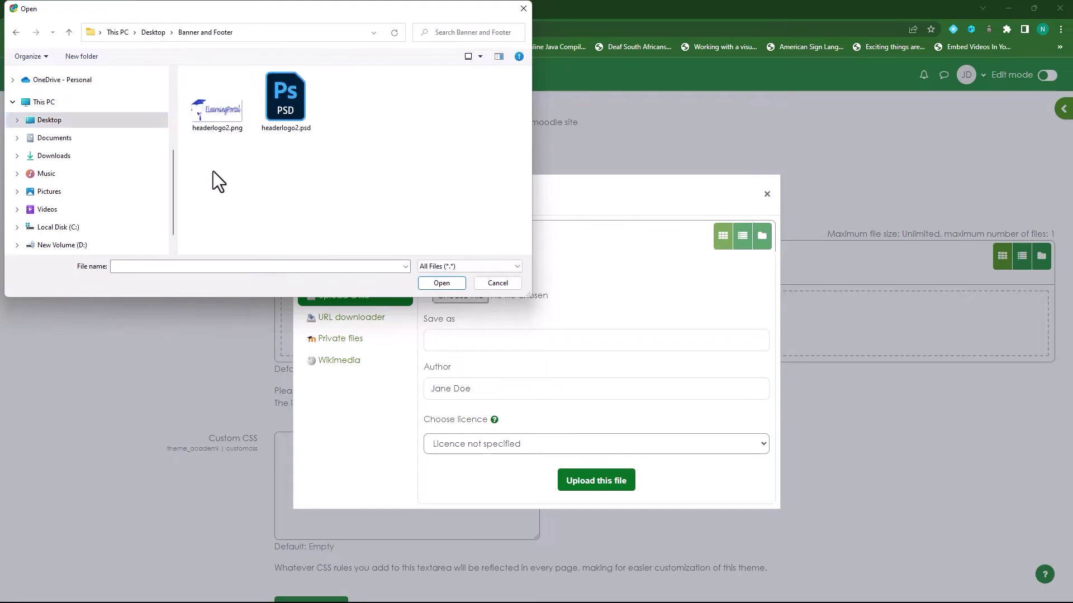
left_click(212, 115)
left_click(438, 286)
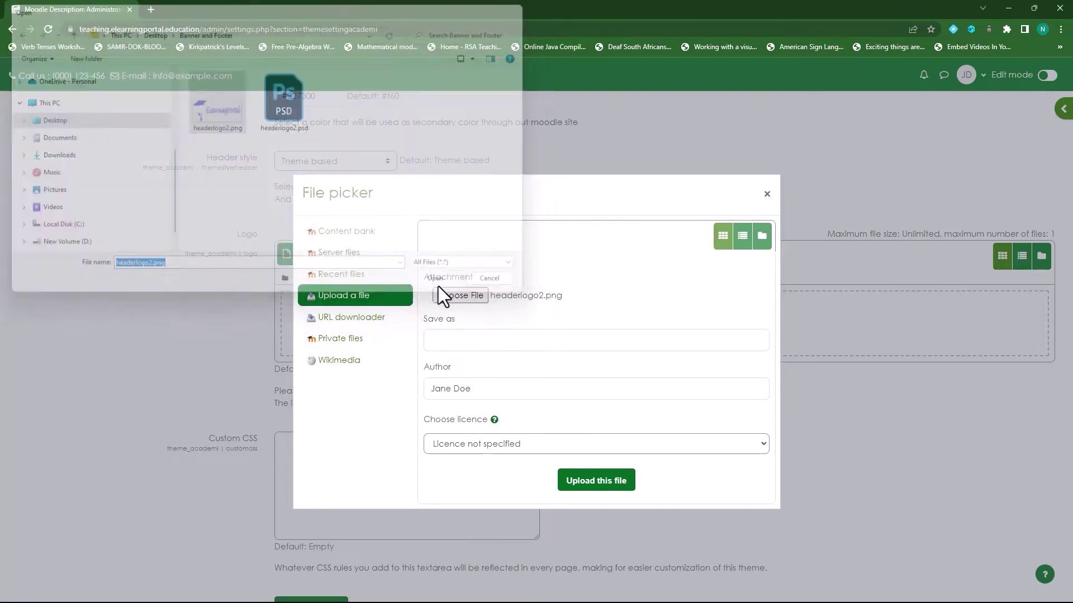
left_click(602, 484)
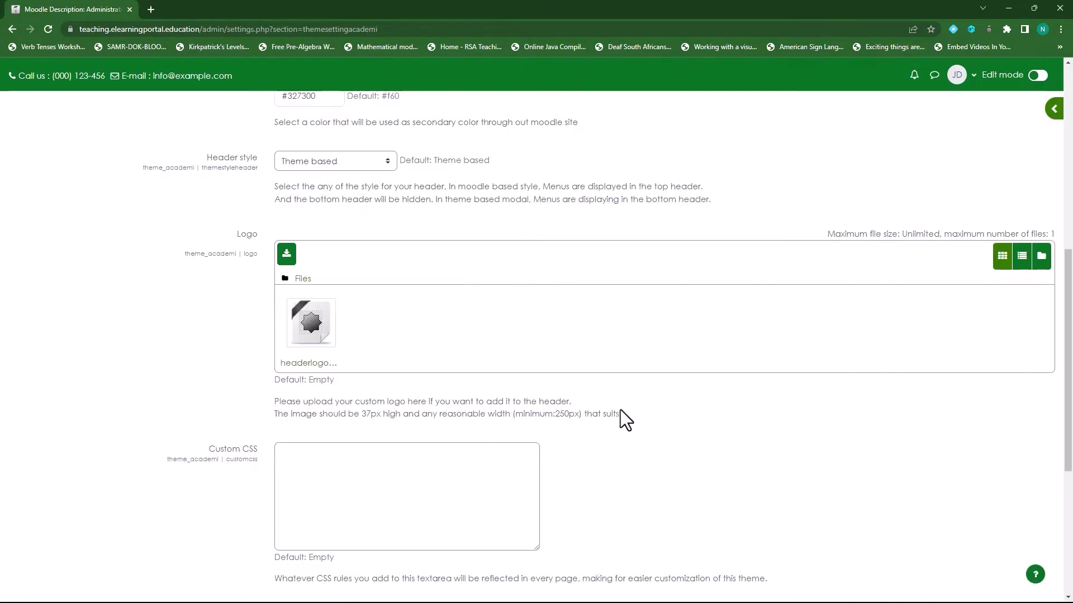
scroll(158, 352, "down", 4)
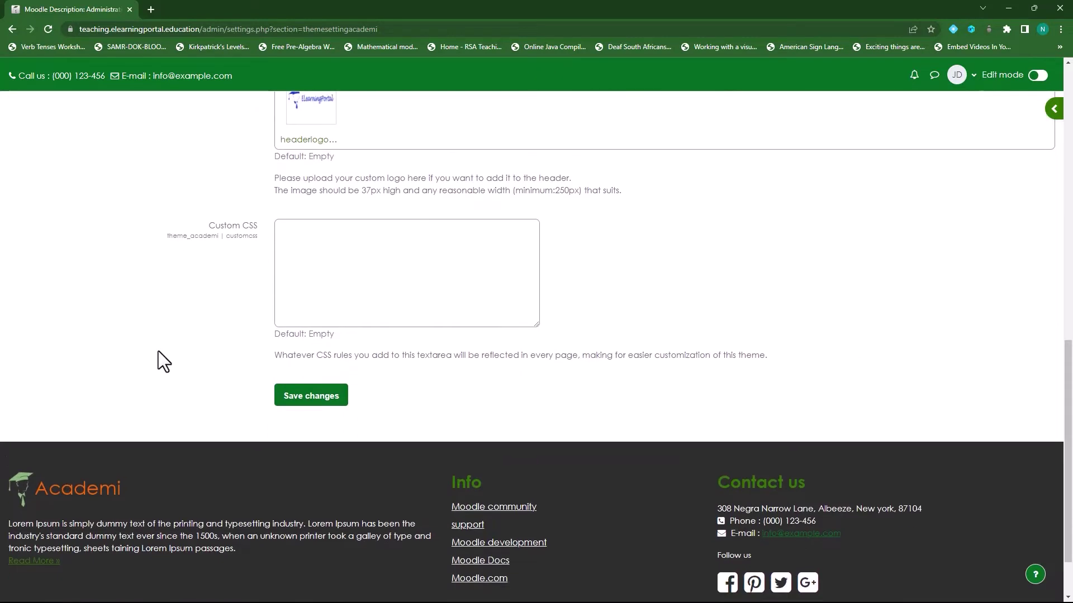
left_click(308, 399)
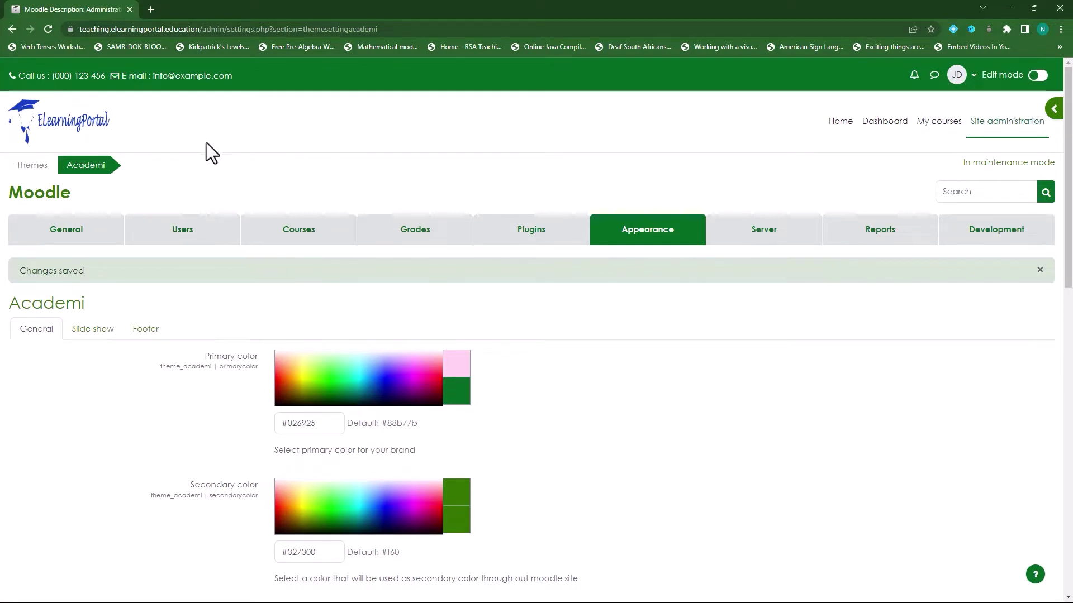
- Switch to the desktop's Banner and Footer folder and open headerlogo2.psd in Photoshop
left_click(1009, 8)
double_click(18, 73)
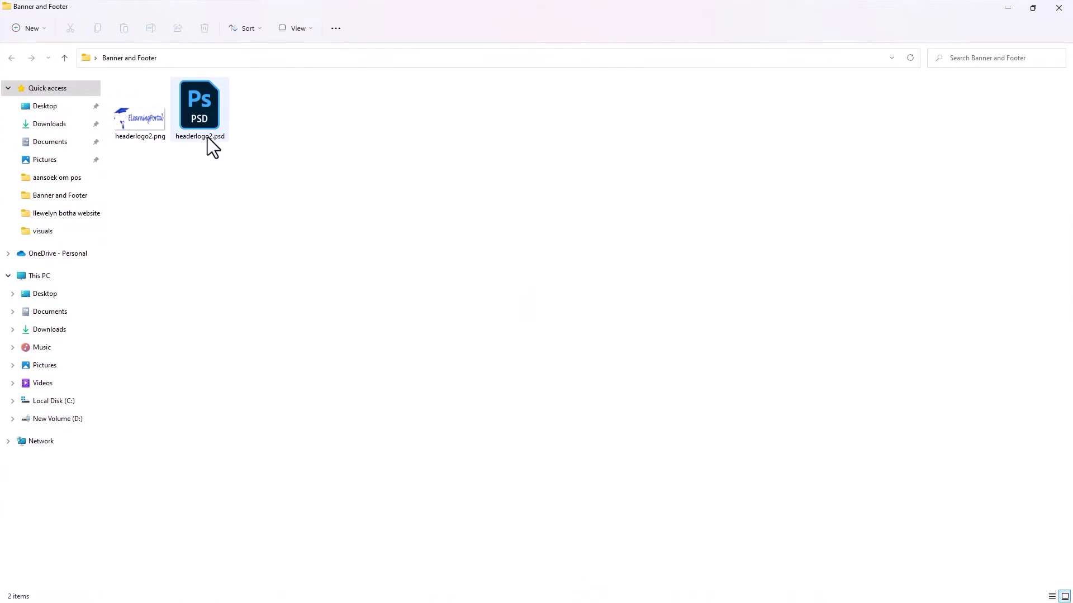
left_click(204, 119)
double_click(203, 119)
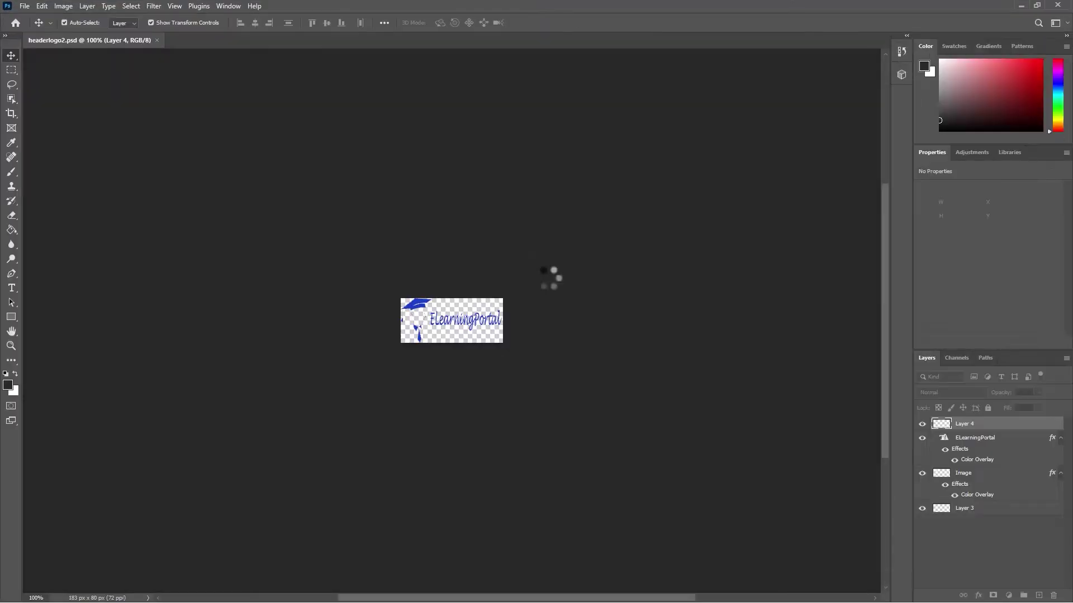
- Set the Color Overlay of the Image layer to the bright green #2ec714
left_click(972, 497)
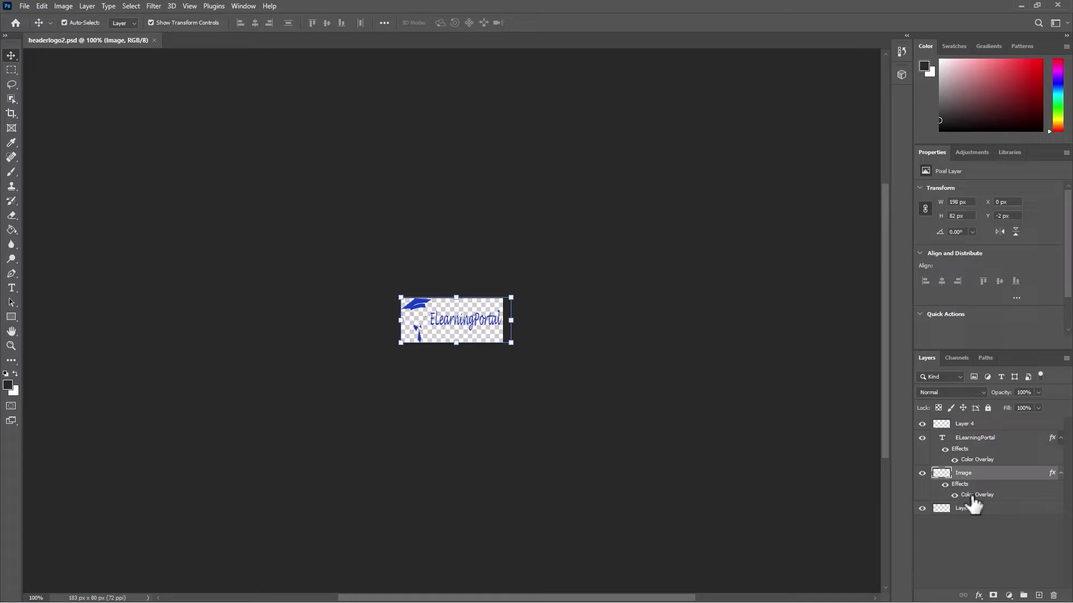
double_click(973, 497)
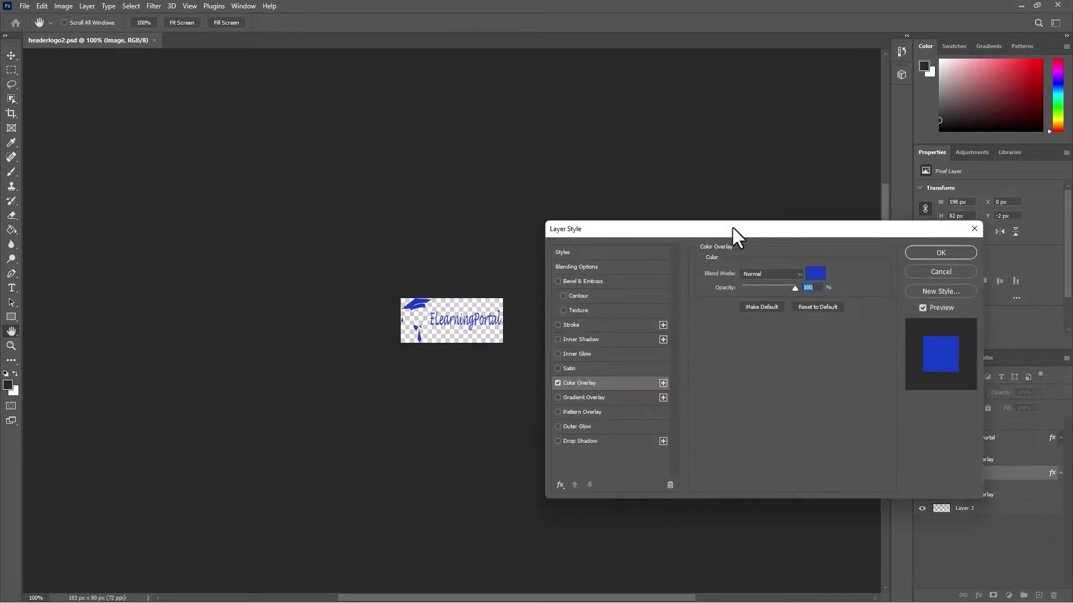
left_click_drag(733, 228, 734, 176)
left_click(818, 222)
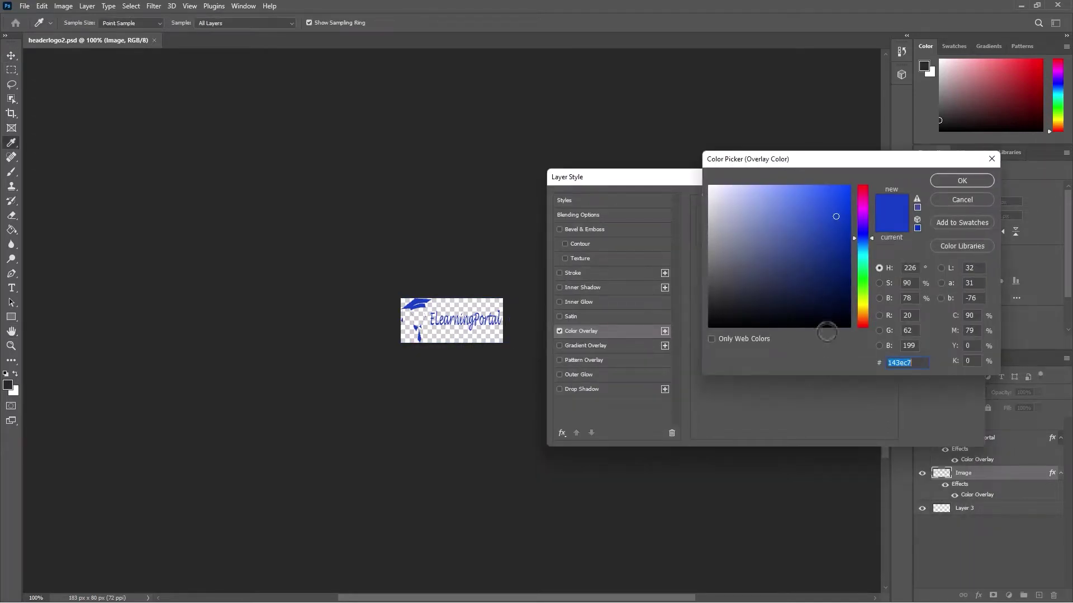
left_click_drag(866, 318, 866, 283)
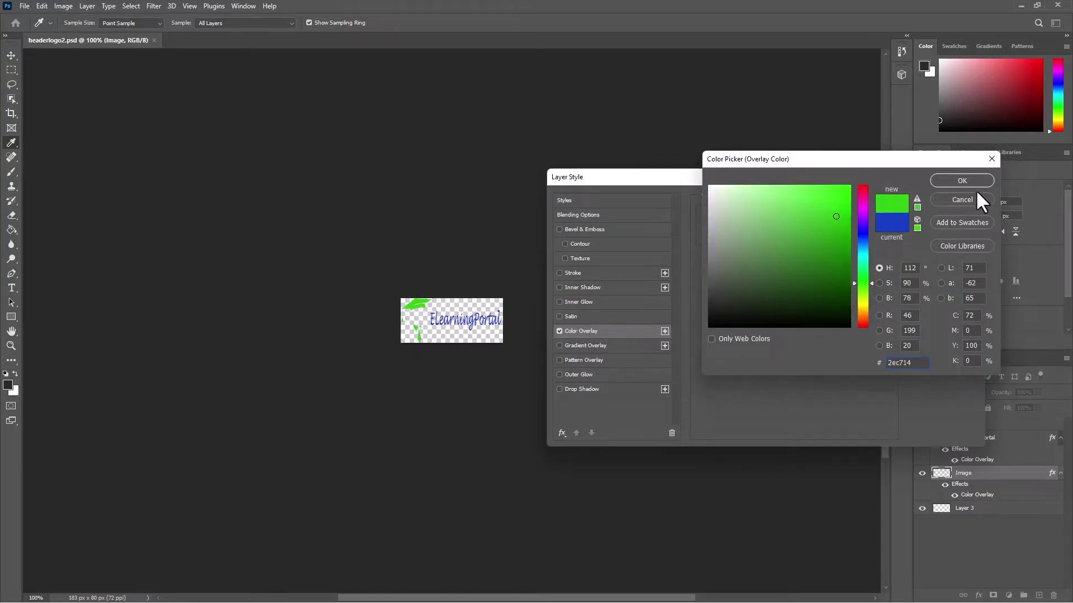
left_click(962, 181)
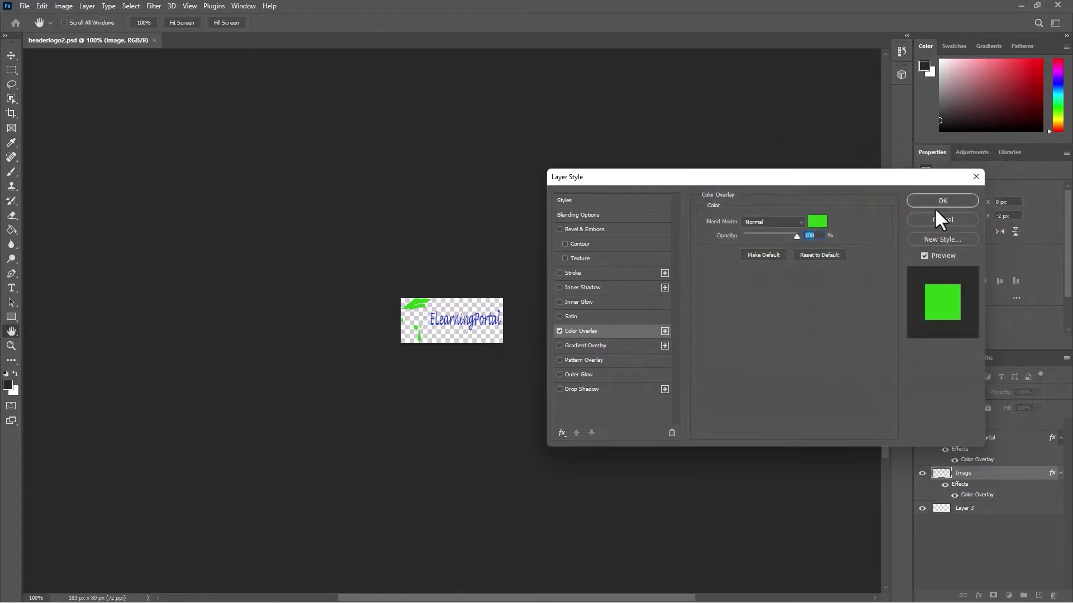
left_click(919, 202)
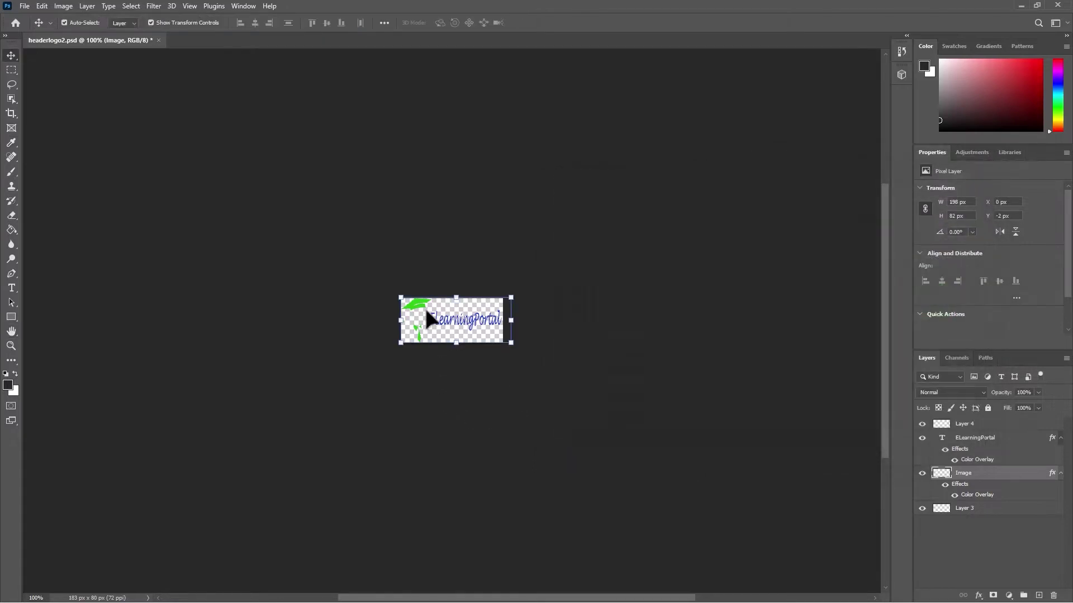
- Open the logo's ELearningPortal text for editing and leave the text editing again
left_click(467, 322)
double_click(467, 323)
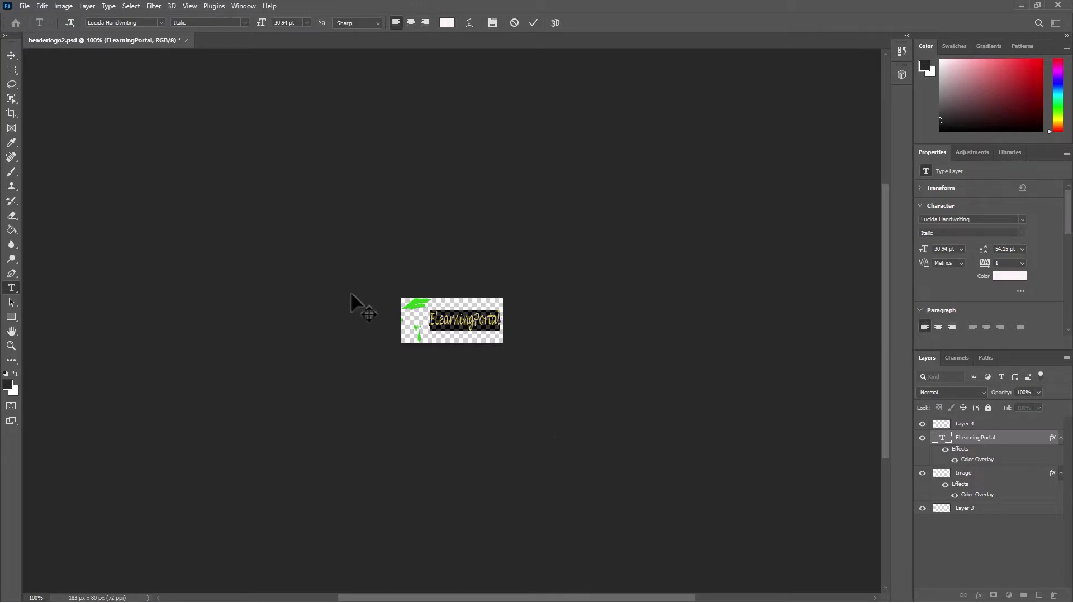
key("ctrl+Return")
key("v")
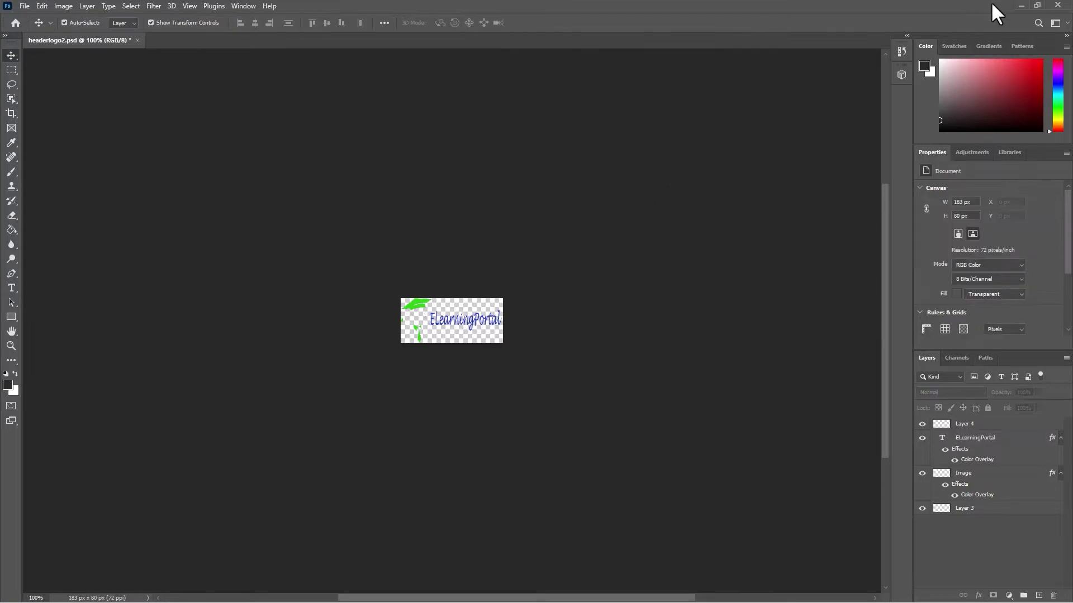
- Close Photoshop without saving headerlogo2.psd, together with the folder window, and return to the Academi settings in Chrome
left_click(1058, 5)
left_click(526, 227)
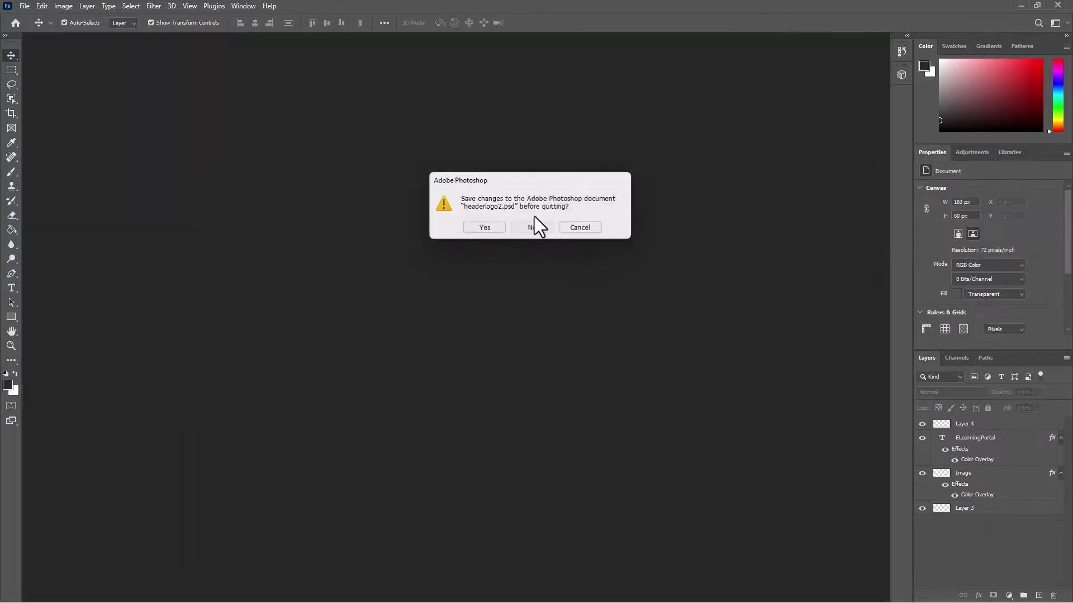
left_click(1056, 10)
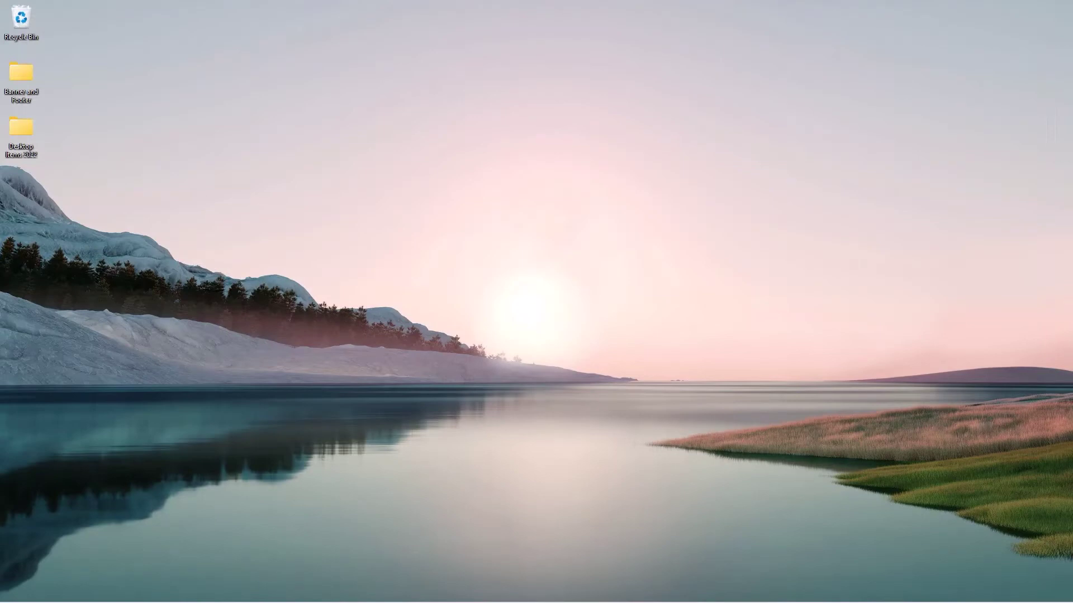
left_click(568, 596)
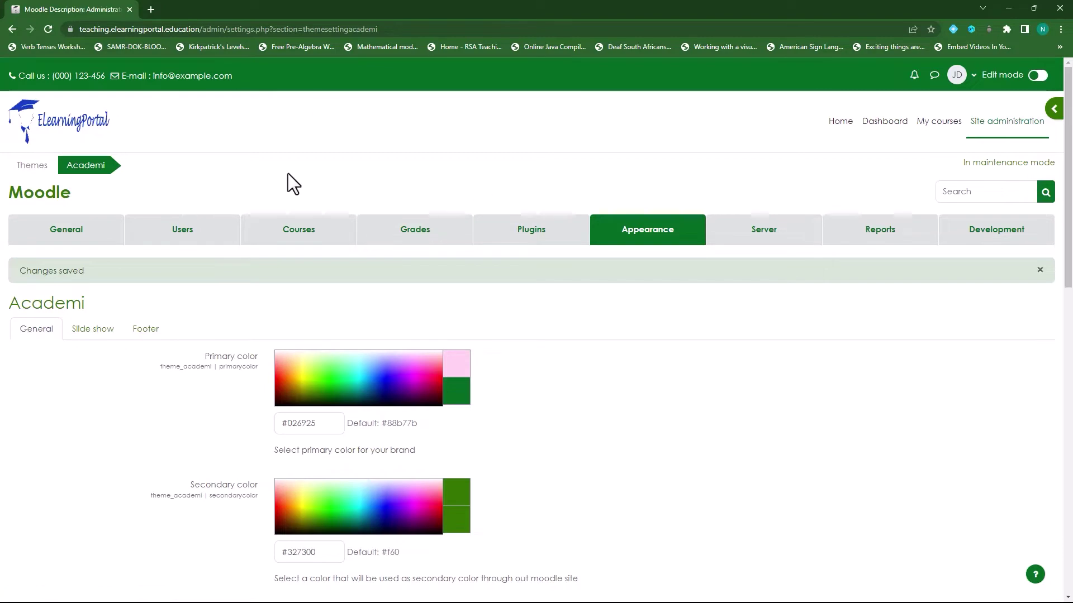
- Review the remaining General settings and examine the Slide show display and Number of slides options
scroll(559, 431, "down", 3)
scroll(573, 436, "down", 6)
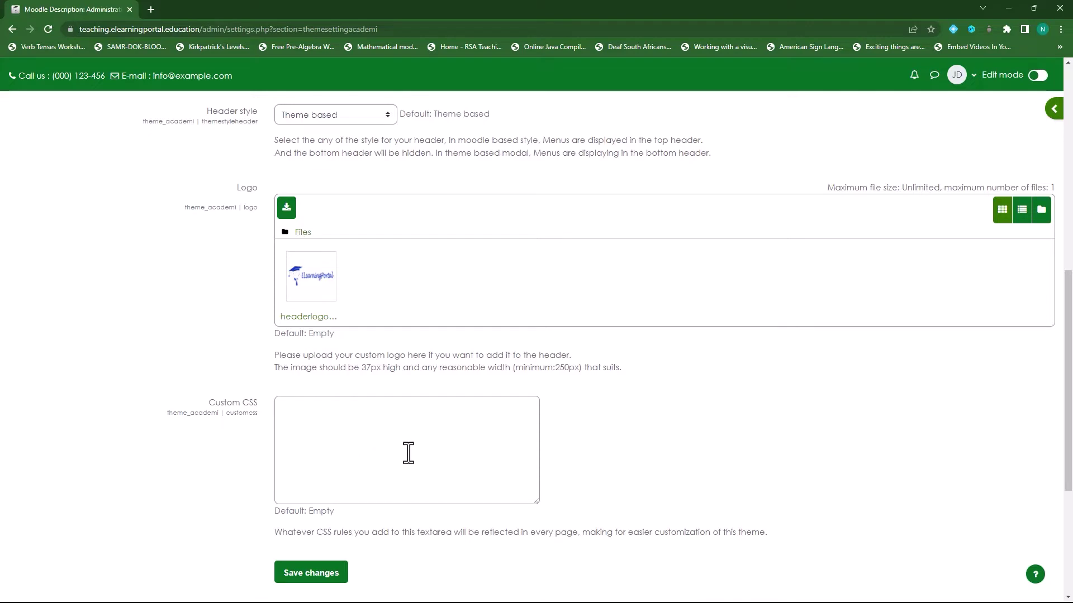
scroll(422, 436, "up", 7)
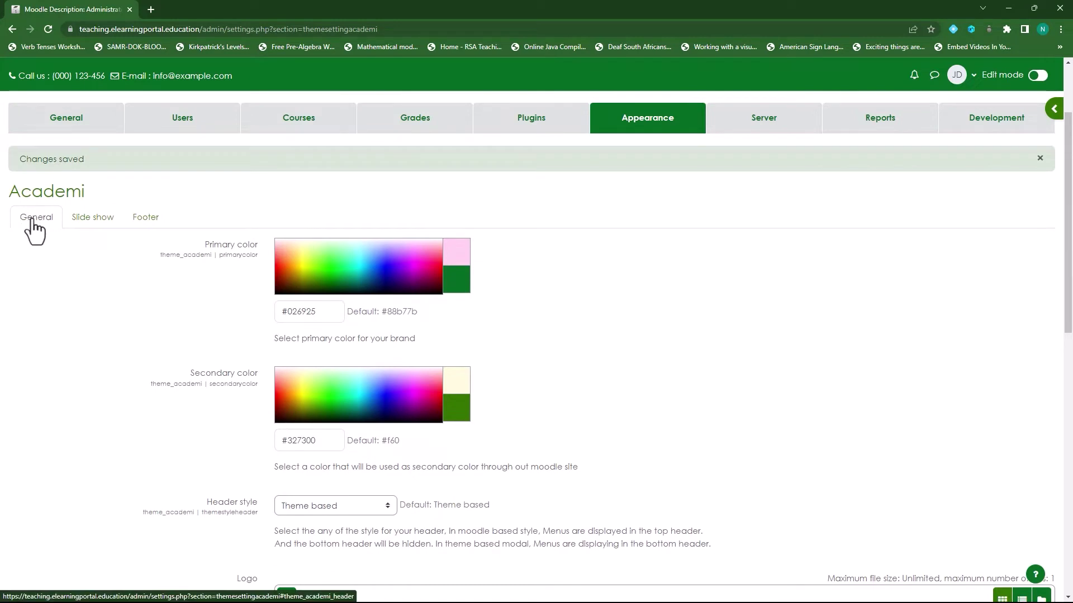
left_click(94, 218)
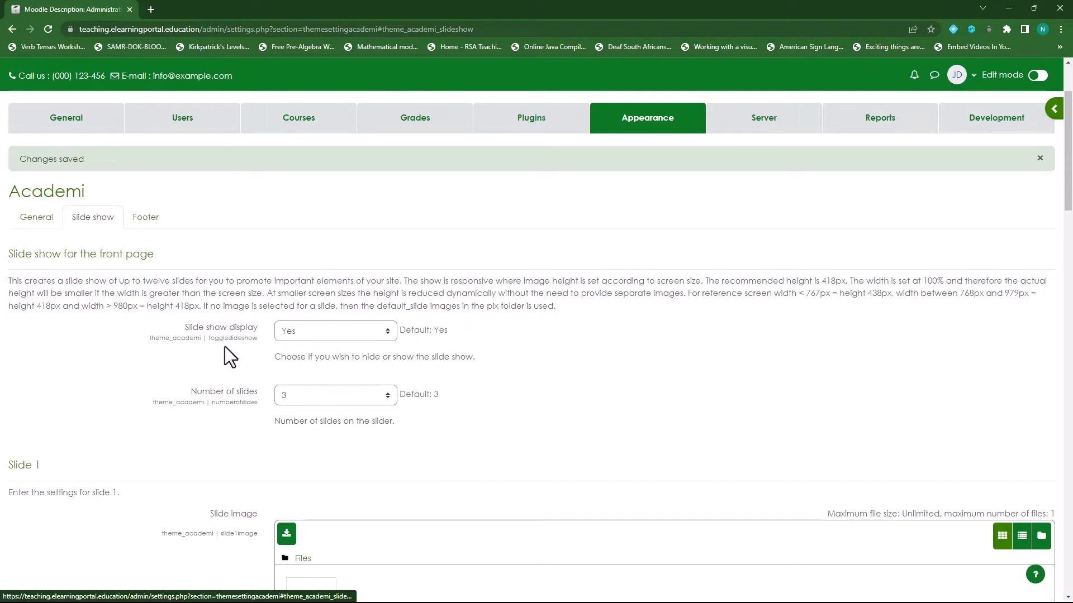
left_click(383, 336)
left_click(380, 348)
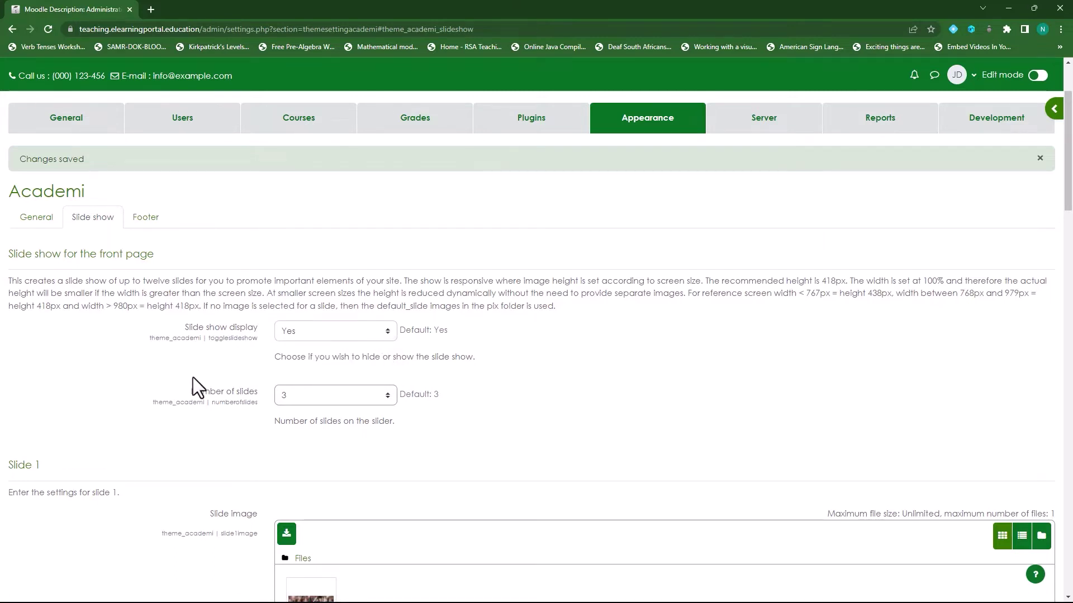
scroll(192, 377, "down", 1)
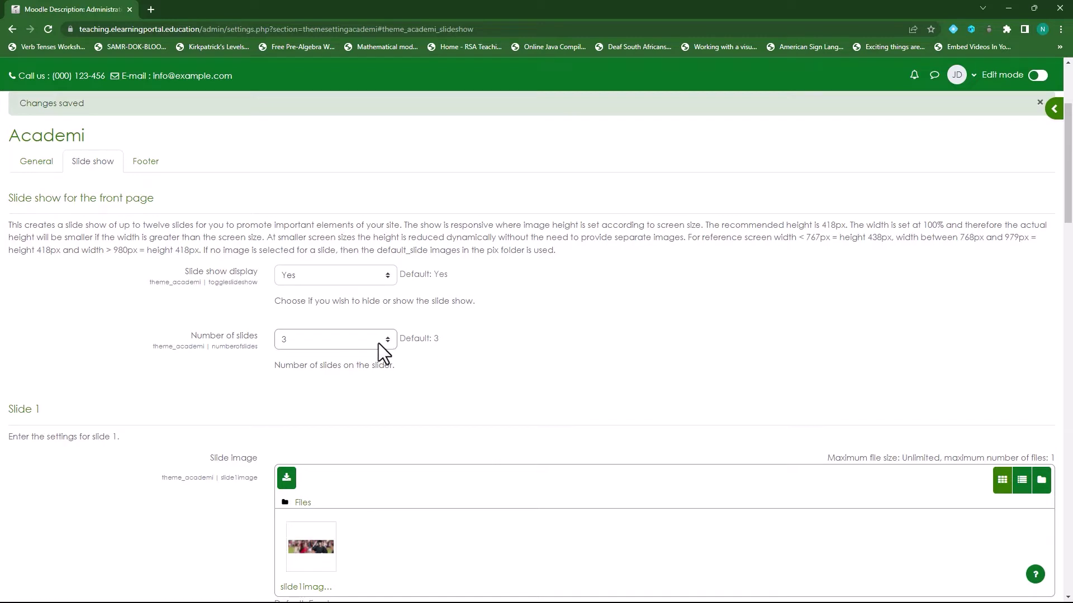
left_click(393, 339)
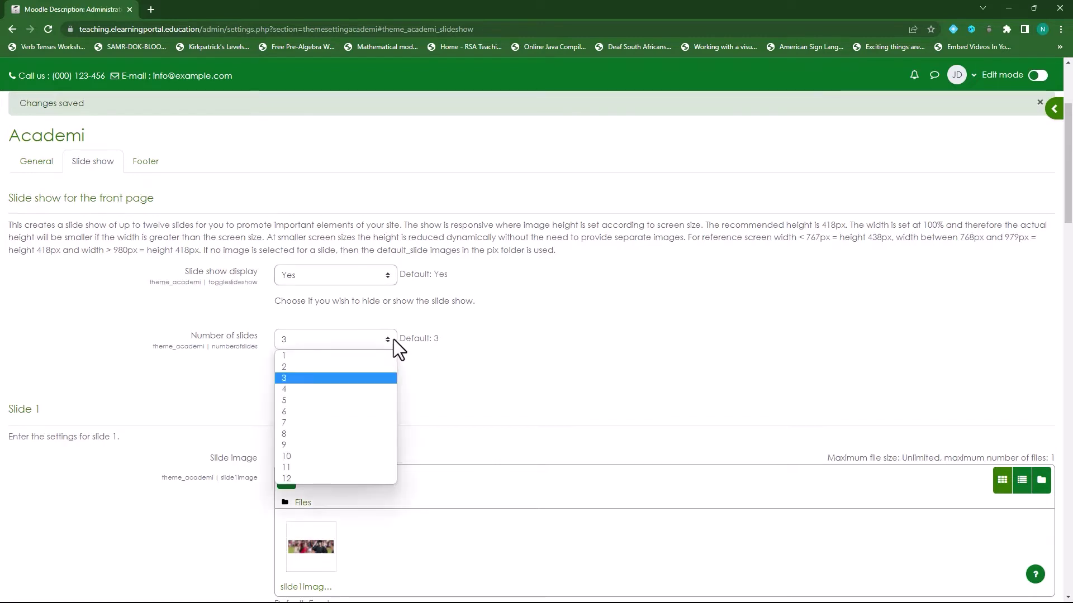
left_click(541, 354)
- Delete slide1image.jpg from Slide 1's image setting
scroll(135, 359, "down", 2)
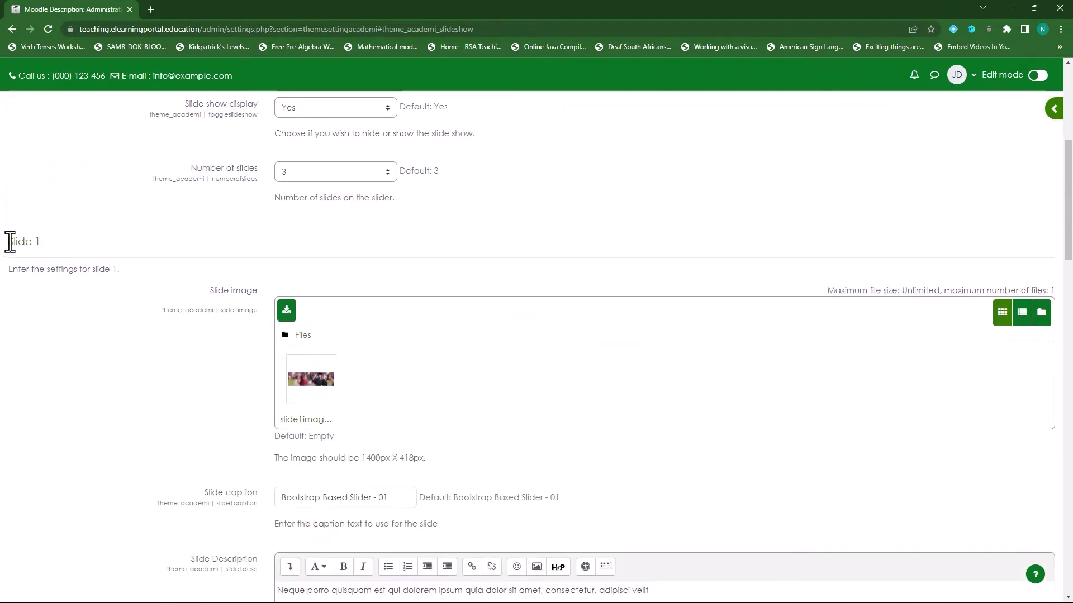
left_click_drag(10, 241, 45, 240)
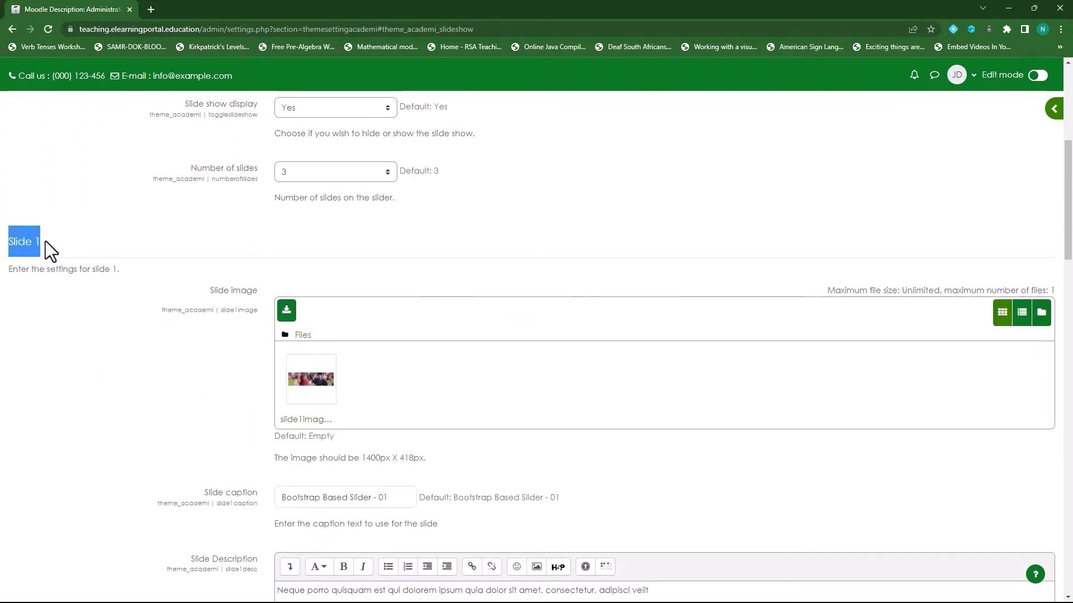
left_click(313, 393)
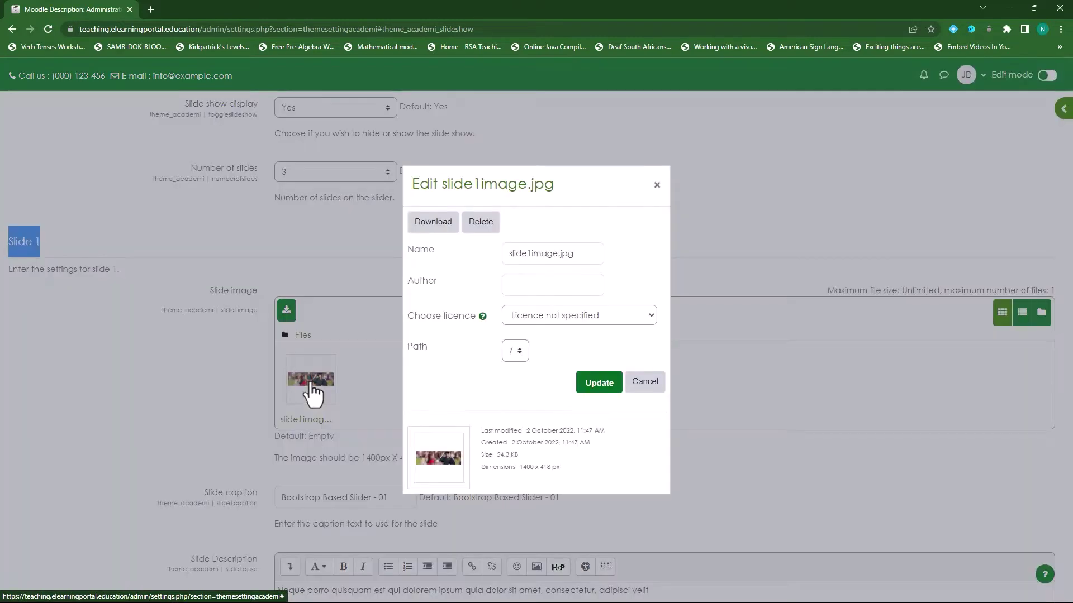
left_click(479, 223)
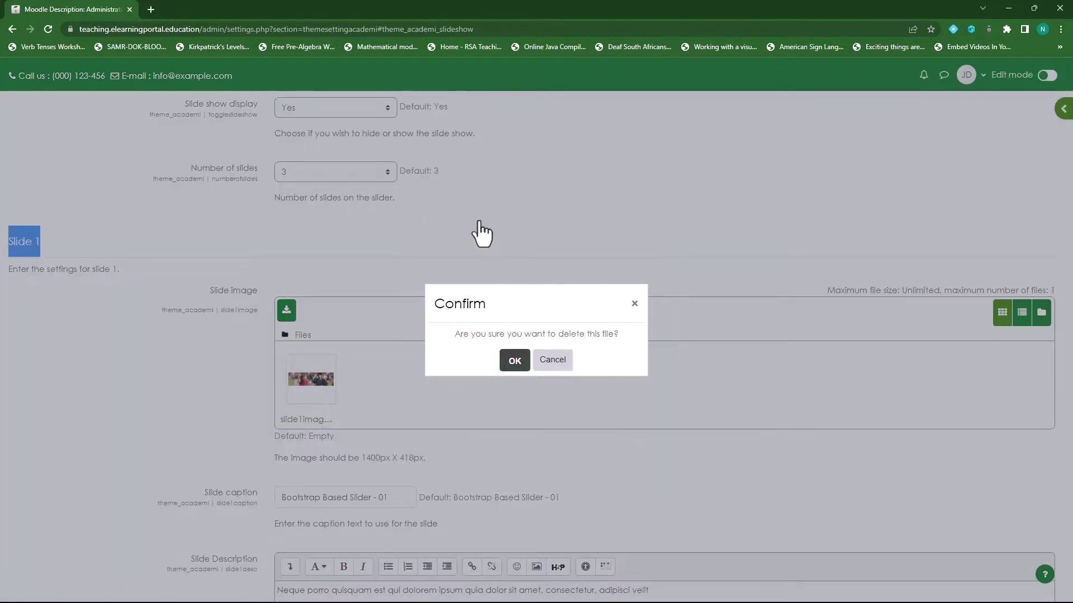
left_click(515, 362)
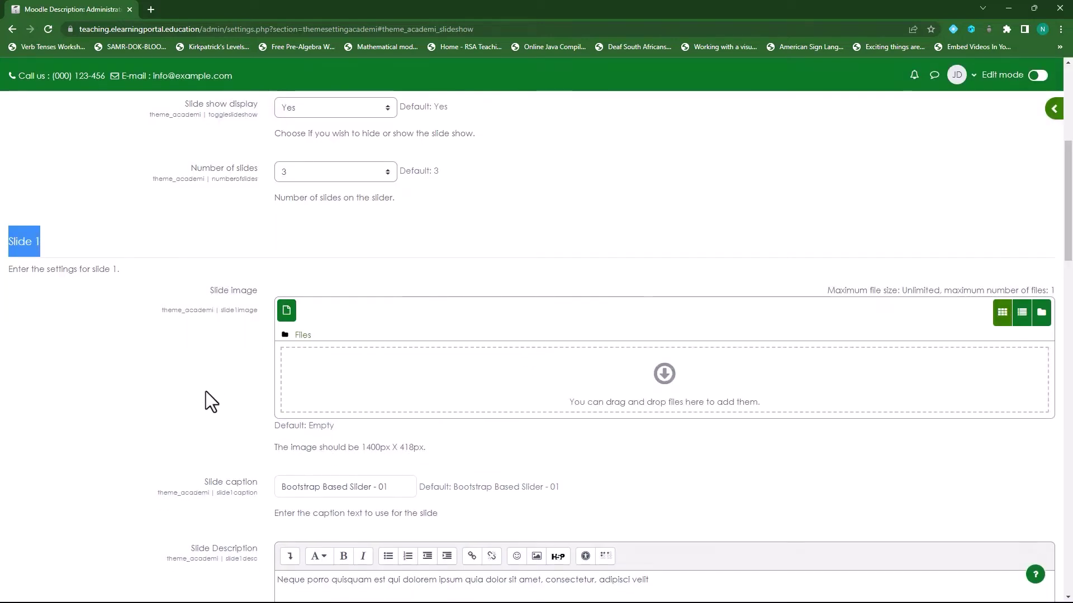
- Examine Slide 1's caption and description fields and the matching settings for Slide 2
scroll(486, 394, "down", 2)
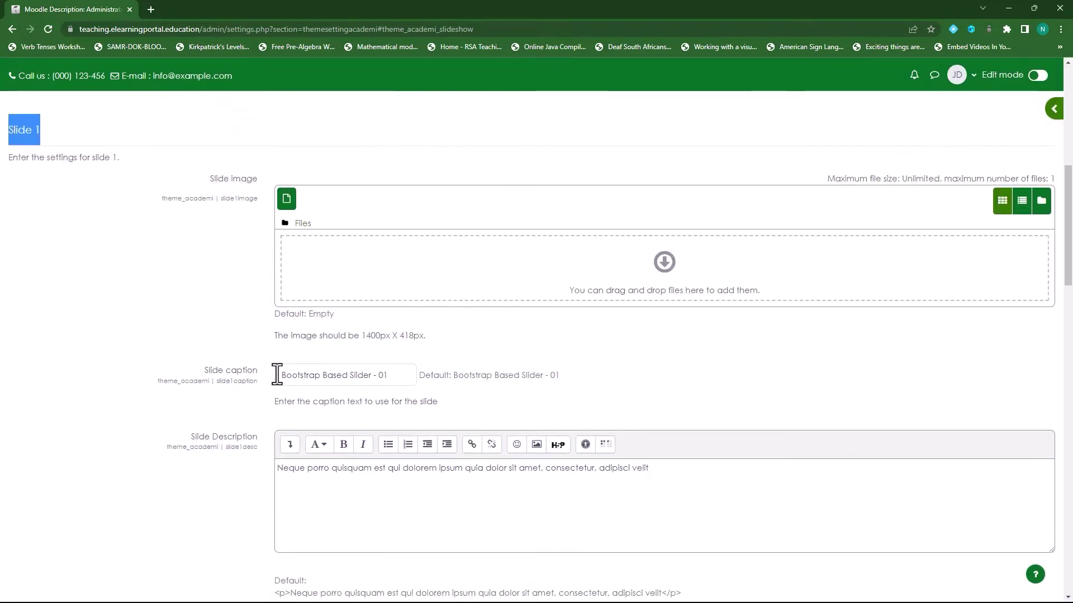
left_click_drag(276, 375, 412, 375)
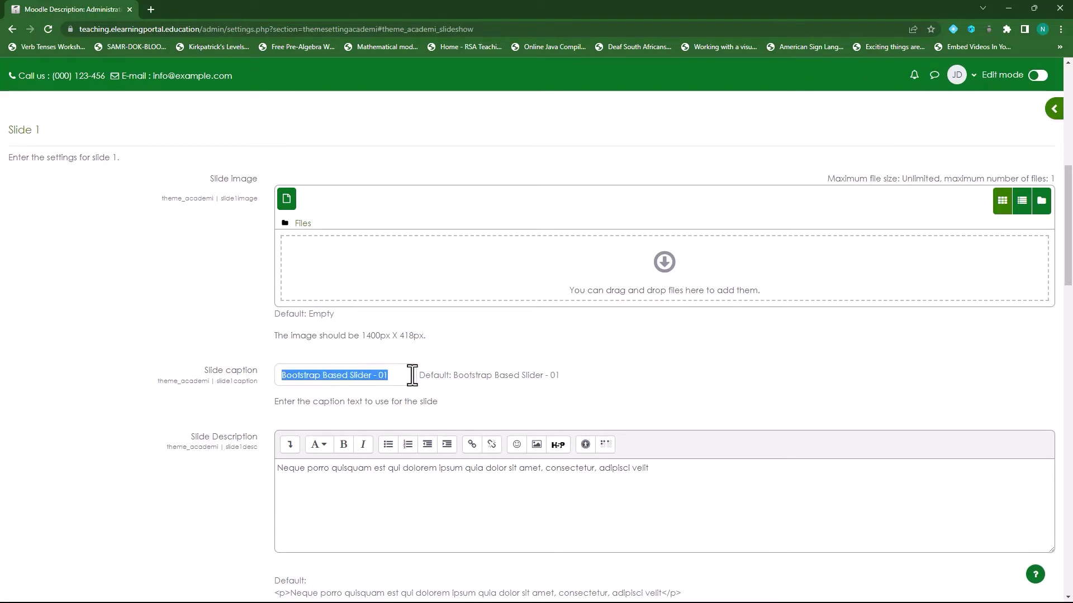
left_click_drag(276, 468, 699, 469)
scroll(136, 328, "down", 6)
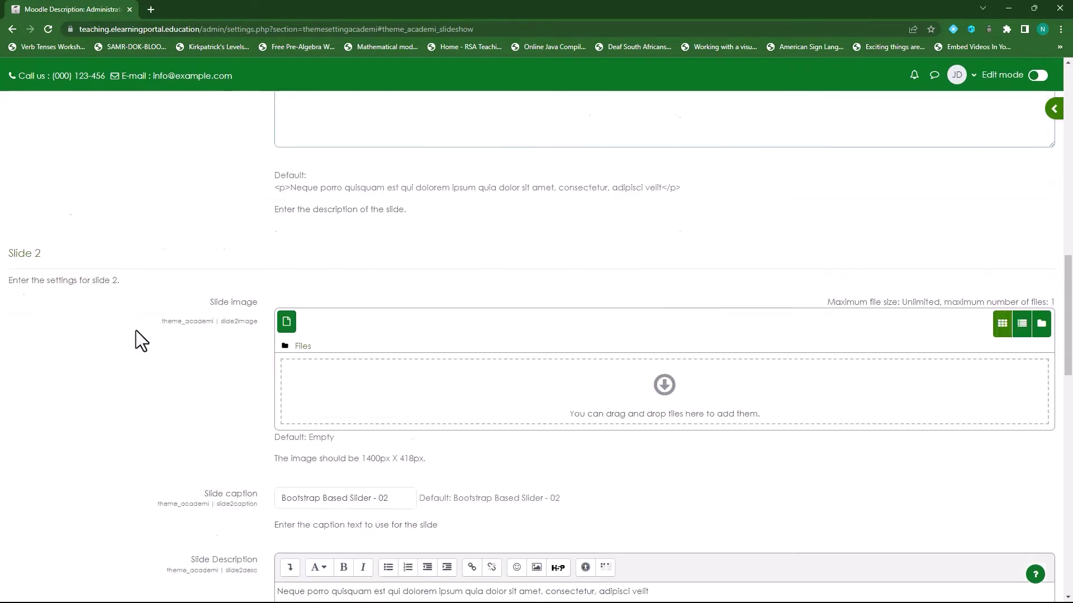
- Leave the slide show settings and open the site's home page to view the front page slider
scroll(136, 330, "up", 5)
scroll(200, 356, "down", 2)
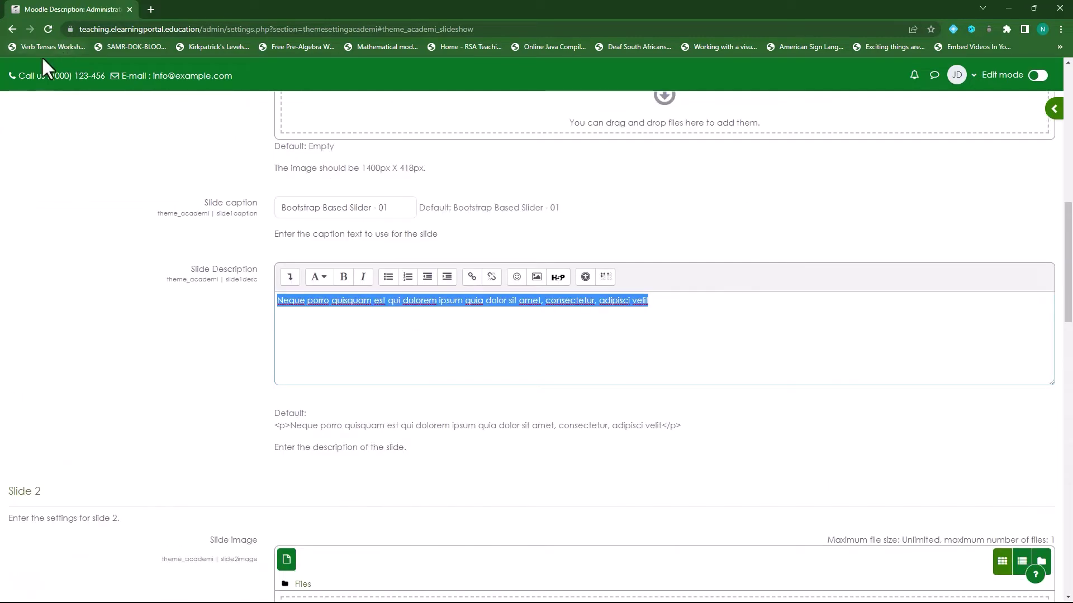
scroll(66, 159, "up", 10)
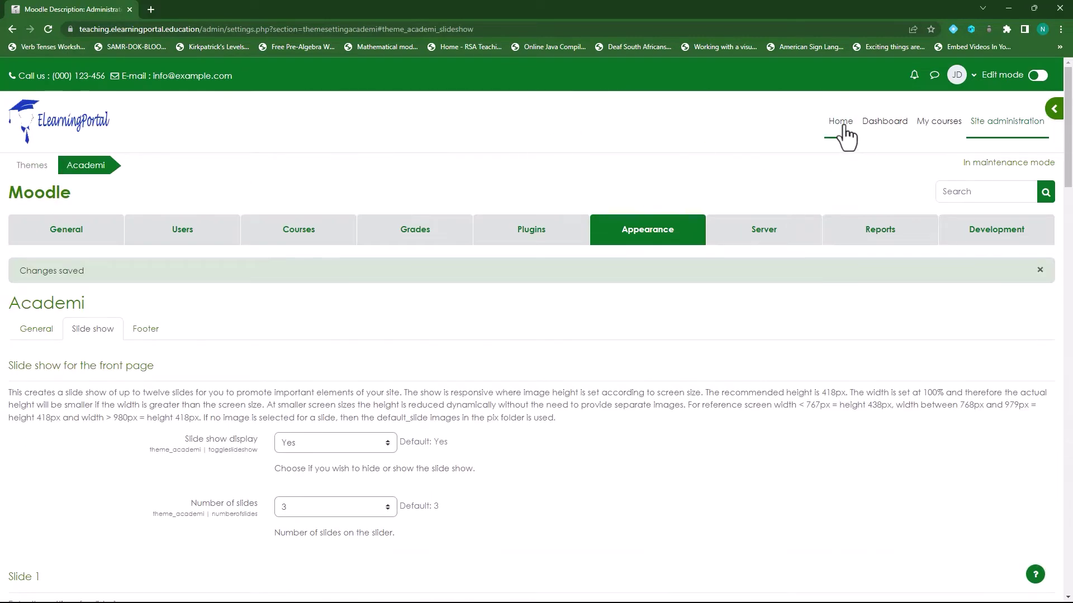
left_click(841, 123)
left_click(596, 97)
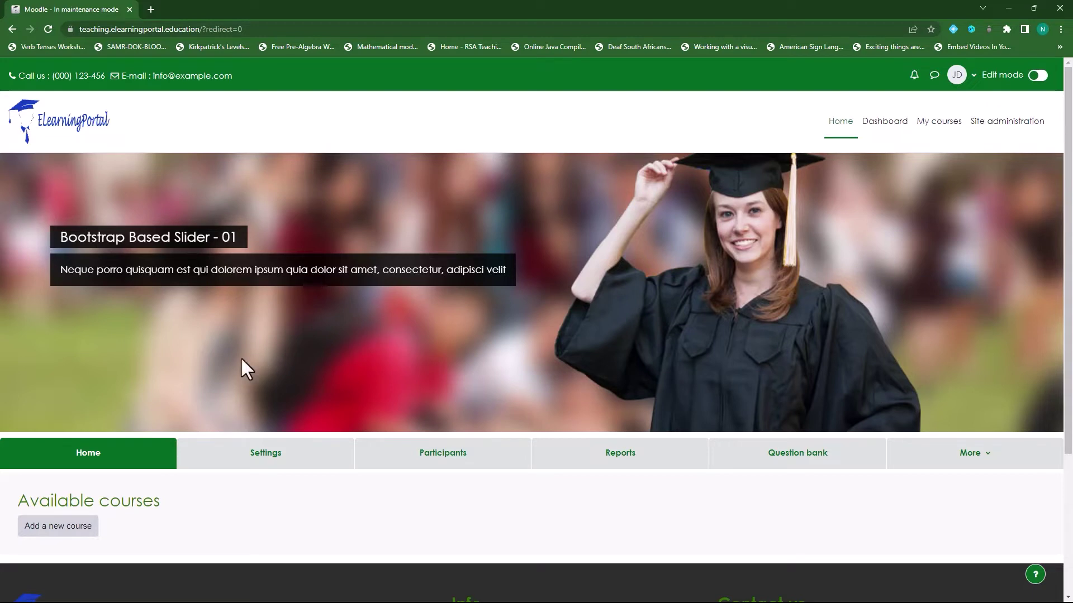
- Examine the caption and description text shown on the home page's first slide
left_click_drag(65, 237, 243, 233)
left_click(181, 275)
left_click_drag(59, 270, 512, 284)
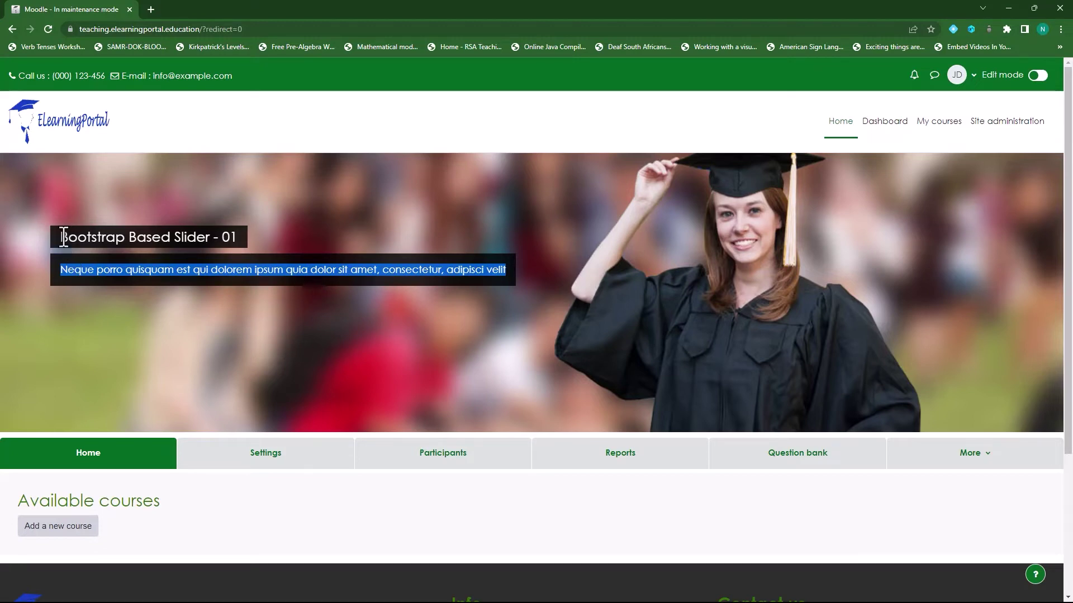
left_click_drag(57, 237, 286, 236)
left_click_drag(63, 271, 518, 270)
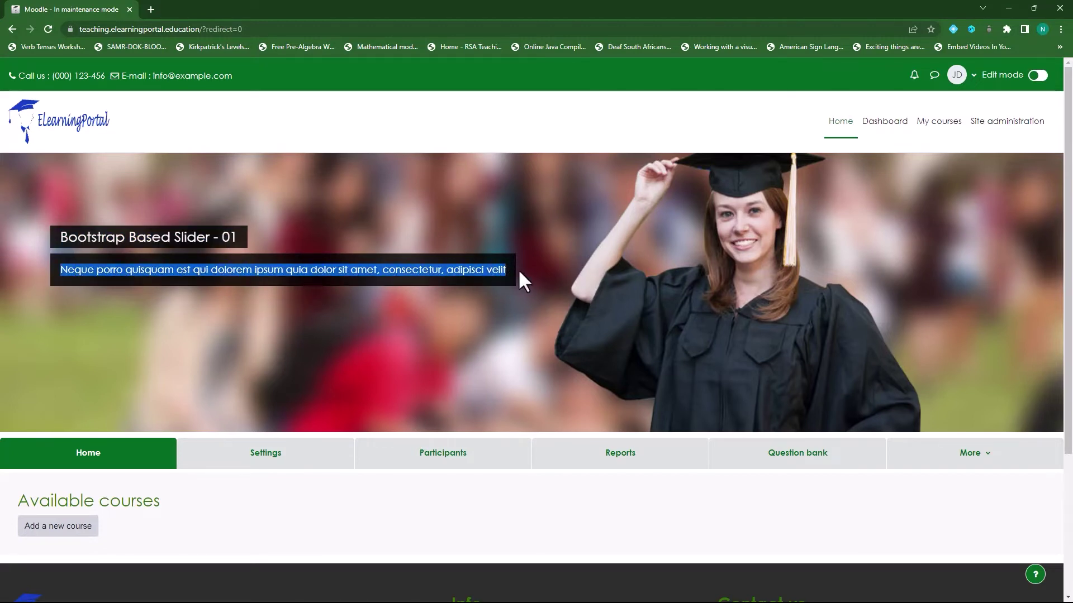
left_click(584, 273)
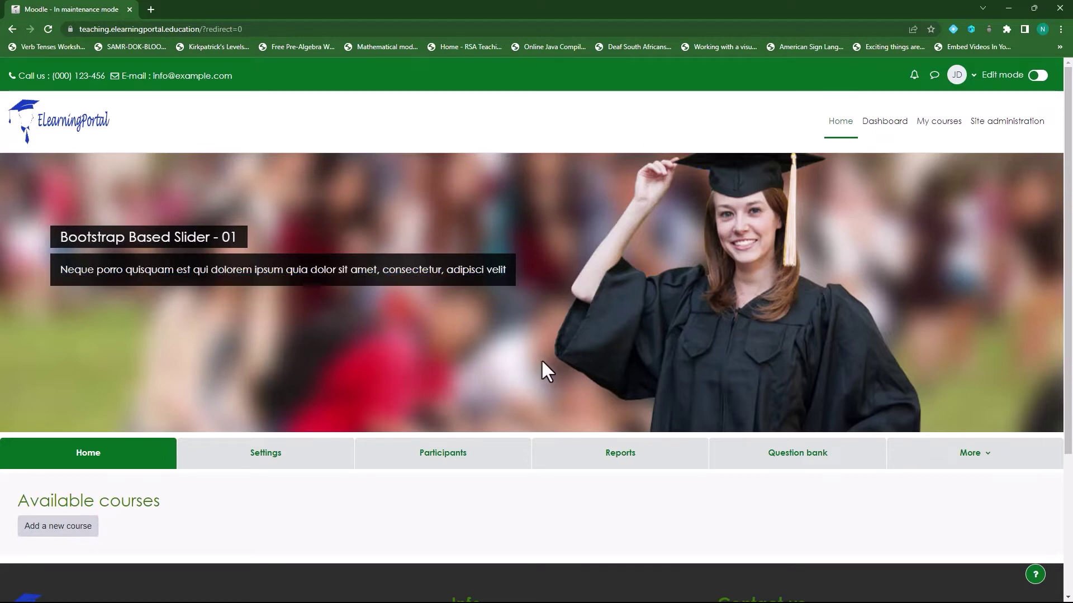
- Return to the Academi theme's Slide show settings through the site administration's appearance settings
left_click(1011, 124)
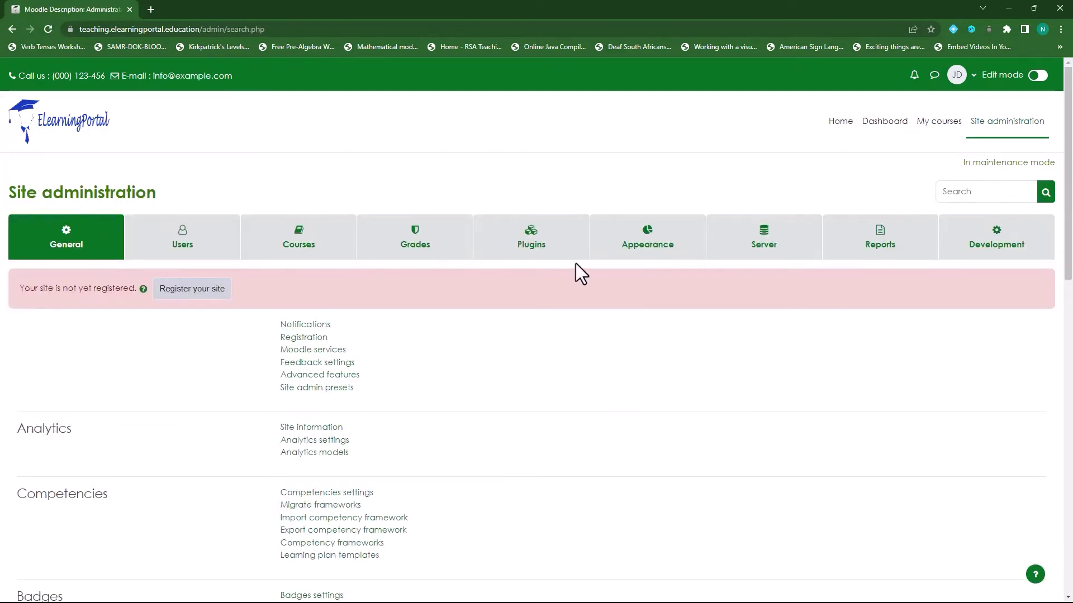
left_click(638, 257)
scroll(503, 377, "down", 3)
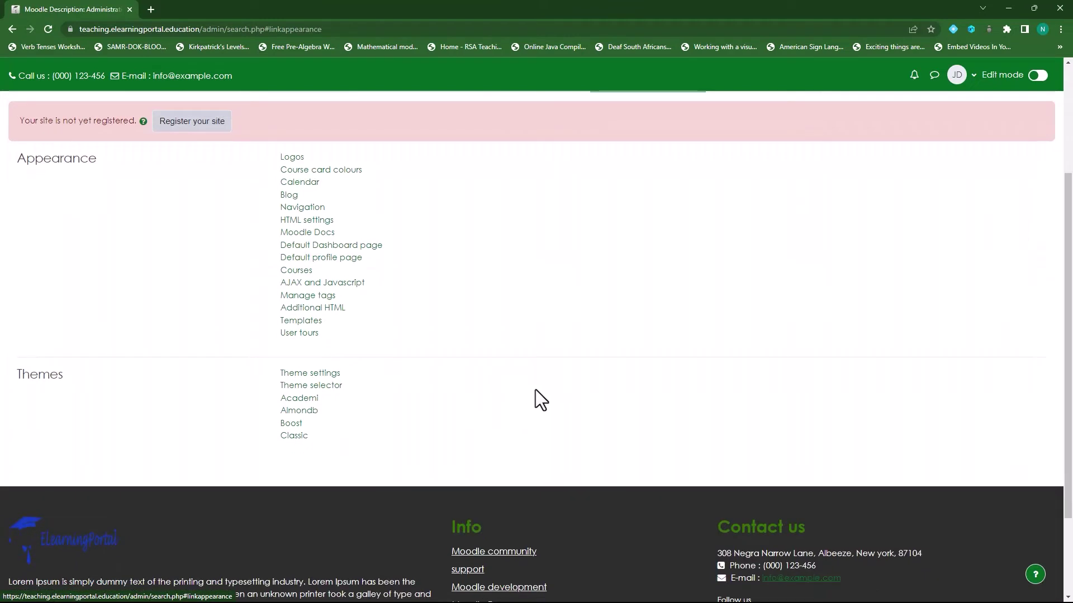
left_click(305, 399)
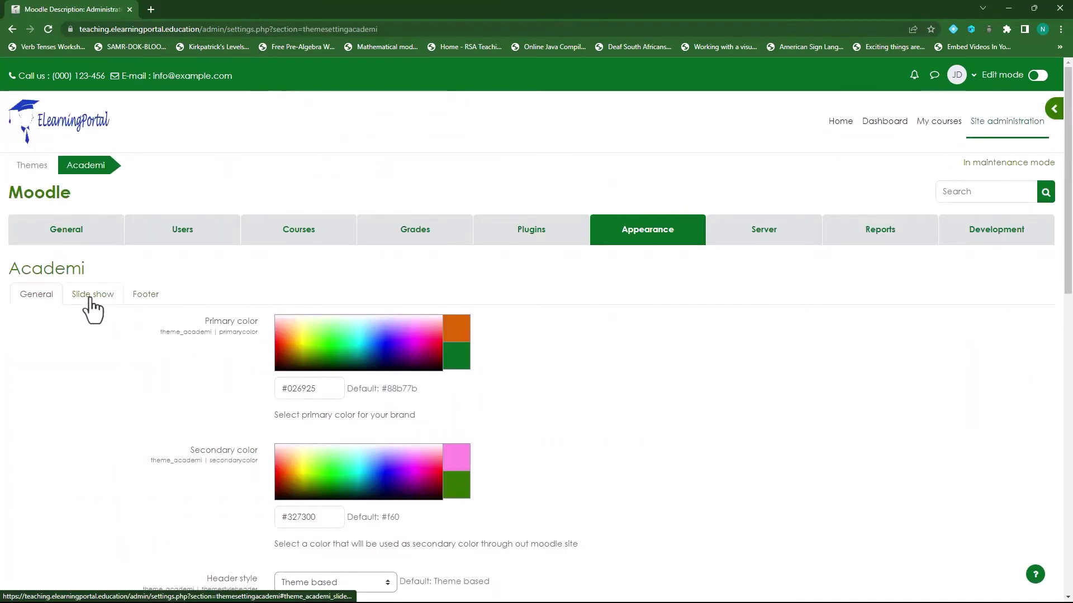
left_click(90, 299)
- Delete the slide1image file from Slide 1's image setting and confirm the deletion
scroll(420, 421, "down", 2)
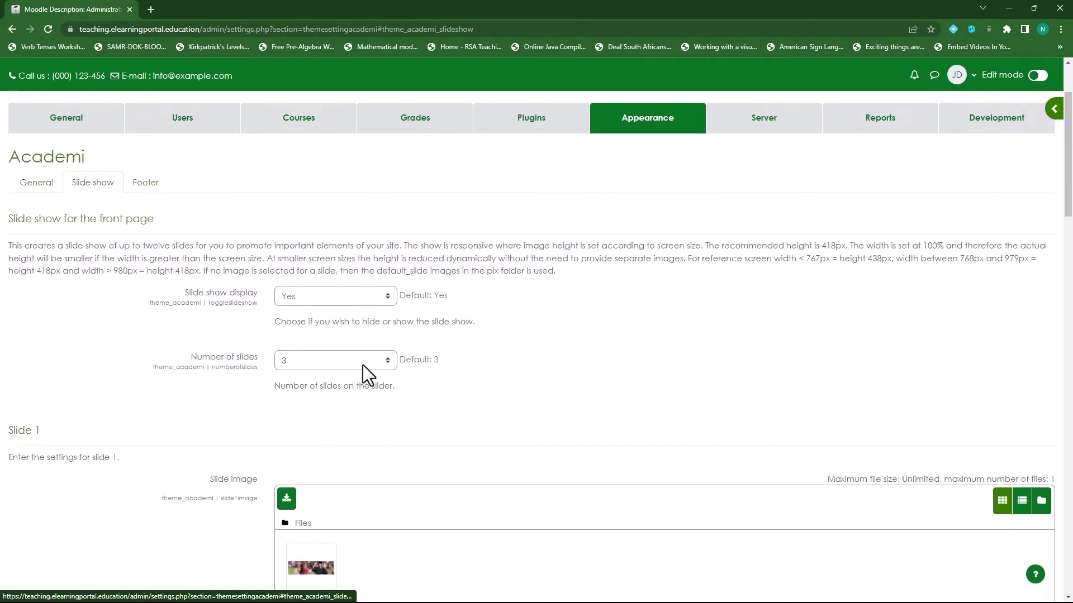
scroll(366, 374, "down", 3)
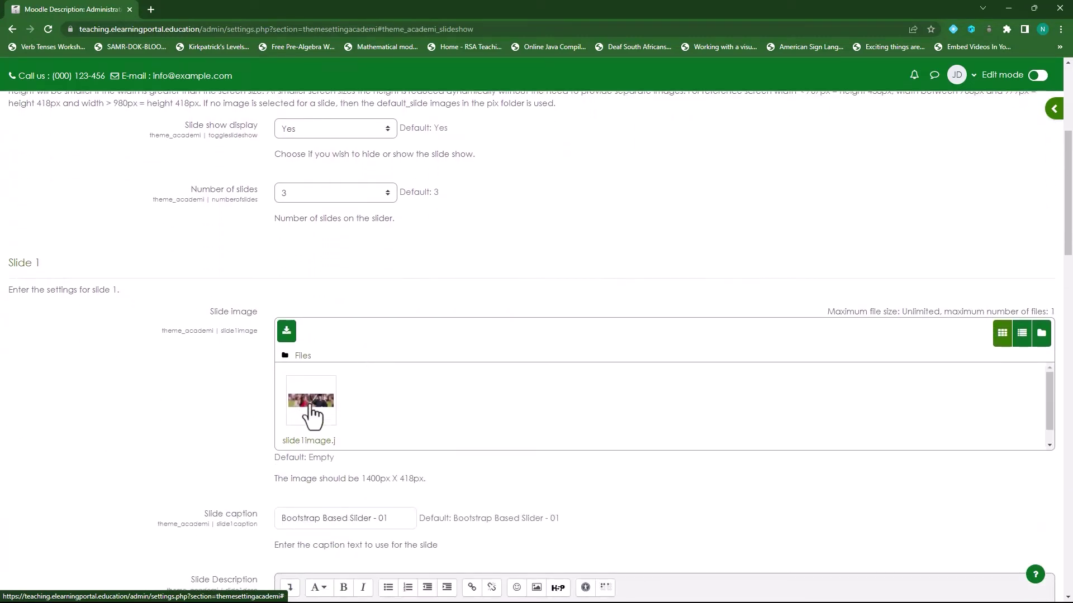
left_click(311, 414)
left_click(483, 224)
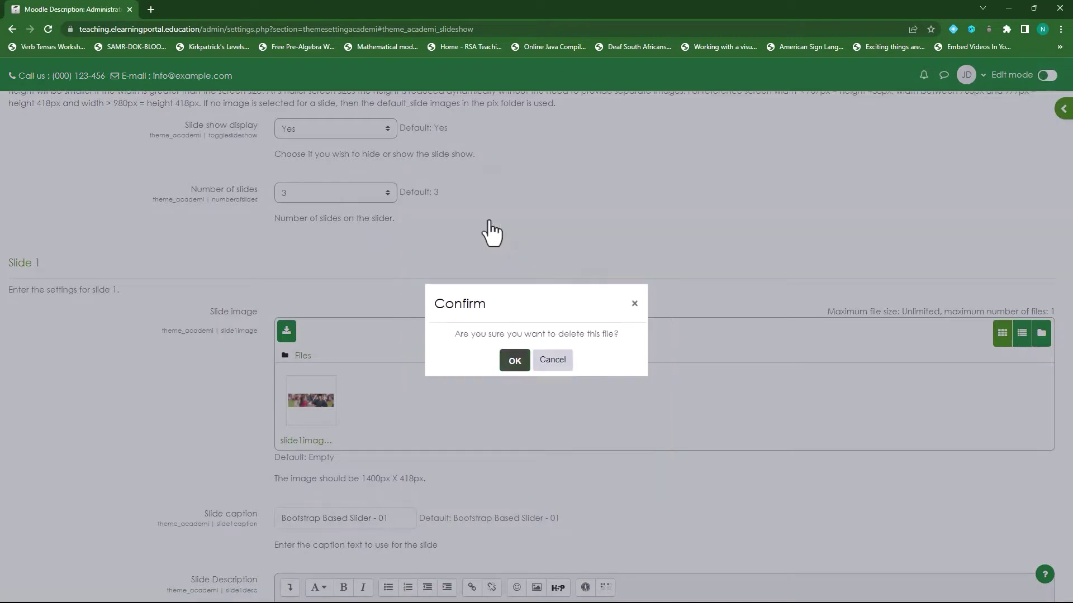
left_click(512, 364)
- Review the image, caption and description settings for Slide 2 and Slide 3
scroll(198, 397, "down", 9)
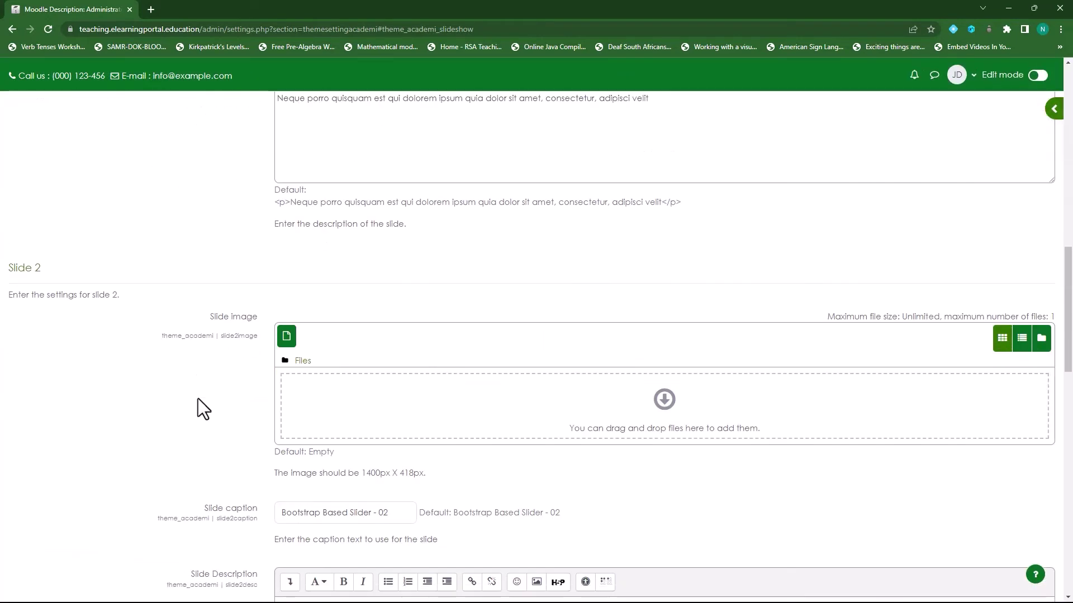
scroll(335, 380, "down", 1)
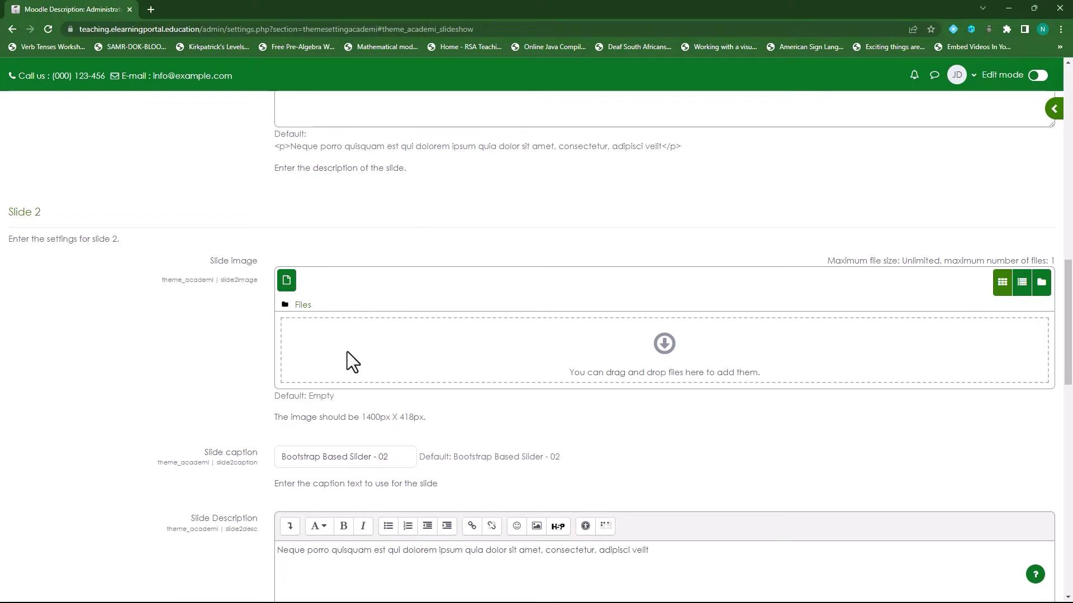
scroll(344, 361, "down", 10)
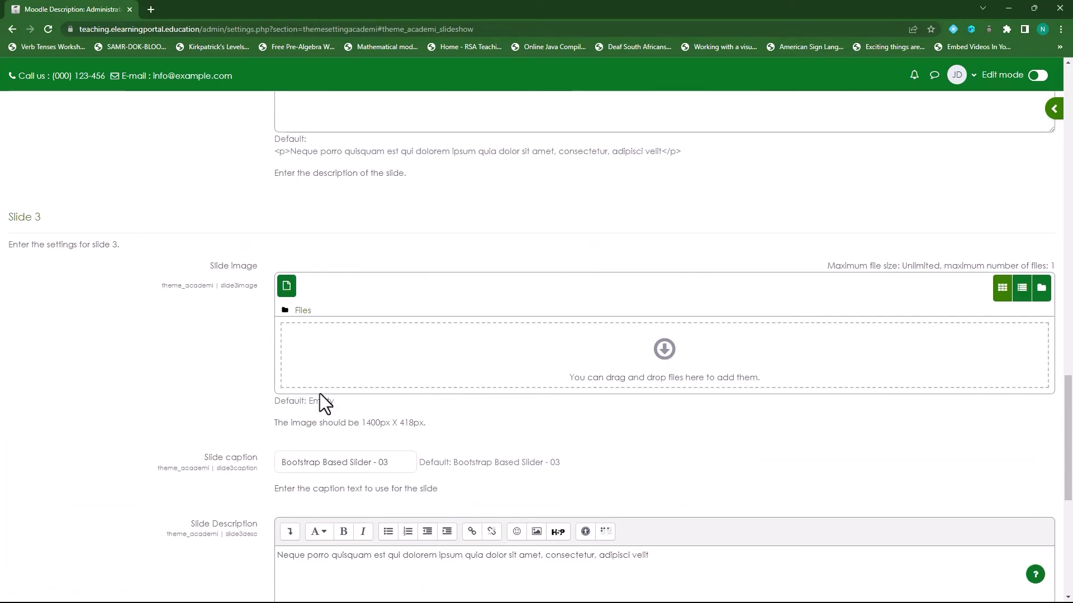
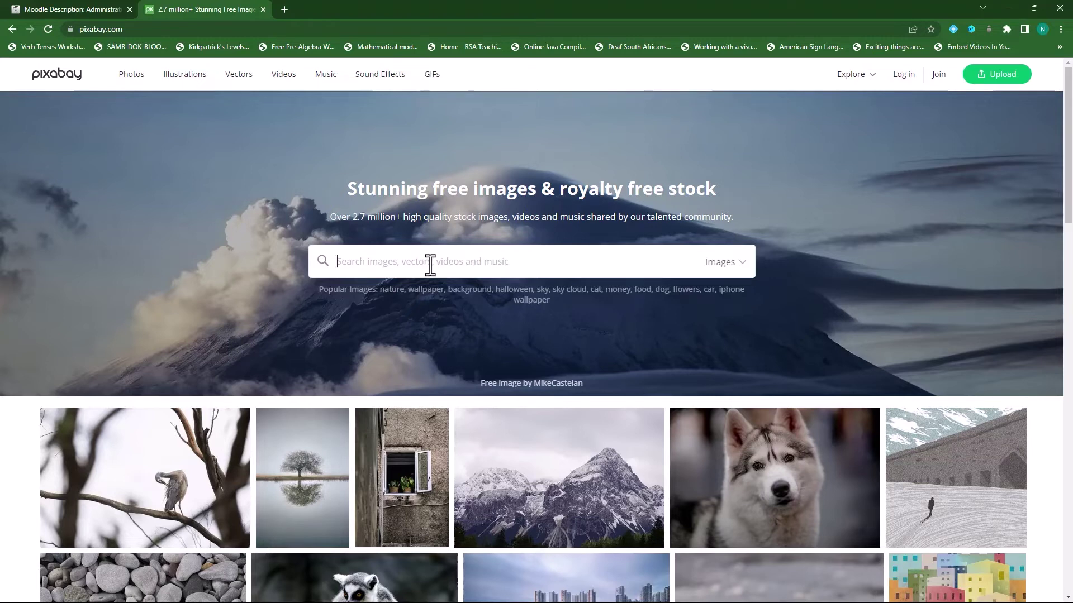
- Search Pixabay for "academics" images
type("ACAD")
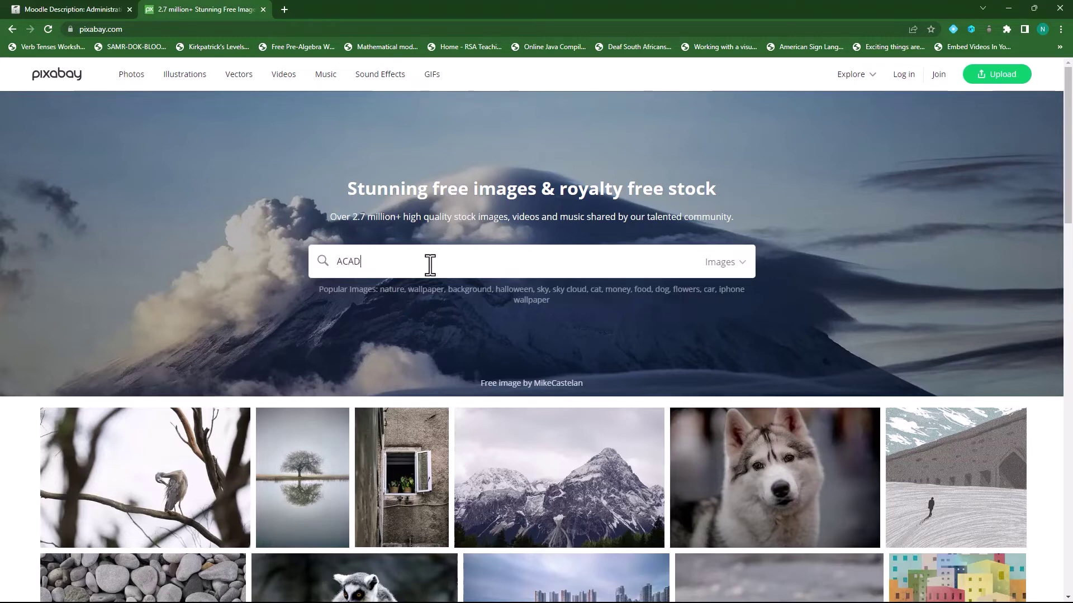
type("EMICS")
key("Return")
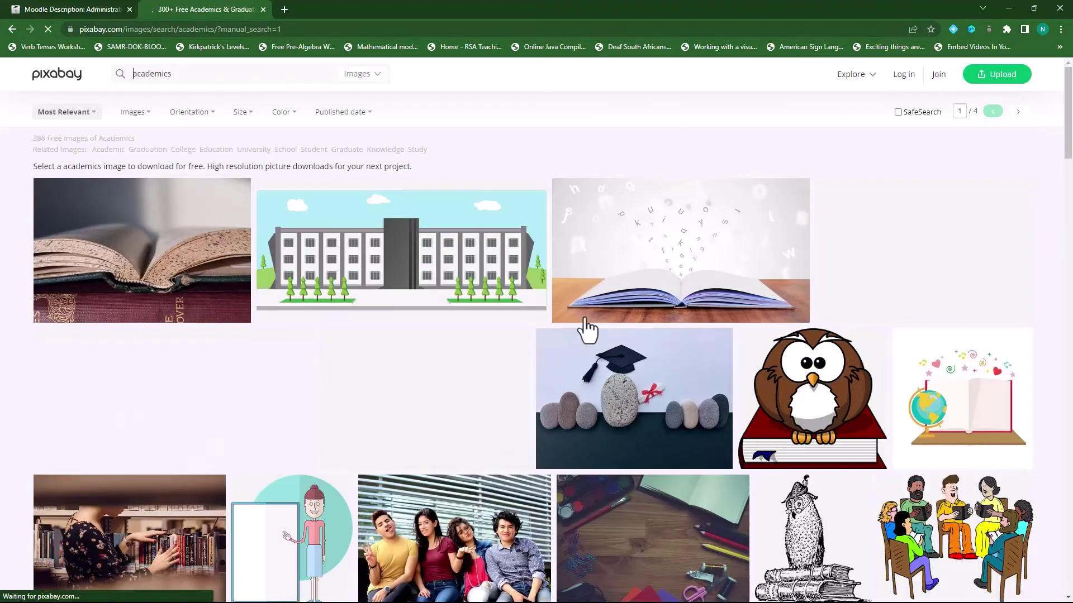
- Find the close-up photo of an open book among the academics results and download it as a 1920×1277 JPG
scroll(495, 481, "down", 1)
scroll(495, 481, "down", 3)
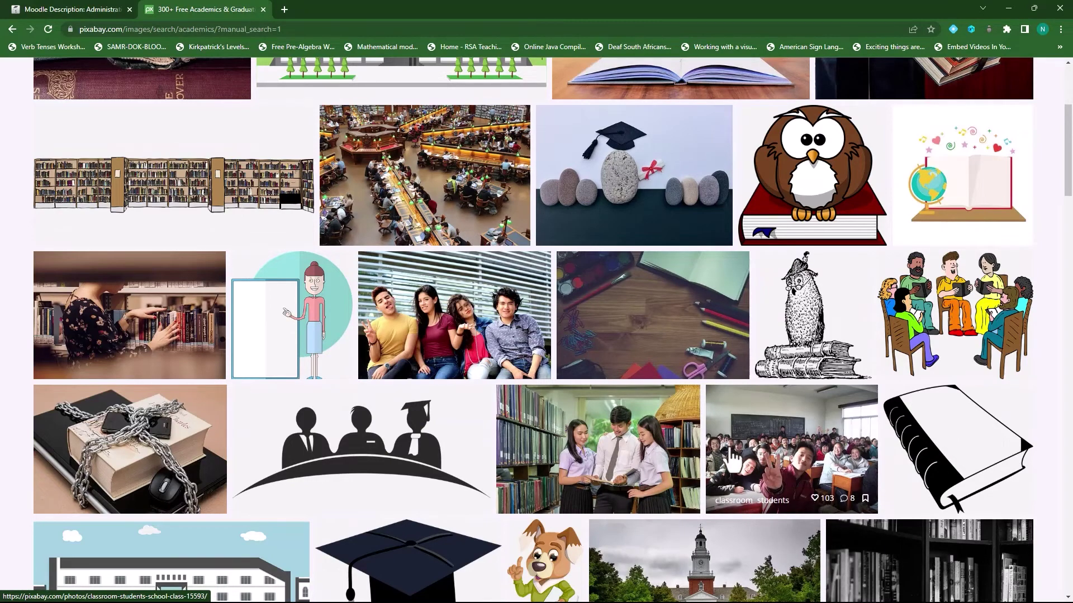
scroll(820, 450, "down", 4)
scroll(819, 450, "down", 5)
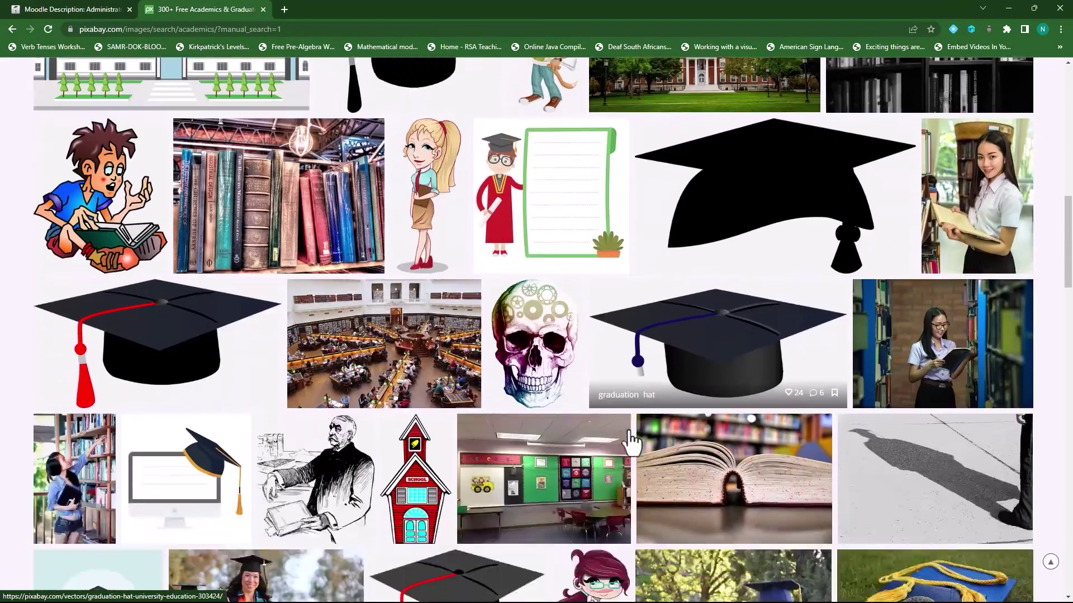
scroll(732, 459, "down", 3)
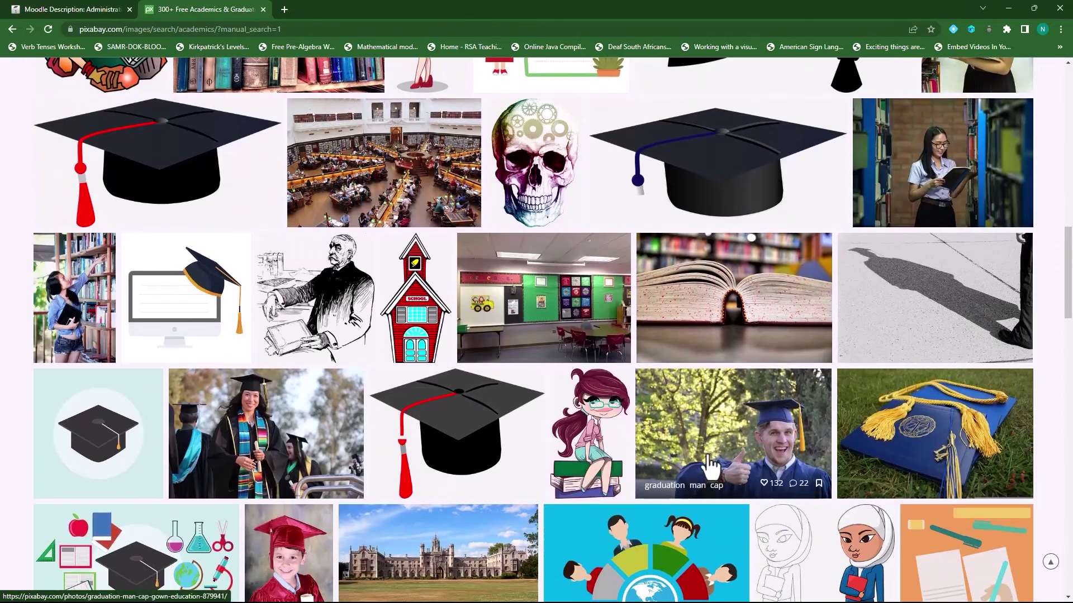
left_click(773, 303)
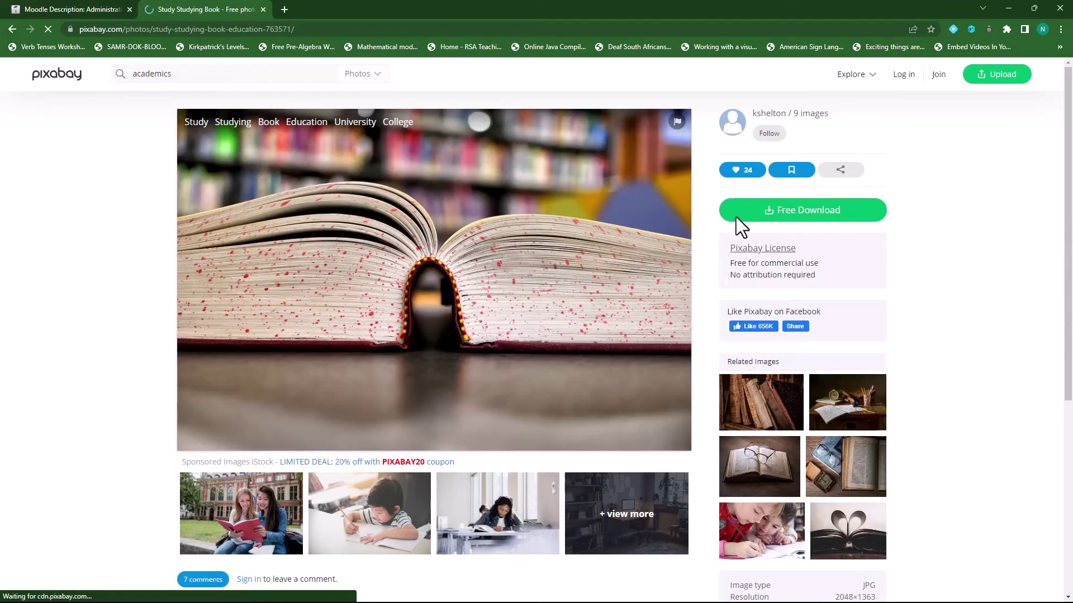
left_click(799, 215)
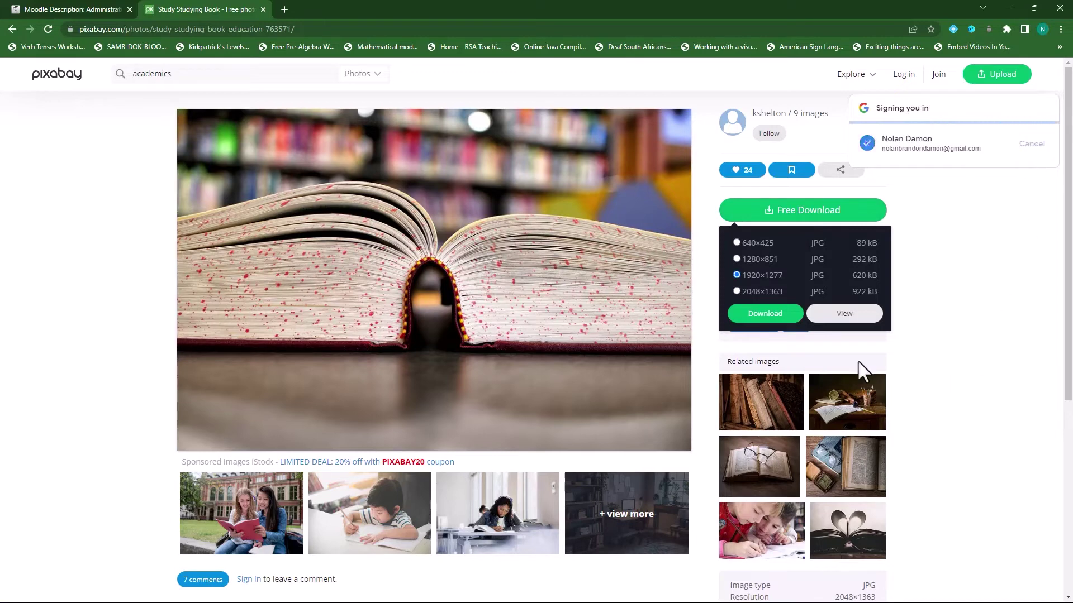
left_click(757, 315)
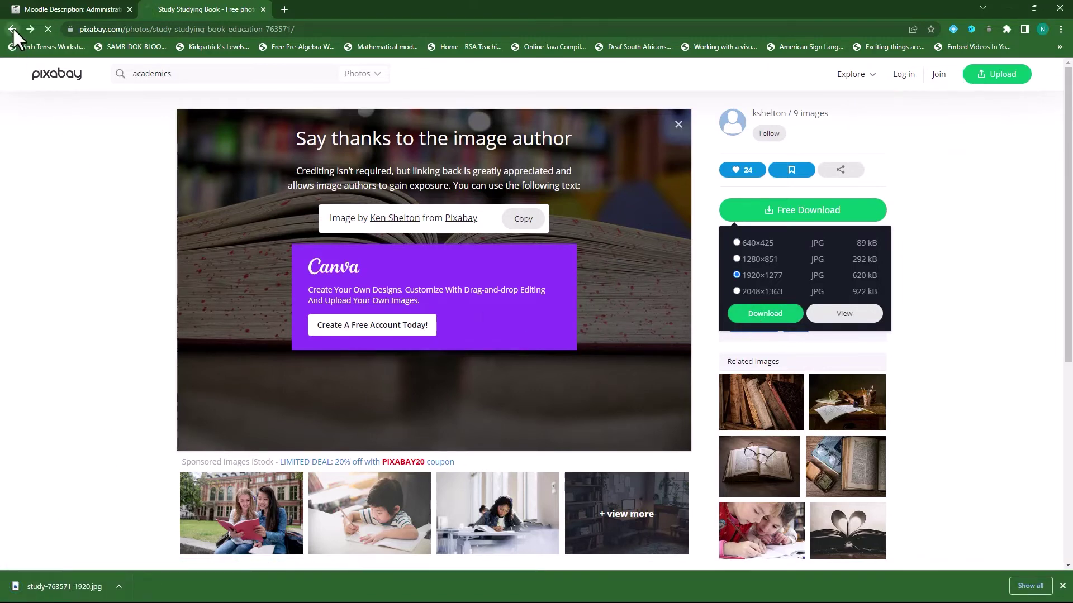
- Return to the Pixabay results and replace the search term with "school"
scroll(341, 306, "up", 10)
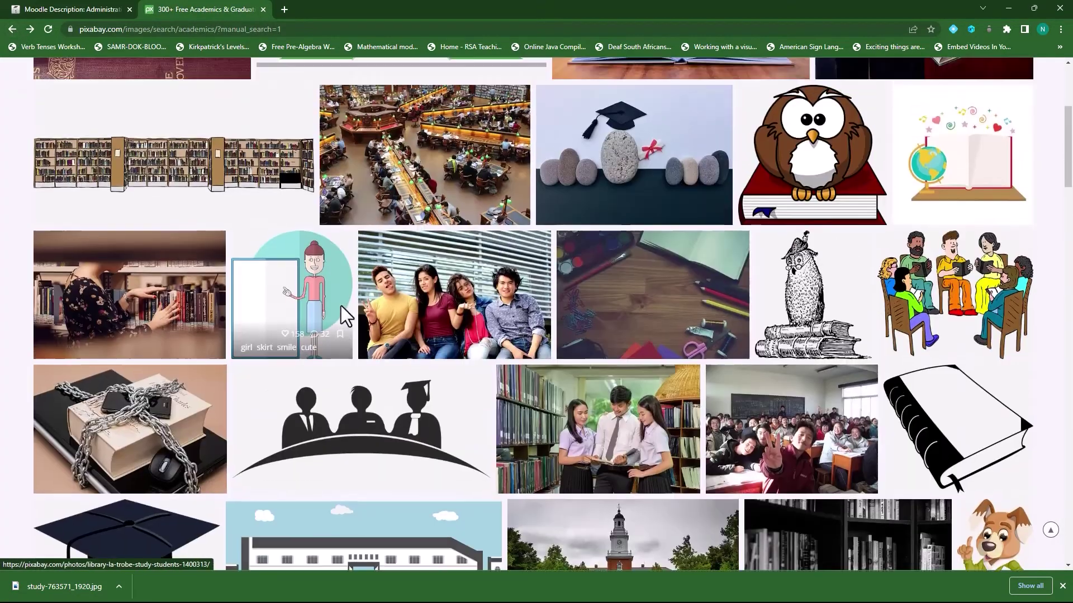
scroll(341, 306, "up", 5)
left_click_drag(170, 98, 84, 115)
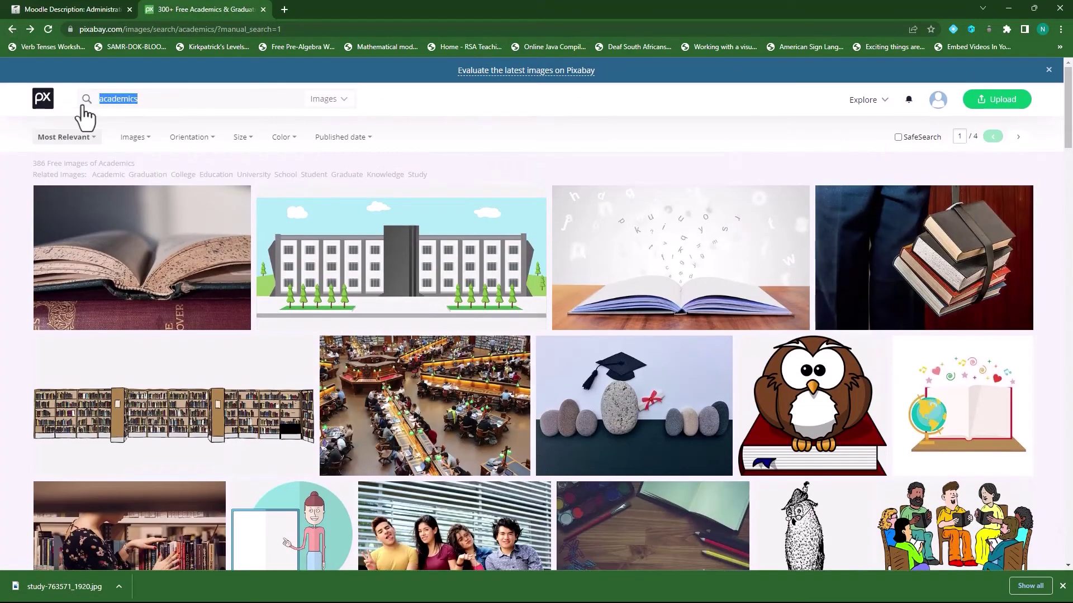
type("school")
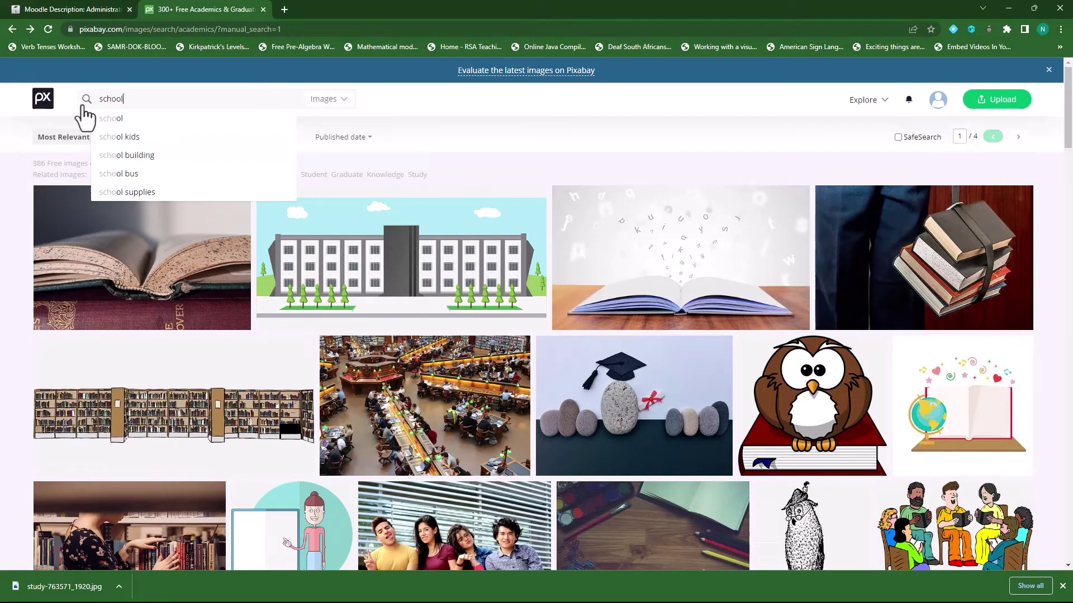
key("Return")
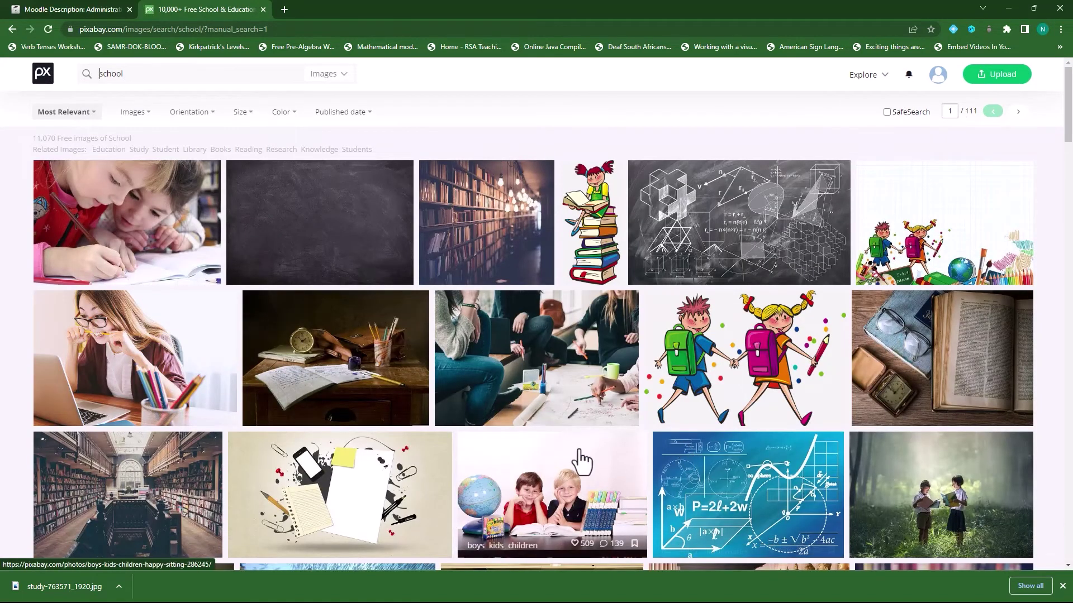
- Download the photo of coloured pencils on a wooden table as a 1920×1080 JPG and return to the school results
scroll(582, 428, "down", 2)
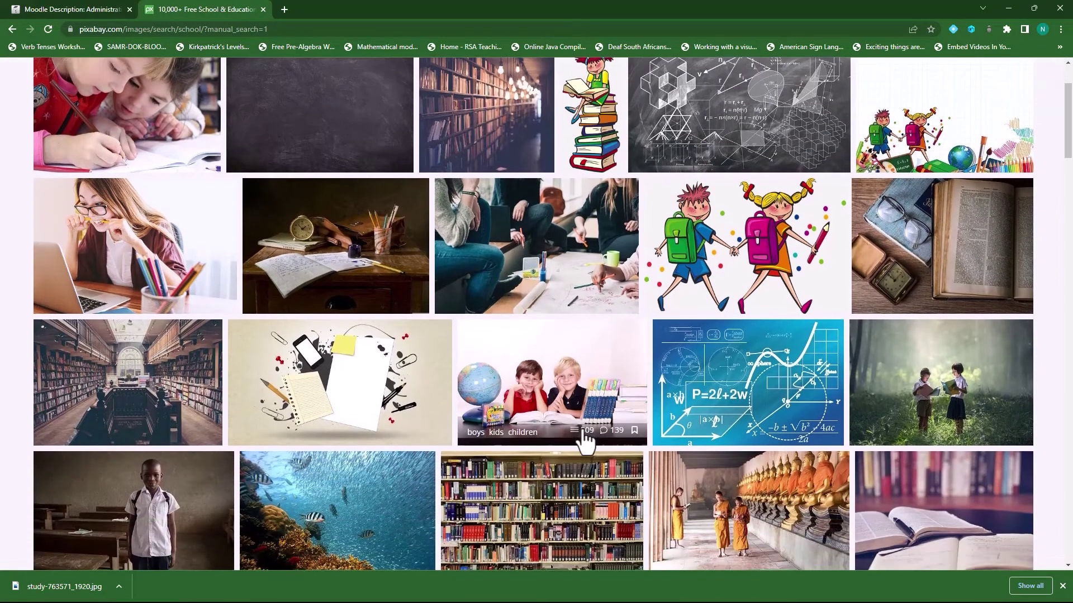
scroll(582, 435, "down", 2)
scroll(556, 461, "down", 2)
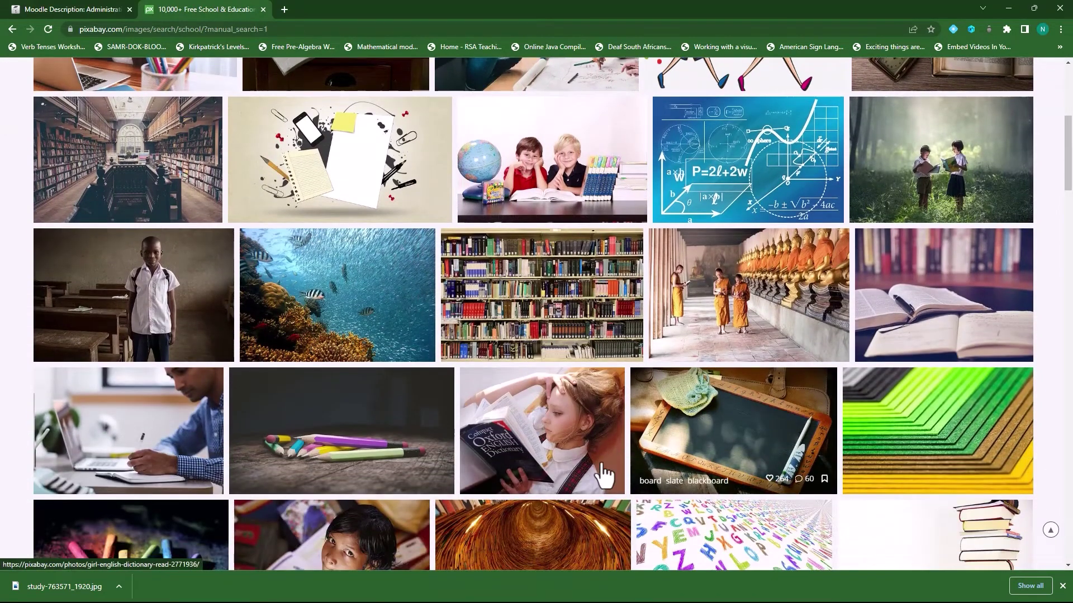
scroll(545, 467, "down", 1)
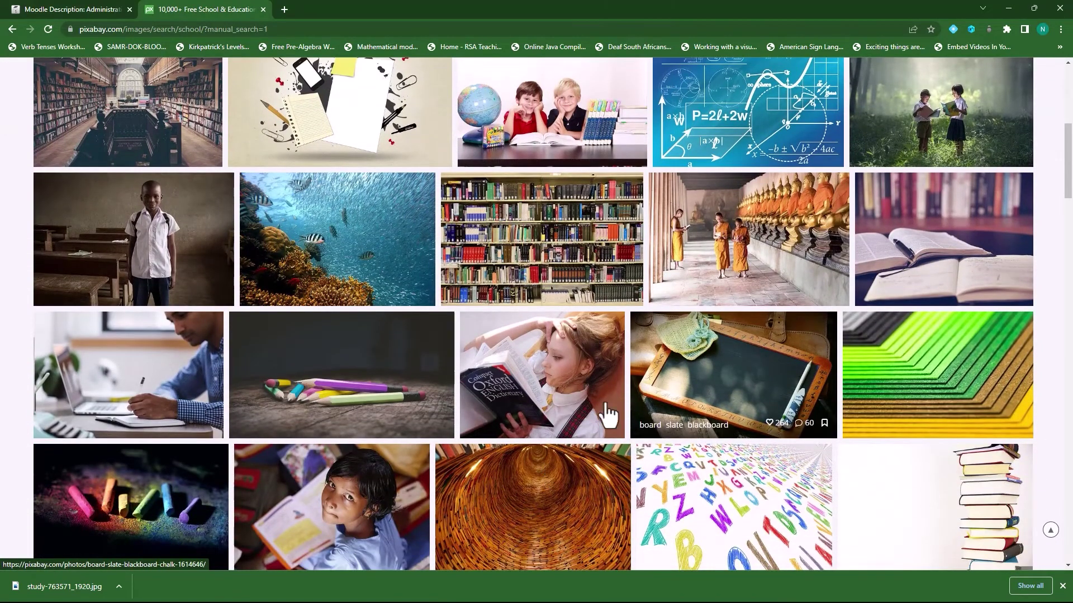
scroll(611, 419, "down", 2)
left_click(342, 280)
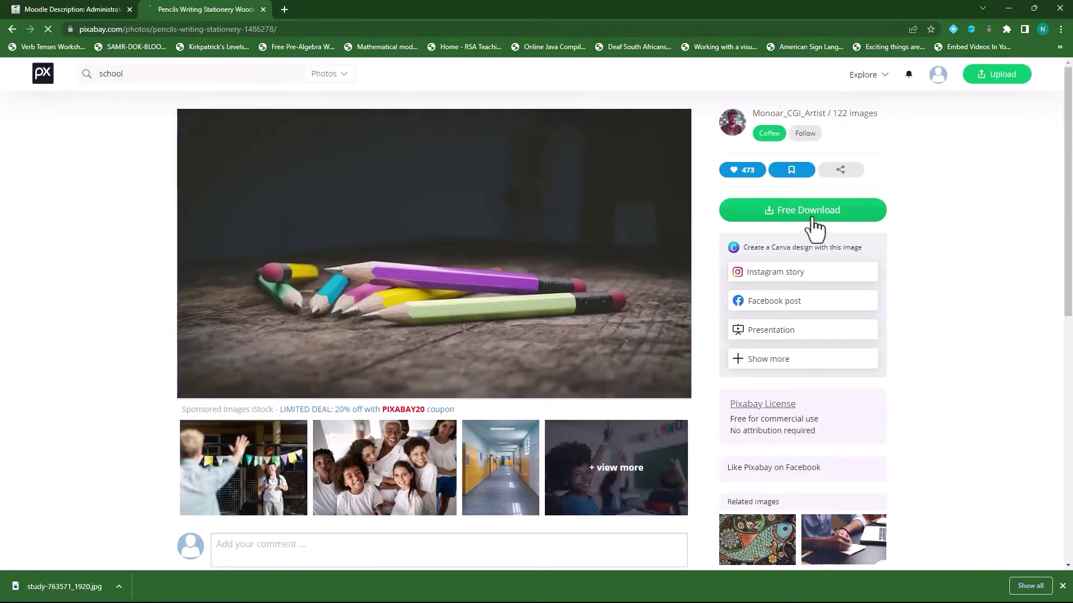
left_click(807, 215)
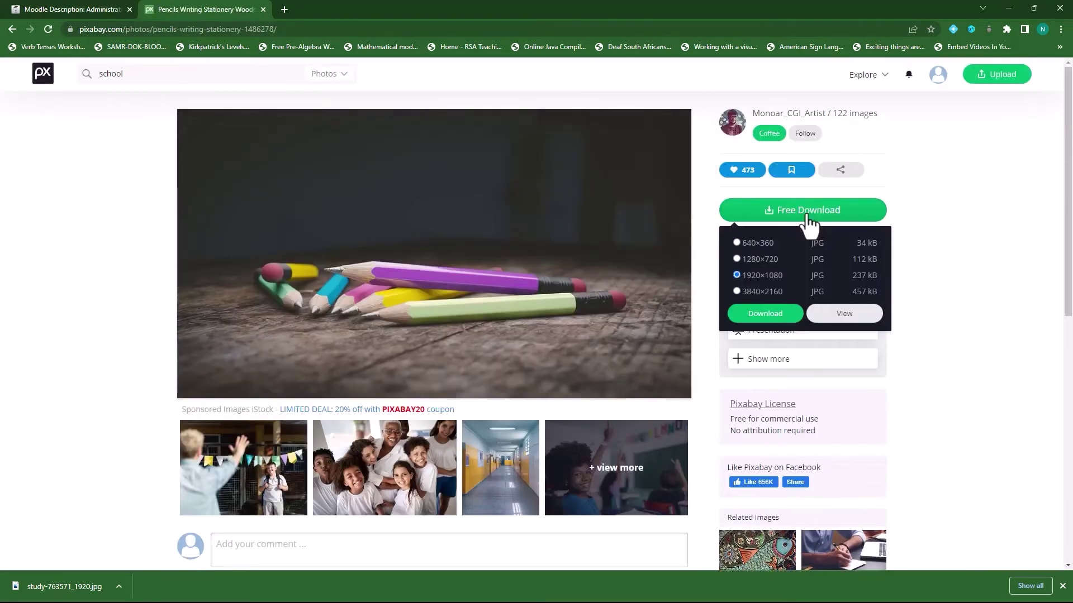
left_click(766, 313)
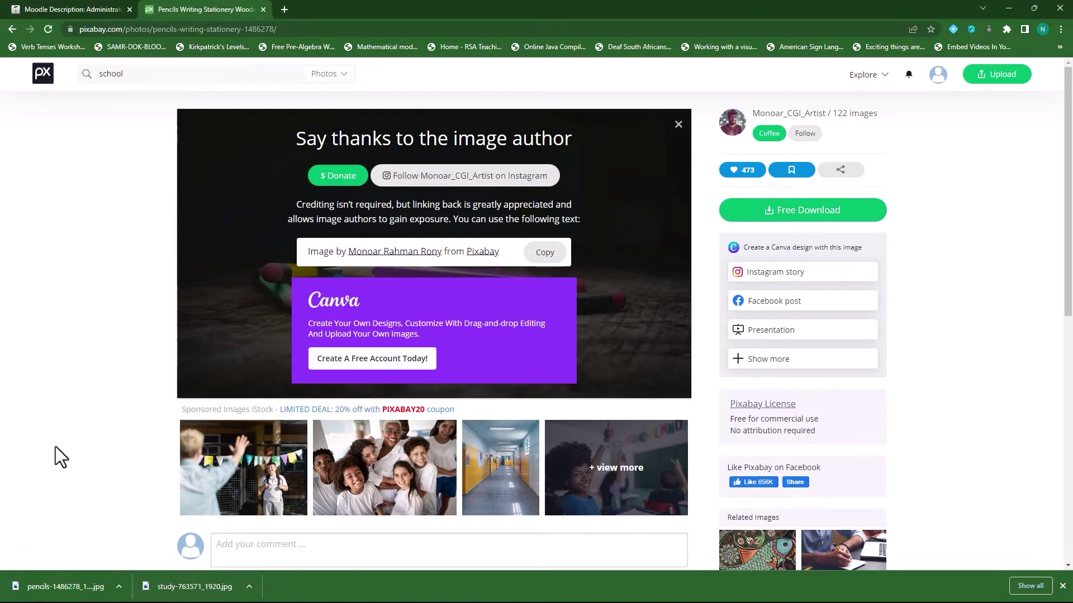
left_click(12, 29)
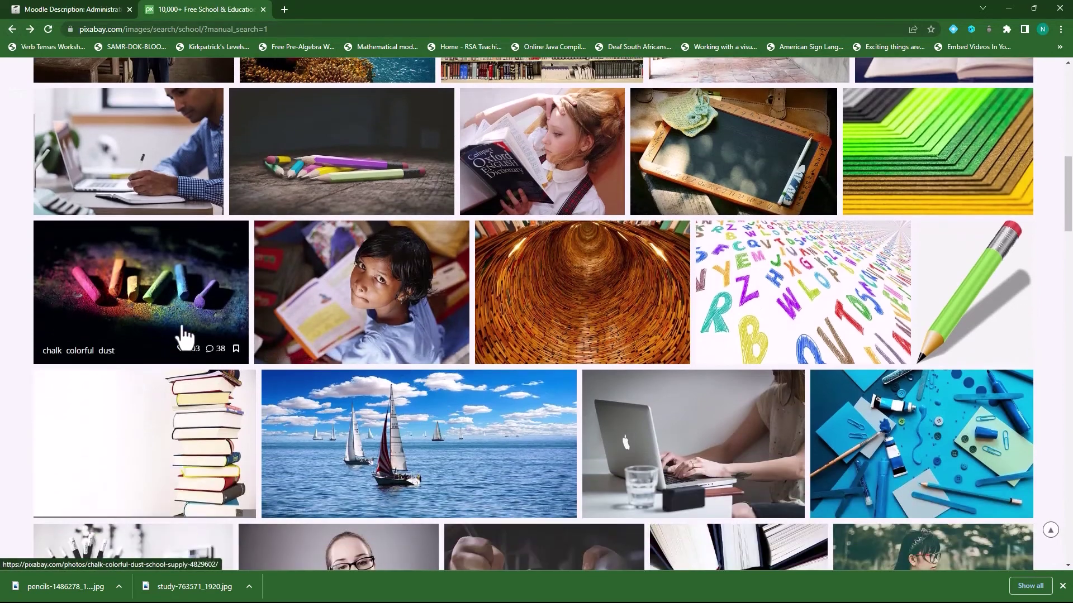
- Download the colourful chalk photo from the school results as a 1920×1280 JPG and close Pixabay
left_click(161, 297)
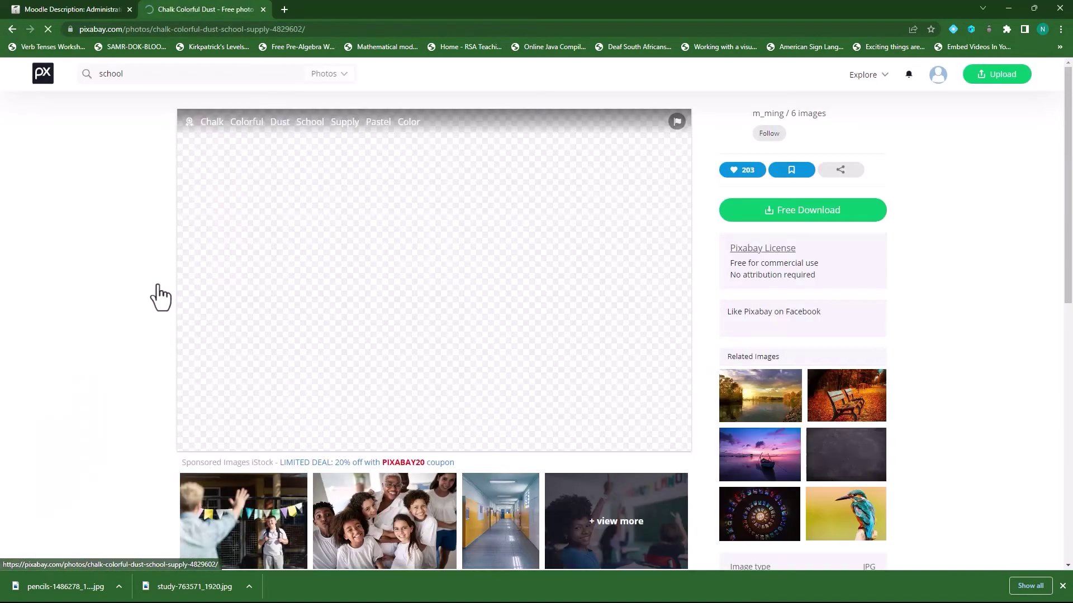
left_click(770, 221)
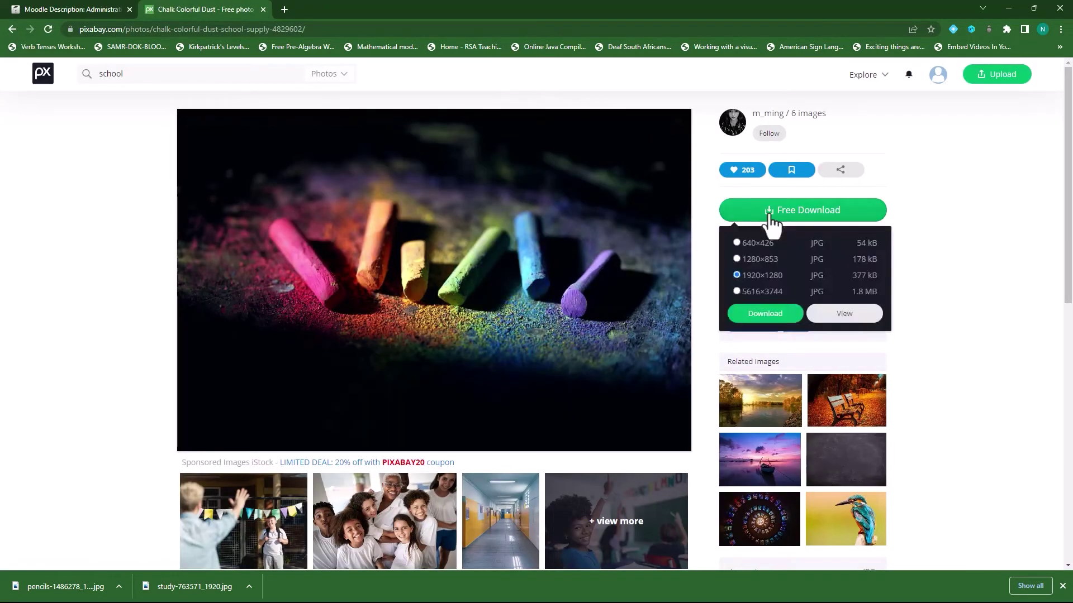
left_click(765, 314)
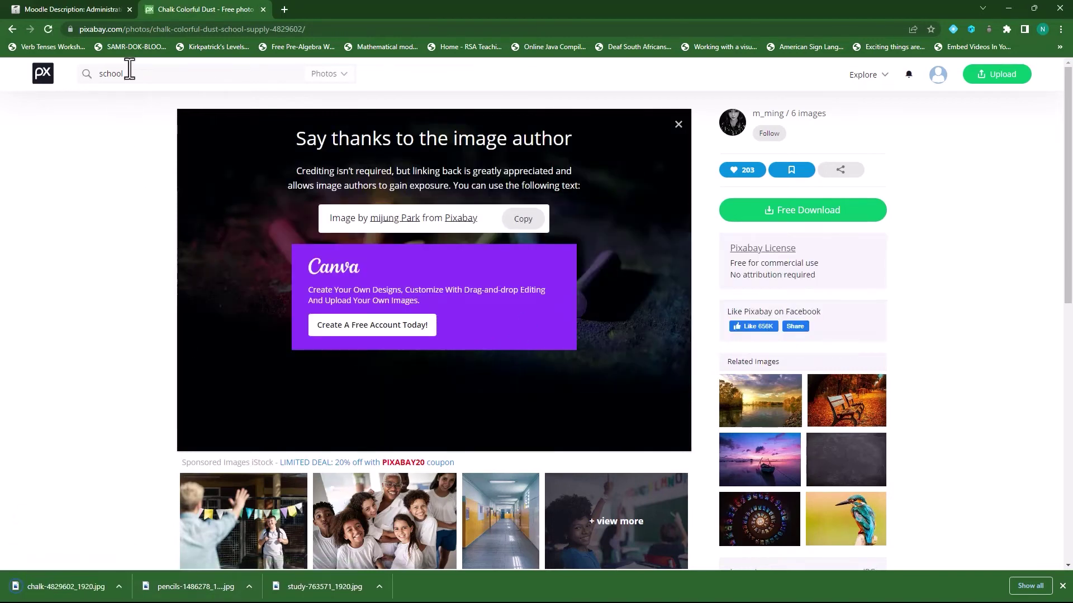
left_click(264, 9)
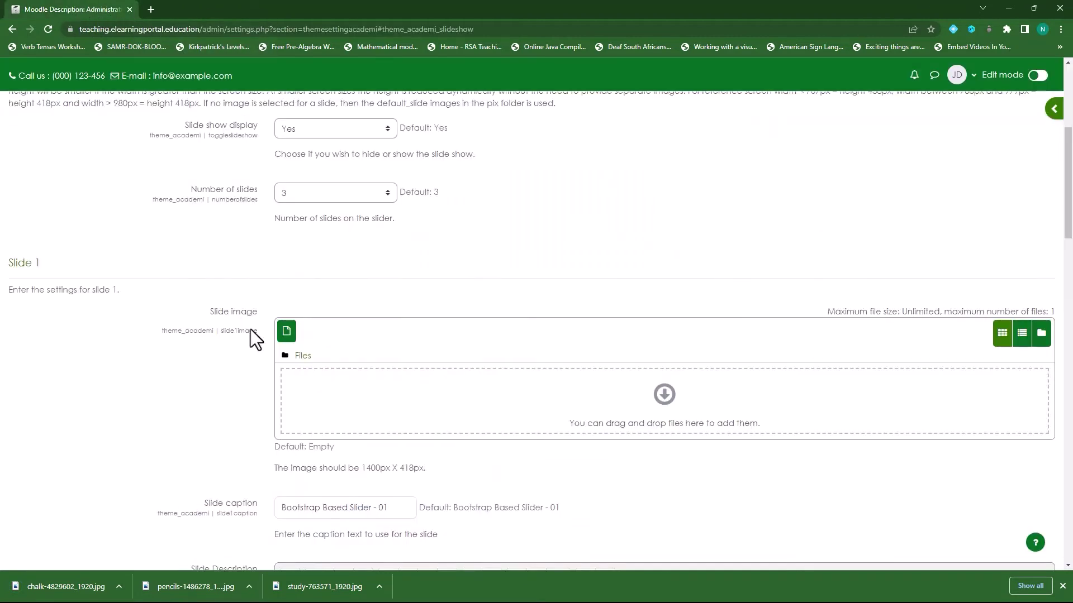
- Check the required image dimensions in the Slide 1 settings of the Moodle slide show
scroll(223, 341, "up", 3)
scroll(73, 335, "down", 3)
left_click_drag(364, 469, 411, 470)
- Search Google in a new tab for "free images resizer" and open the Adobe Express image resizer result
left_click(151, 8)
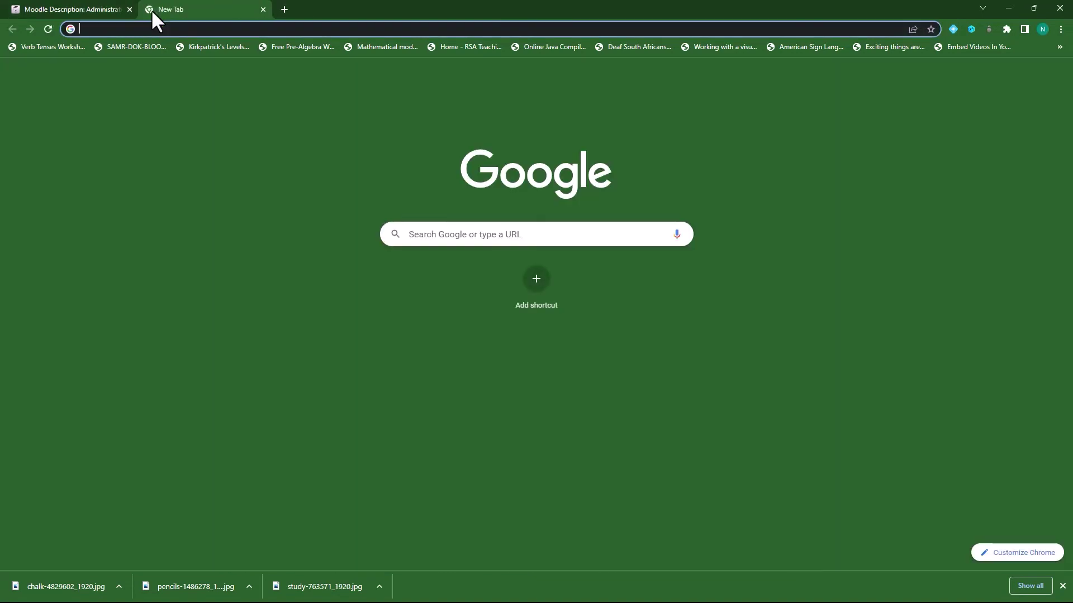
type("free image")
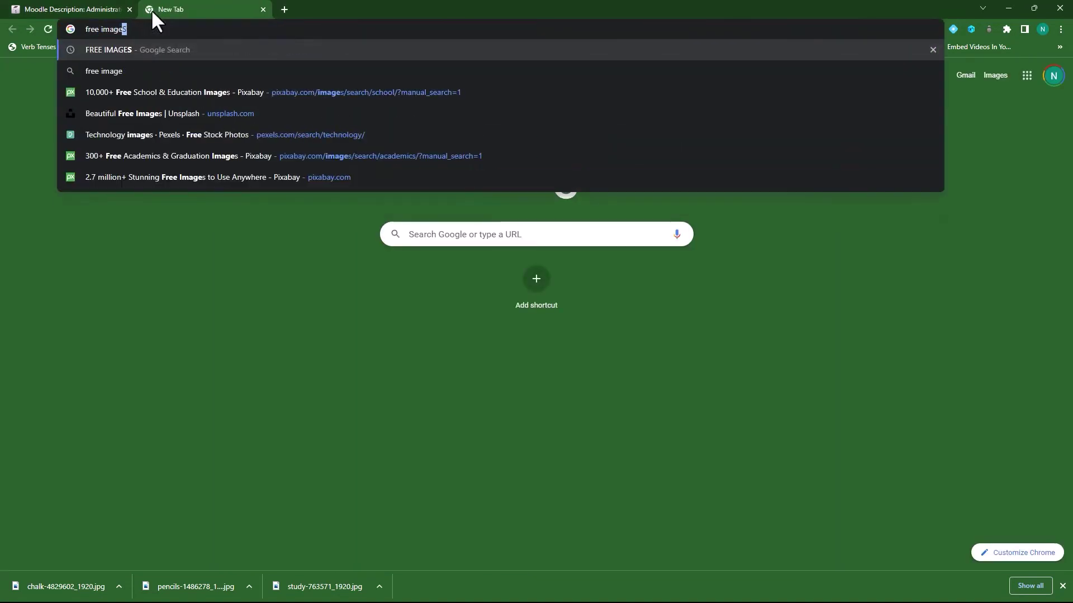
type("s resizer")
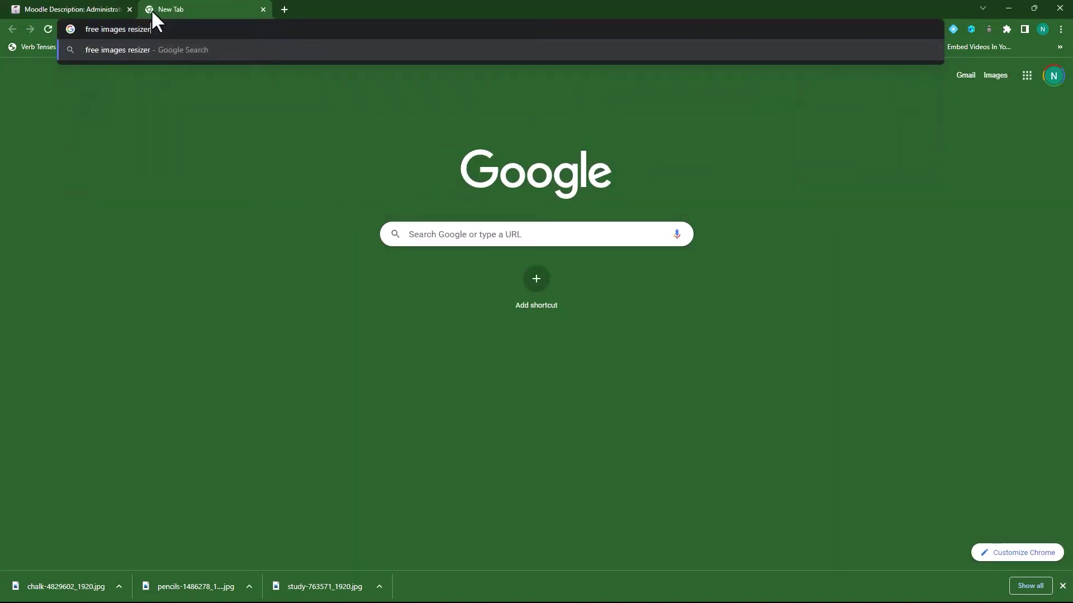
key("Return")
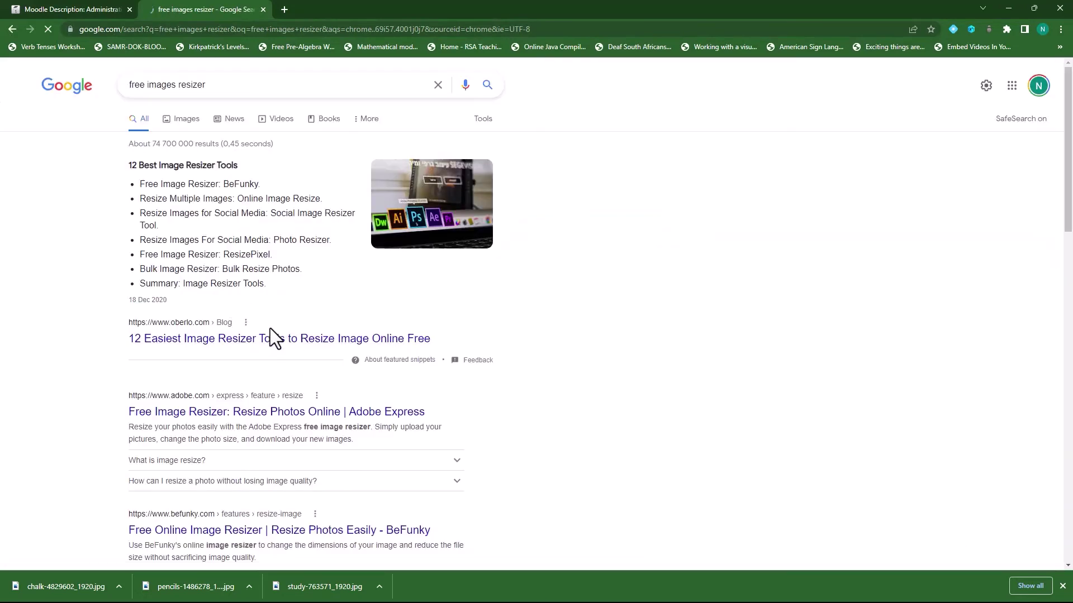
left_click(268, 411)
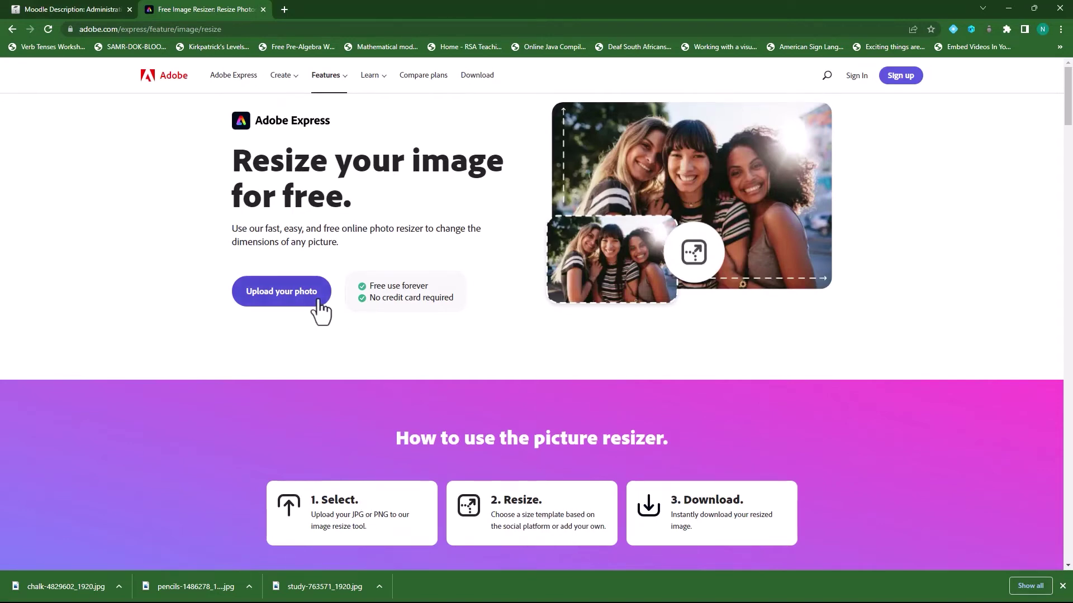
- Upload chalk-4829602_1920.jpg to the Adobe Express image resizer and choose Custom as the resize option
left_click(281, 292)
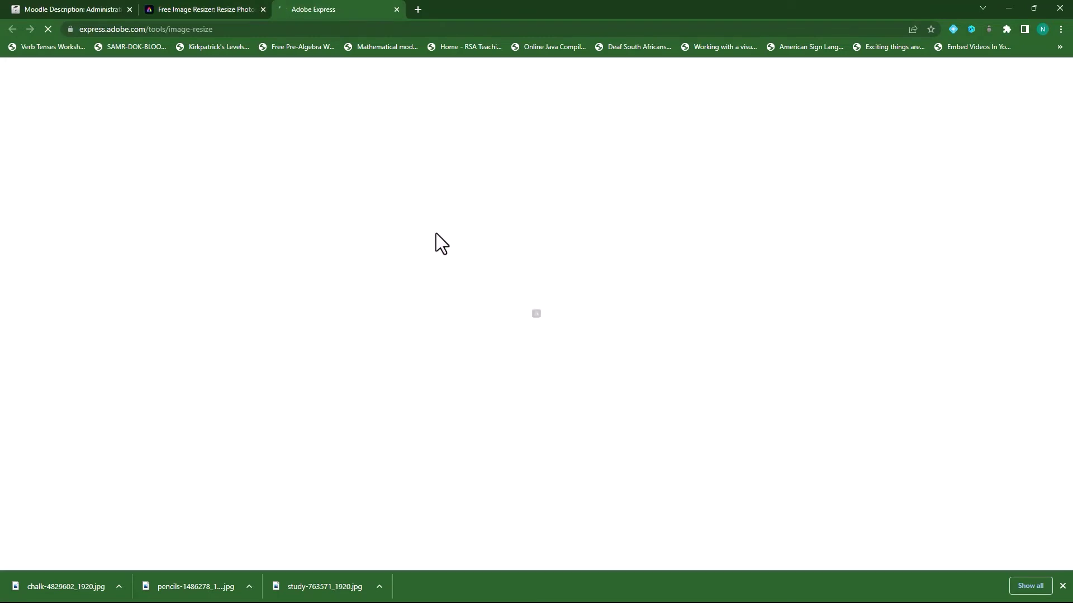
left_click_drag(64, 589, 415, 232)
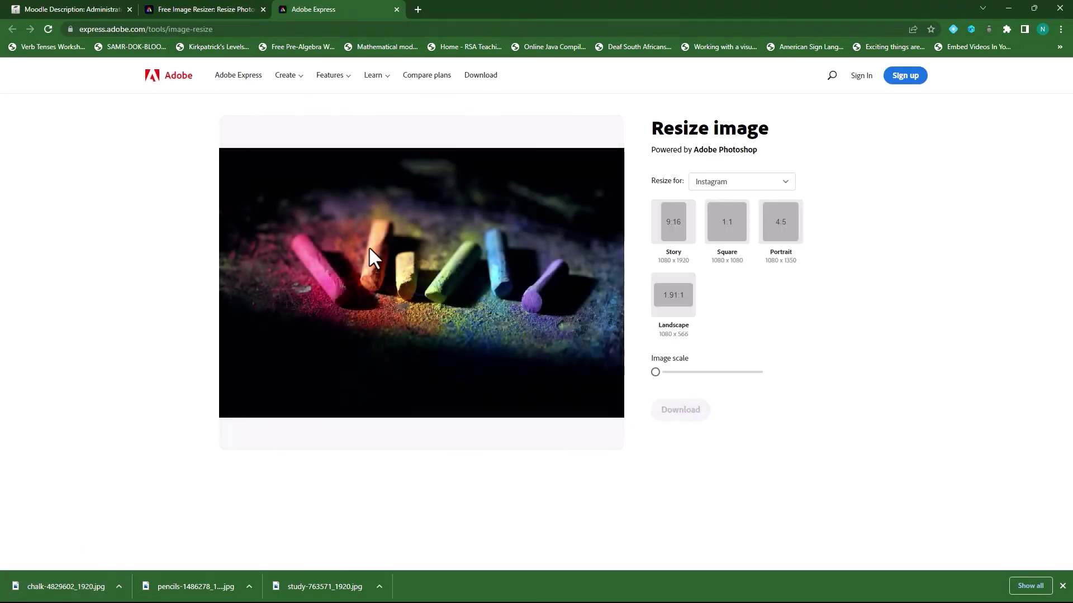
left_click(743, 184)
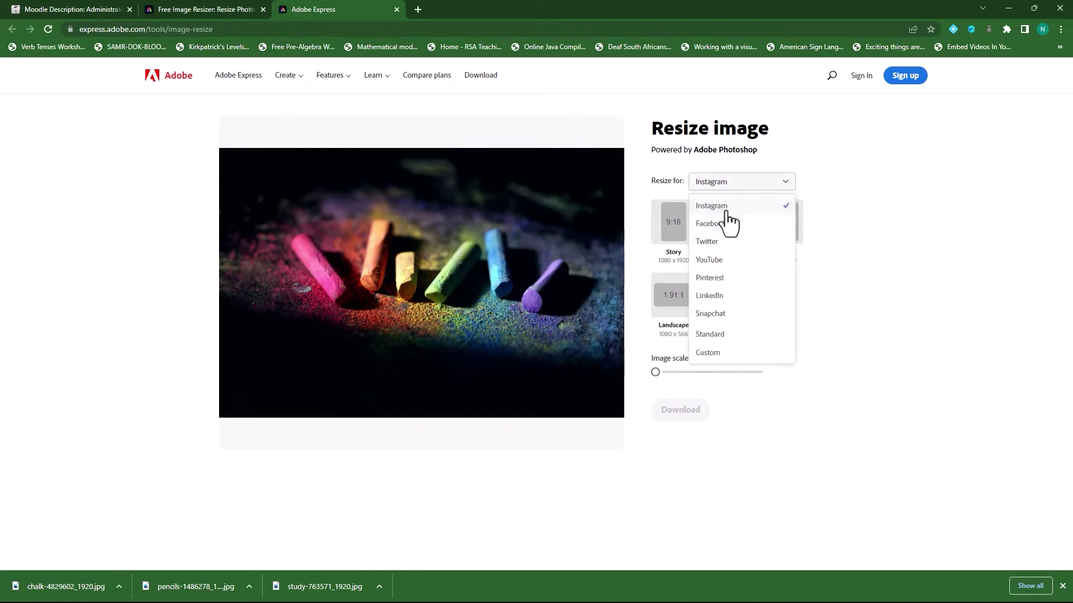
left_click(718, 352)
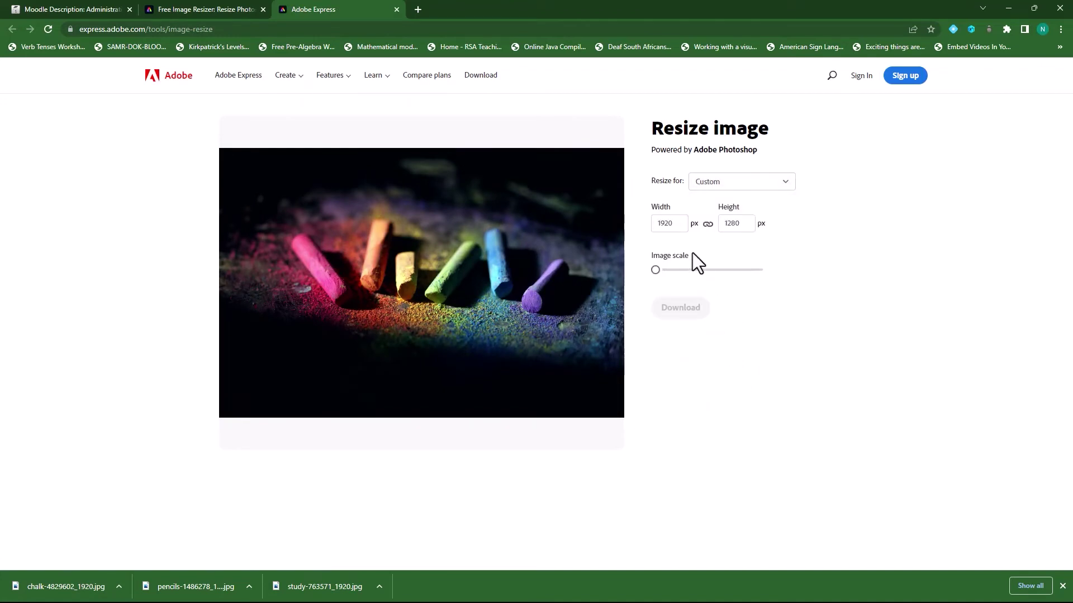
- Recheck the slide image size in the Moodle settings and set the chalk image's width to 1400 px in Adobe Express
left_click(79, 8)
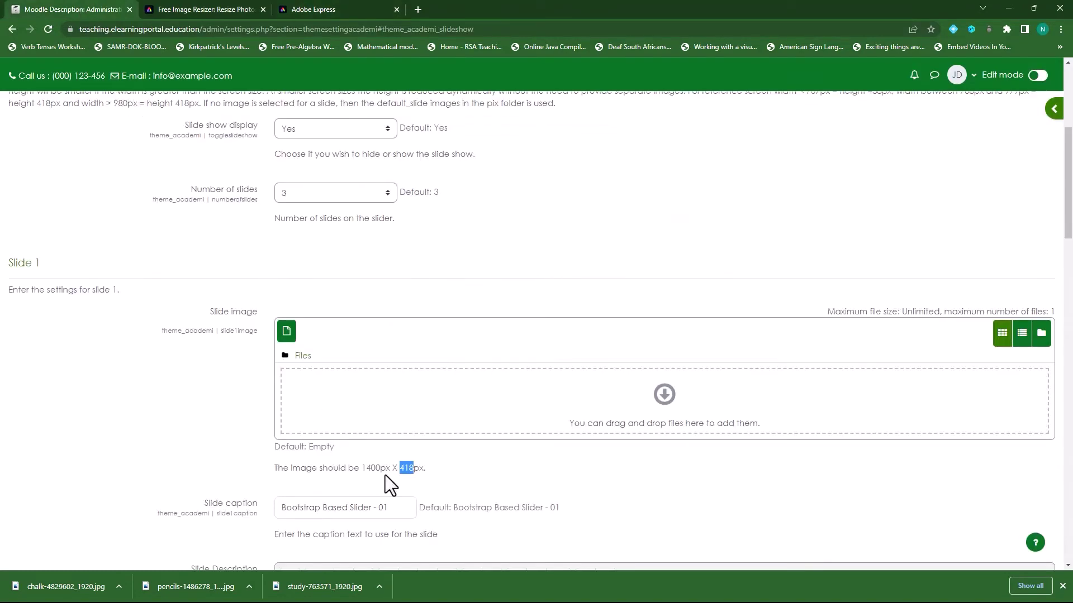
left_click(319, 6)
left_click_drag(675, 223, 654, 223)
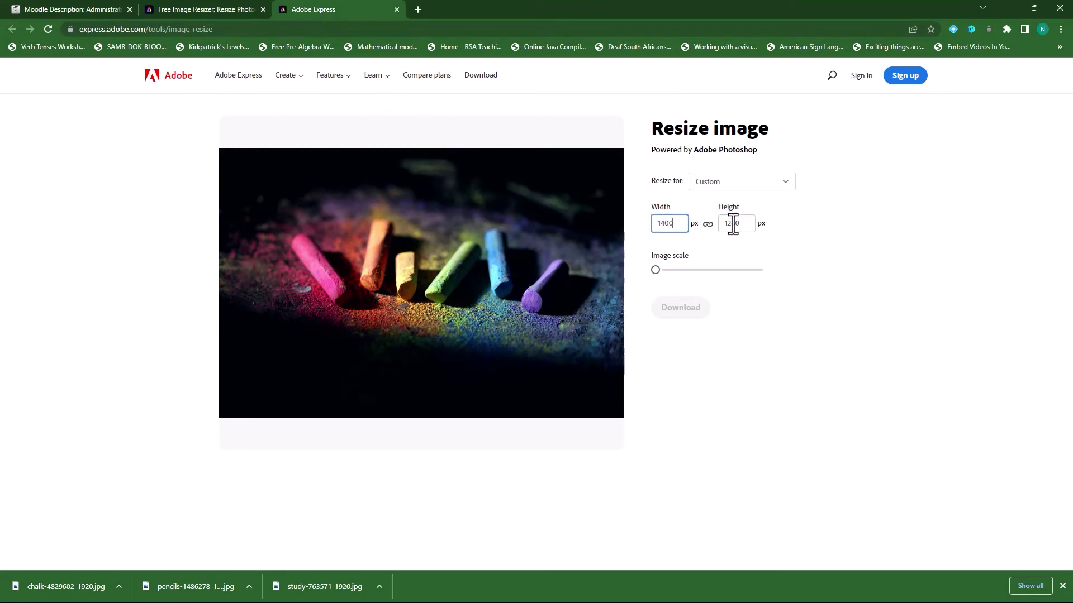
- Try a height of 418 px for the chalk image and restore its width to 1400 px
left_click_drag(728, 221, 746, 223)
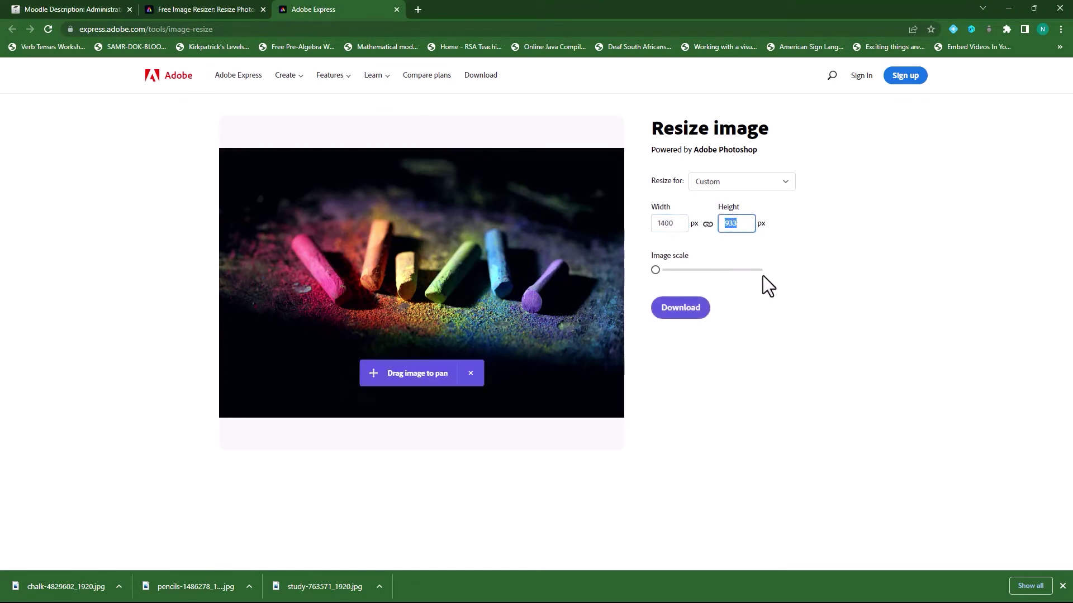
type("418")
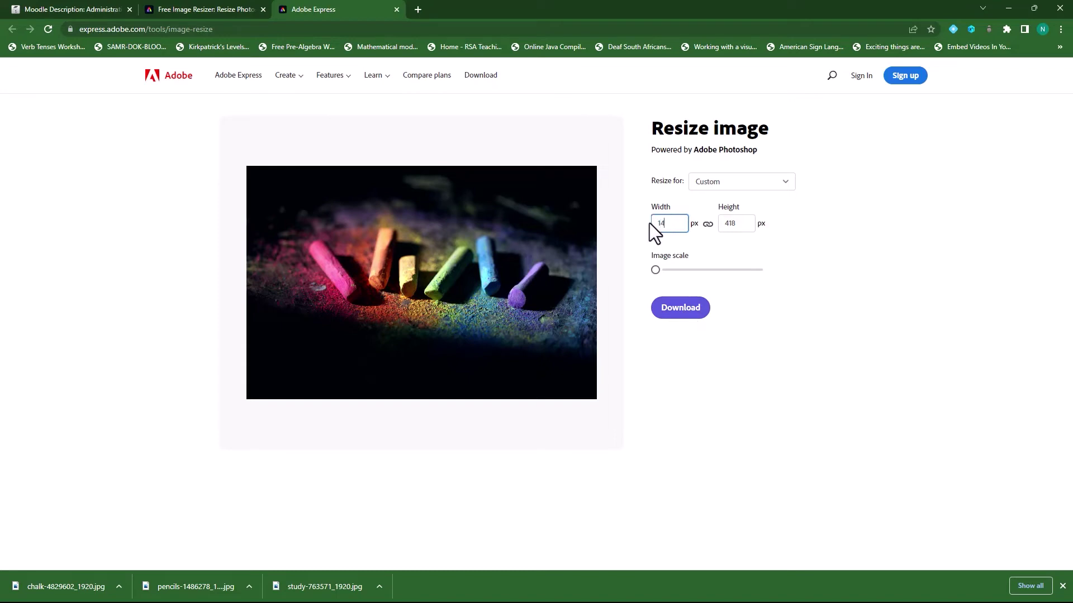
type("00")
left_click(853, 358)
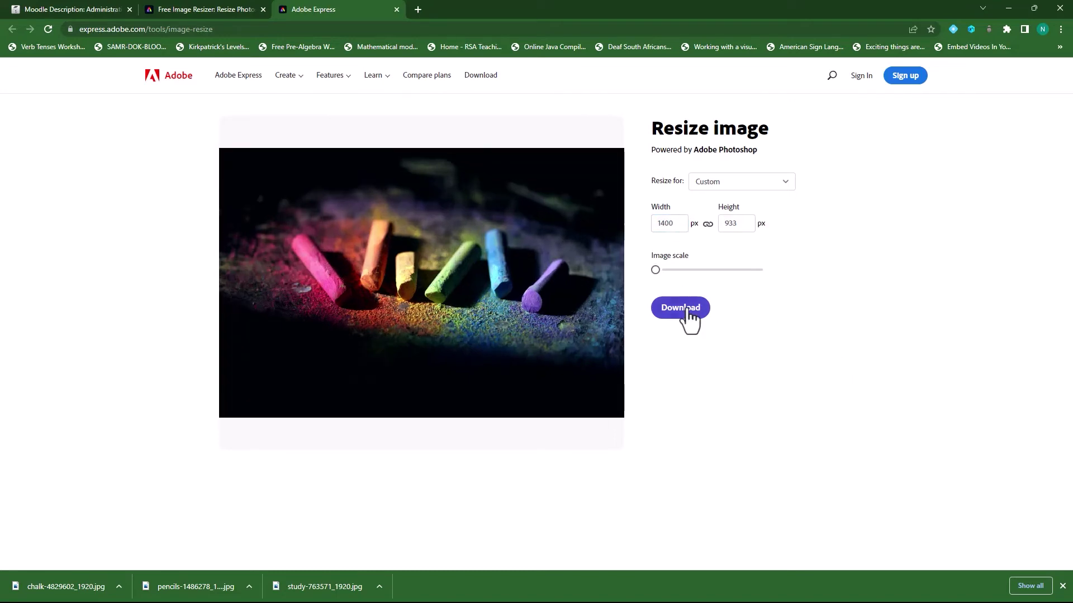
- Download the resized chalk image, open My project.jpg to inspect it, and close the image viewer
left_click(681, 310)
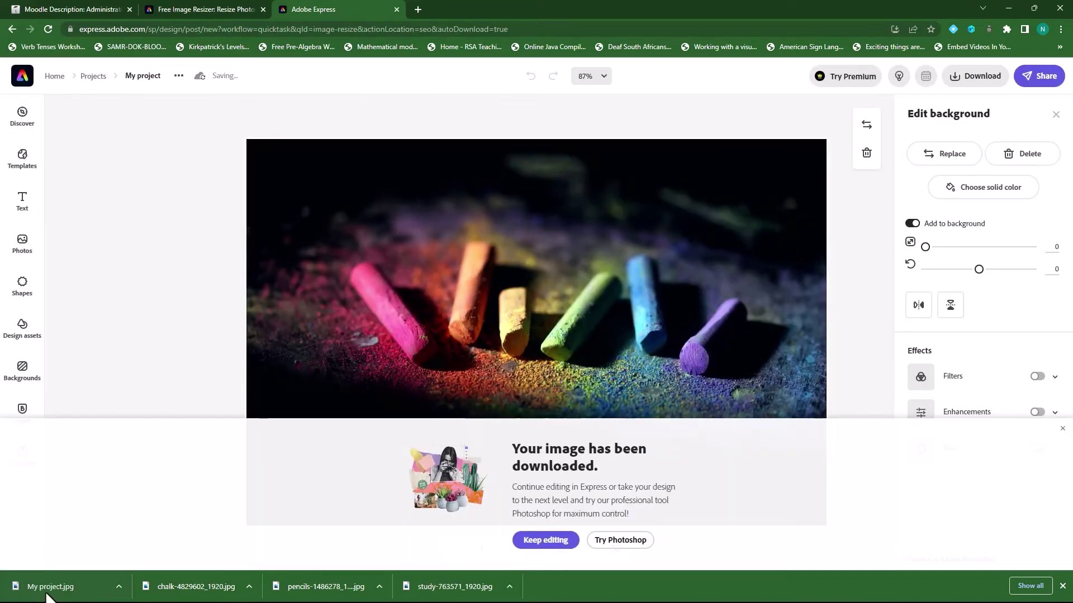
left_click(49, 588)
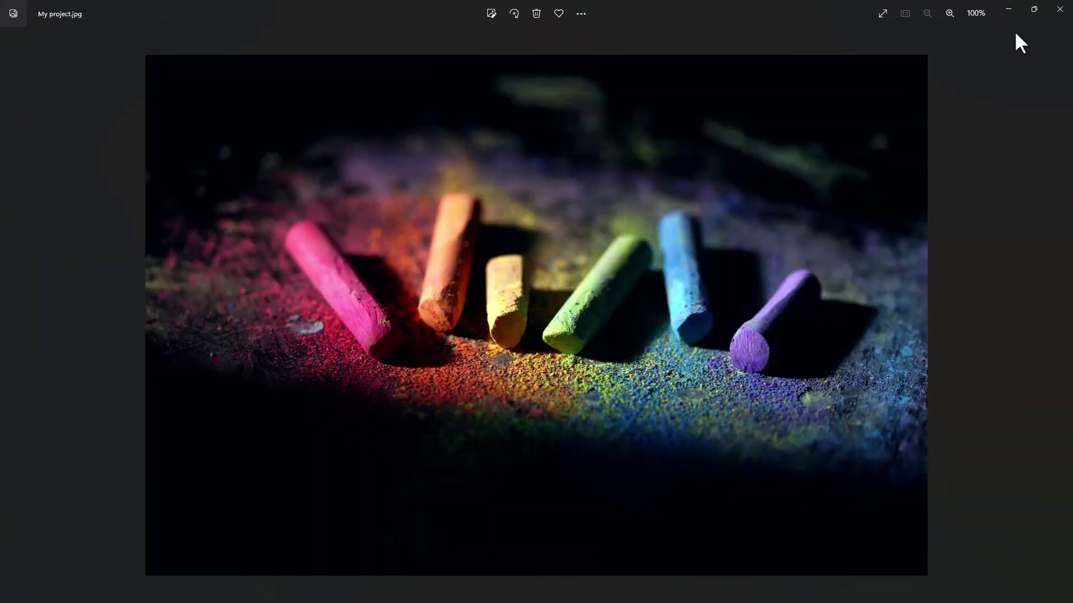
left_click(1060, 9)
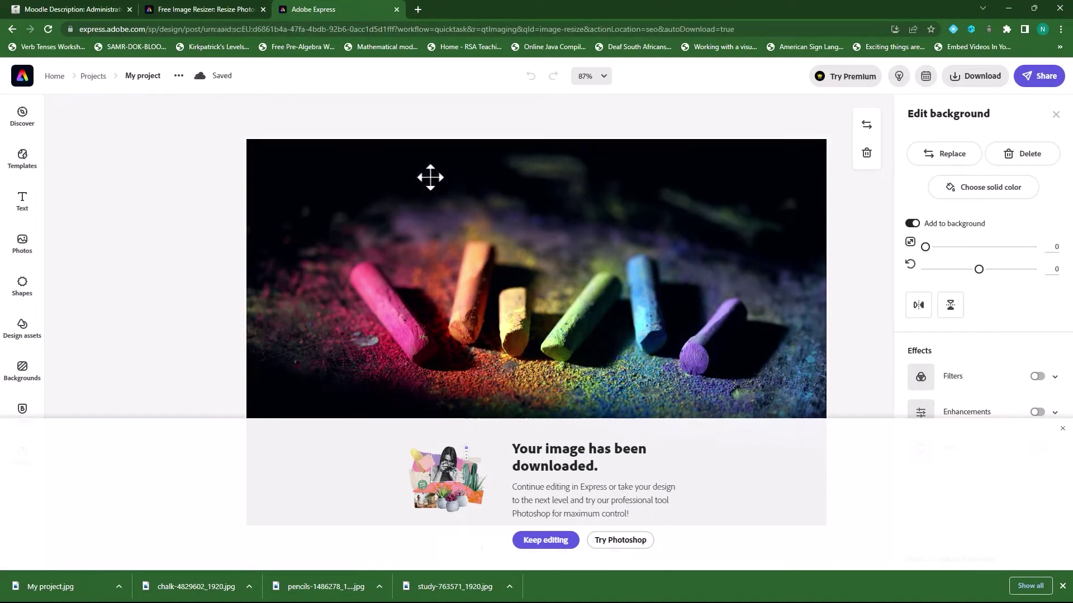
- Start a new resize from the Adobe resizer page, upload the downloaded pencils photo, and choose the Custom size option
left_click(202, 7)
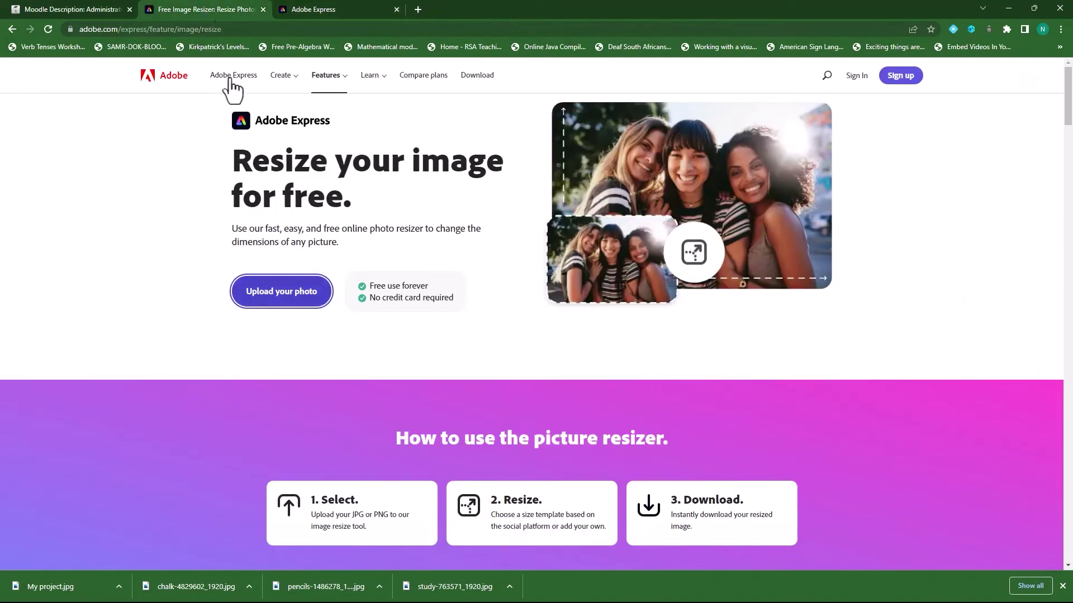
left_click(306, 309)
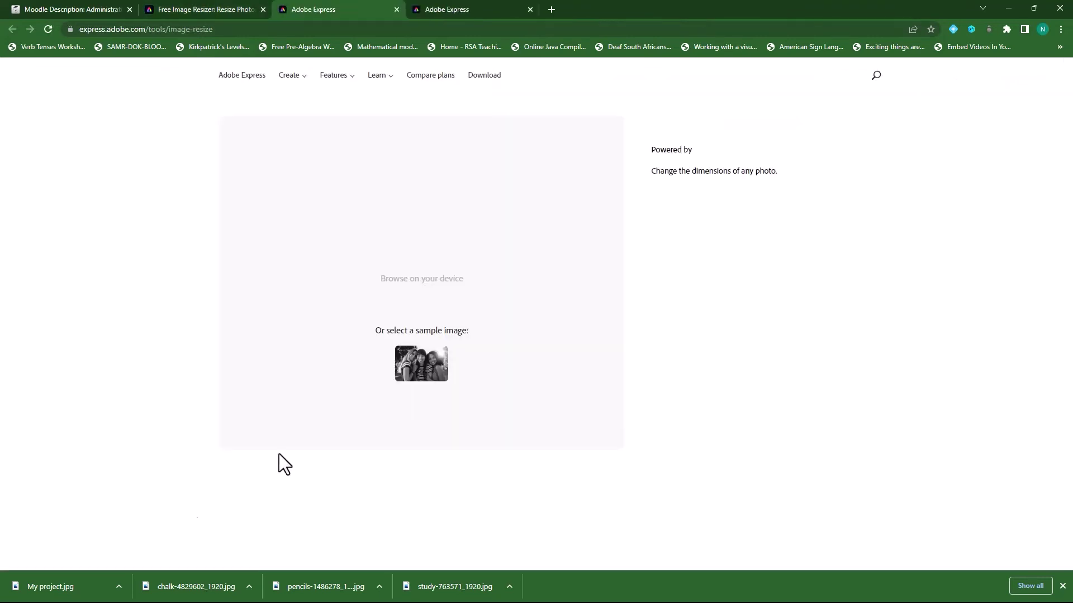
left_click_drag(309, 596, 381, 246)
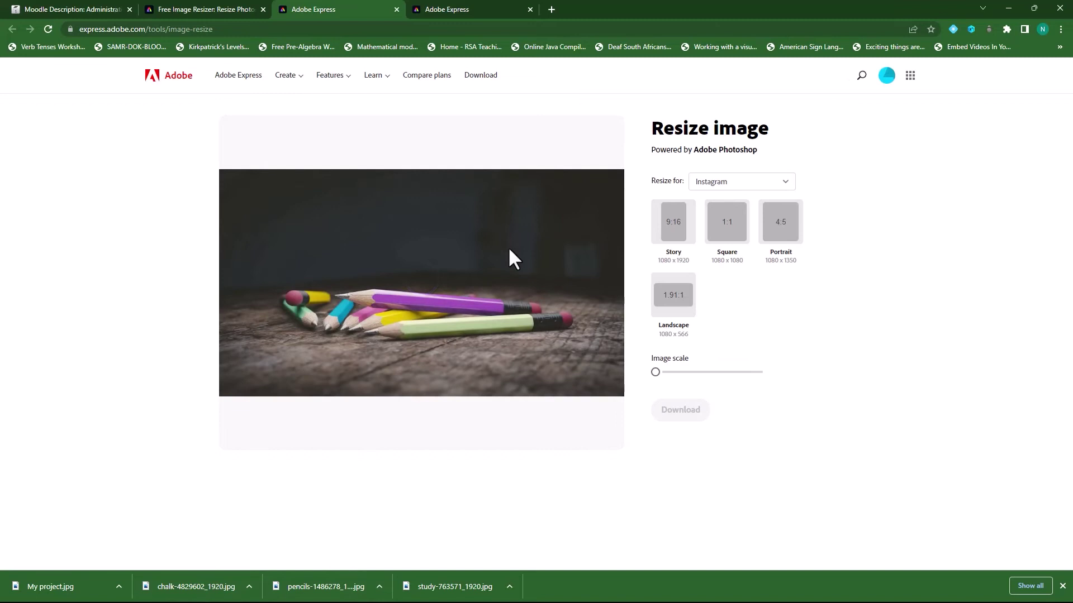
left_click(757, 183)
left_click(726, 353)
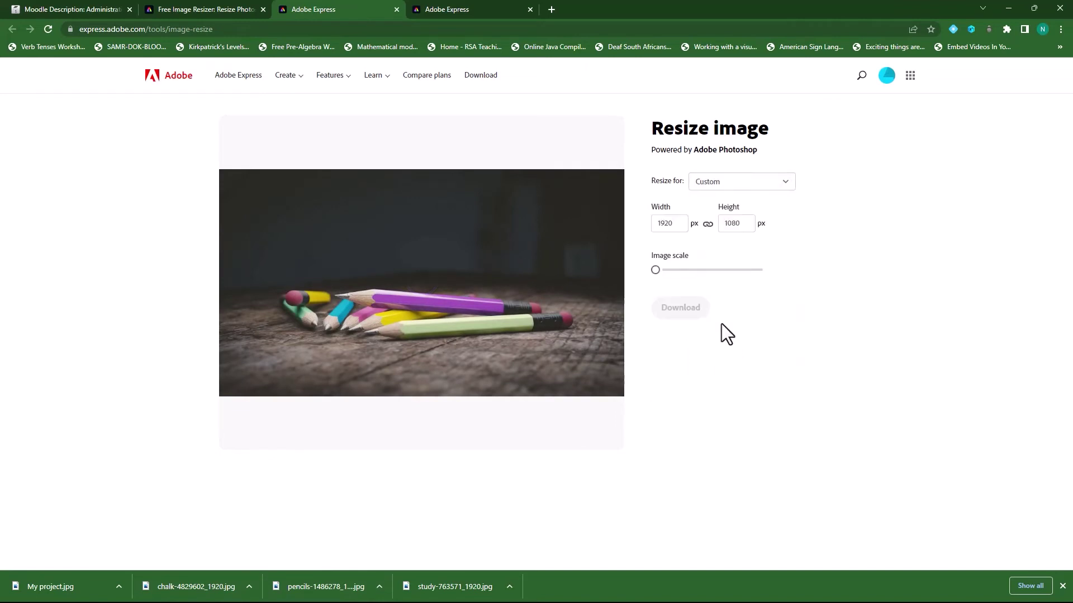
- Set the pencils image's width to 1400 px and download the resized image
left_click(678, 224)
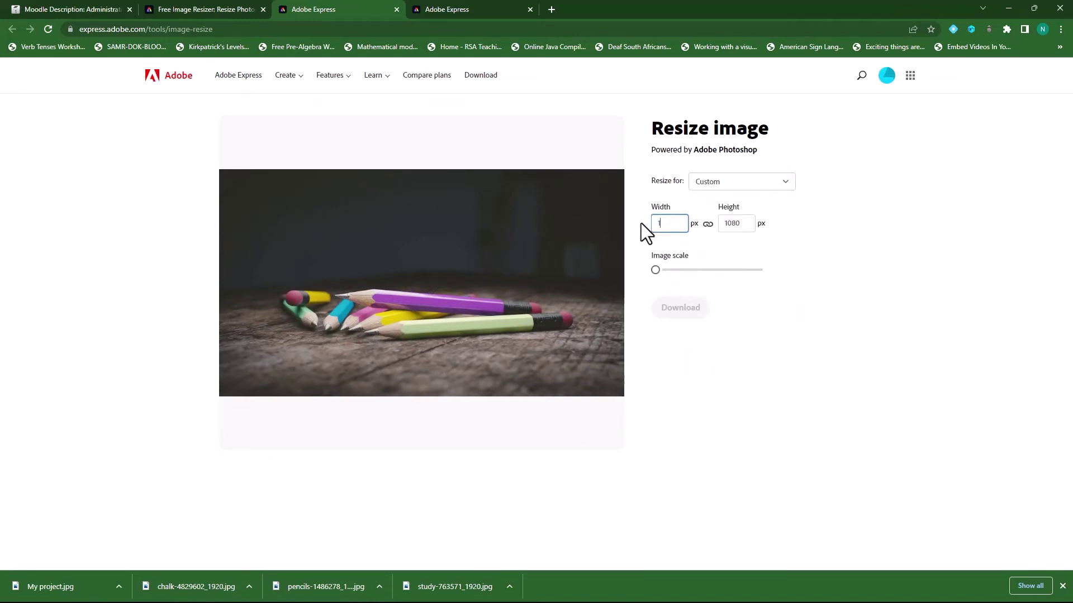
type("1400")
left_click(779, 350)
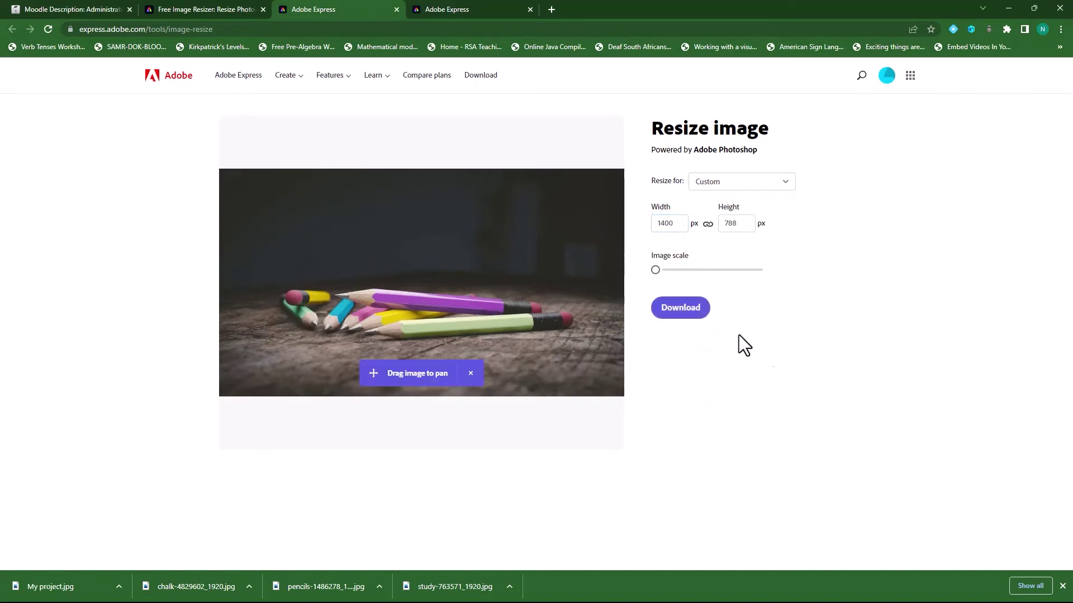
left_click(681, 313)
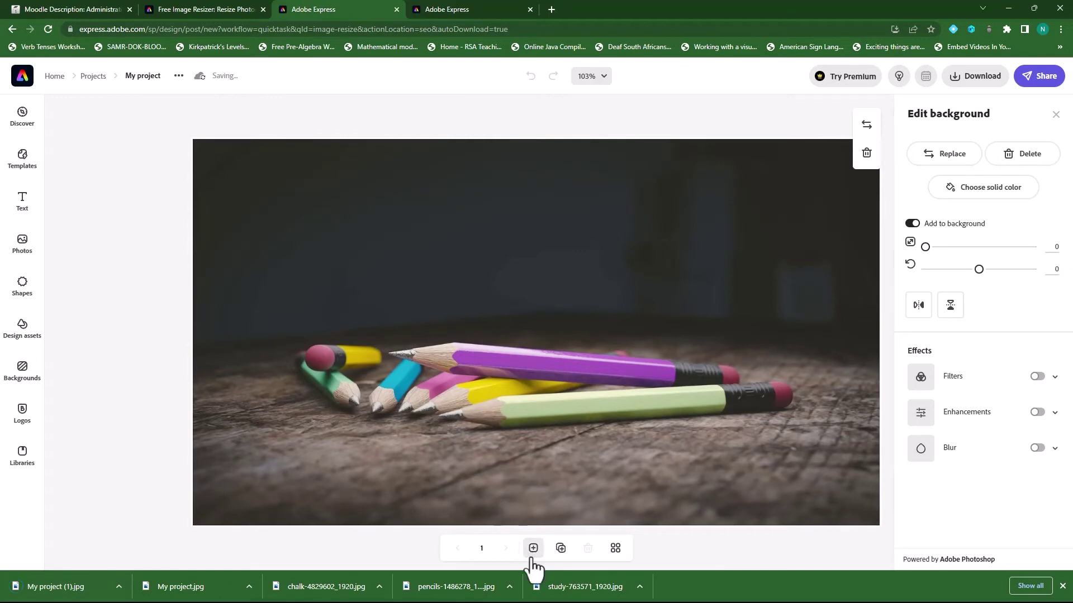
- Start another resize from the Adobe resizer page, upload study-763571_1920.jpg, and choose the Custom size option
left_click(214, 13)
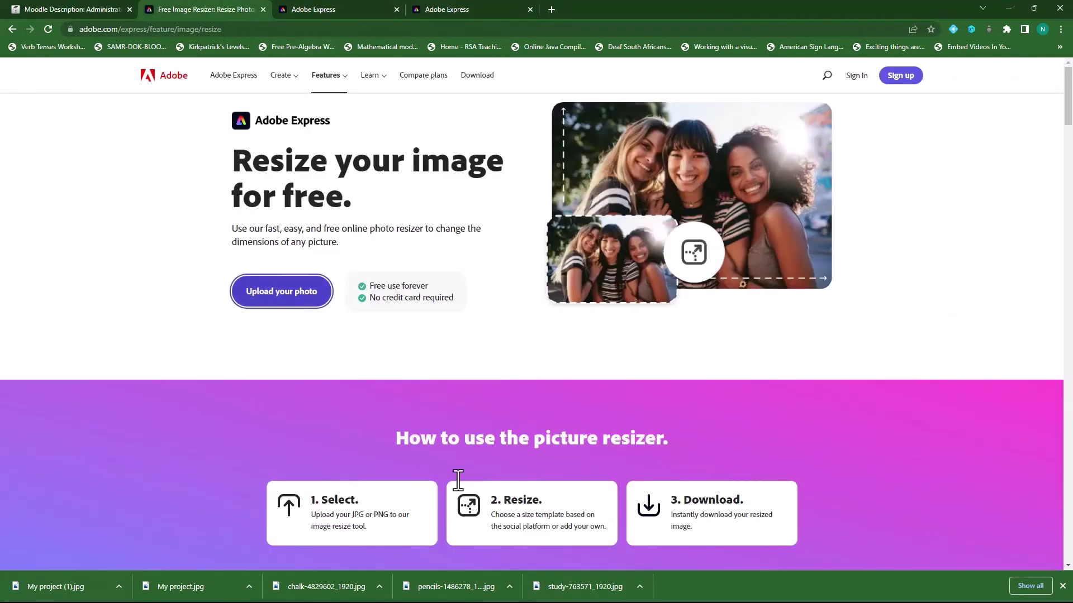
left_click_drag(592, 595, 272, 294)
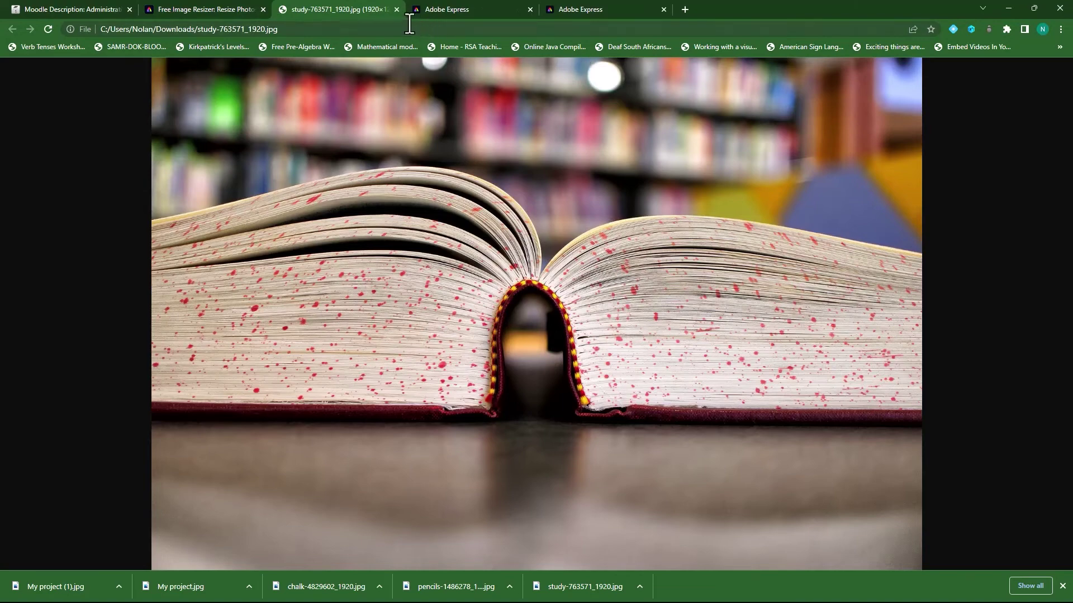
left_click(397, 9)
left_click(313, 300)
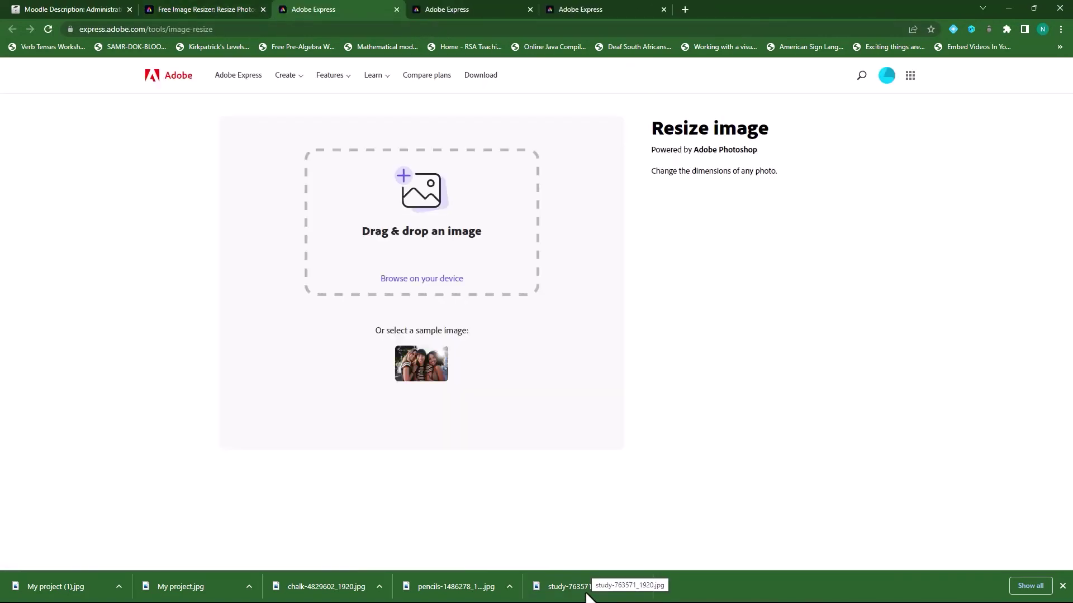
left_click_drag(587, 597, 475, 232)
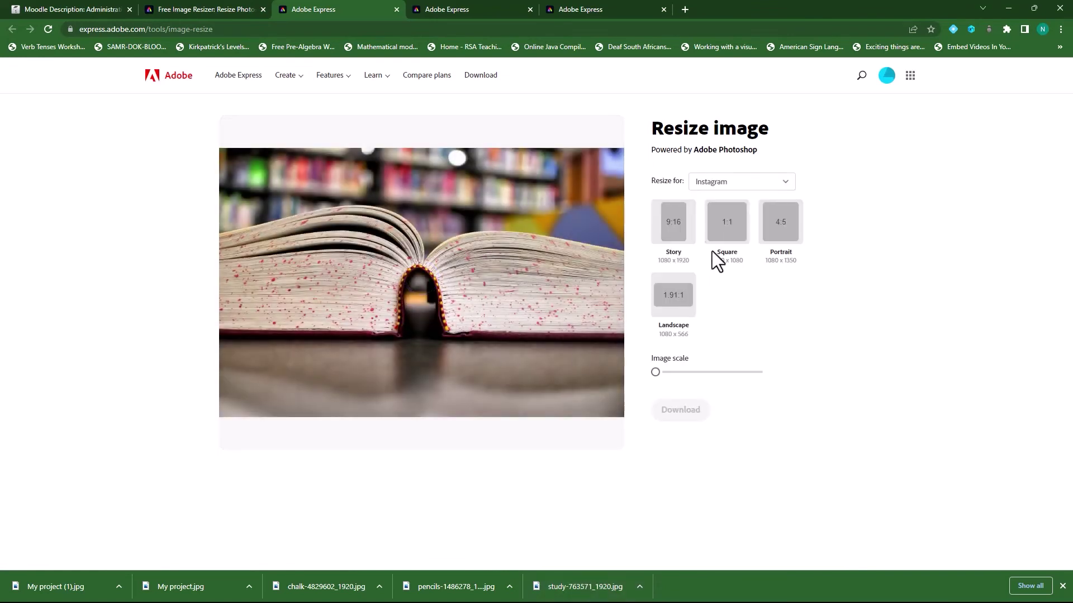
left_click(730, 191)
left_click(728, 358)
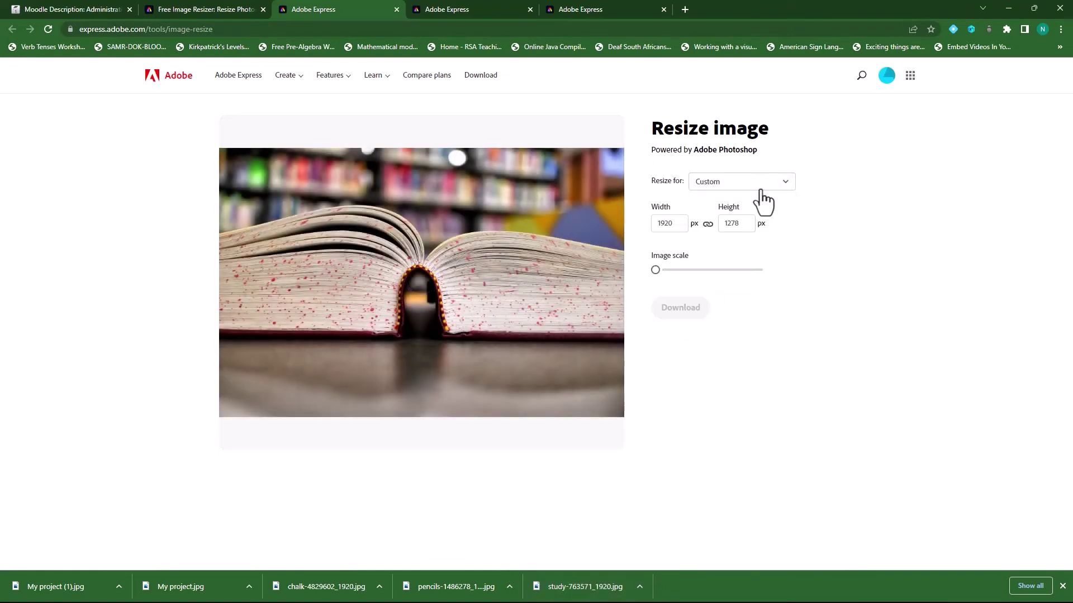
- Set the open book image's width to 1400 px
left_click_drag(678, 223, 640, 219)
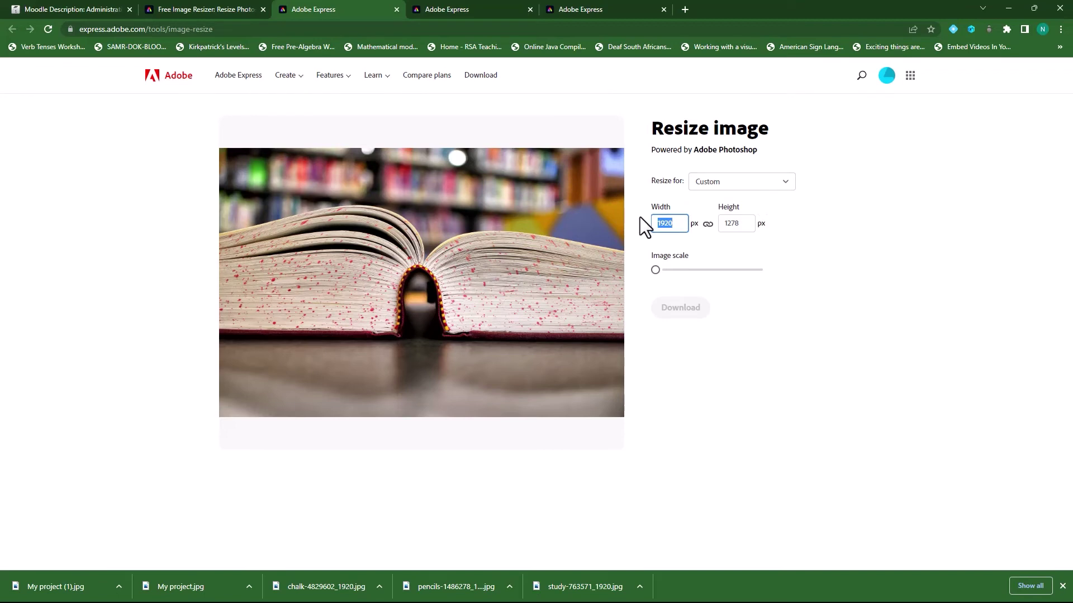
type("1400")
left_click(851, 393)
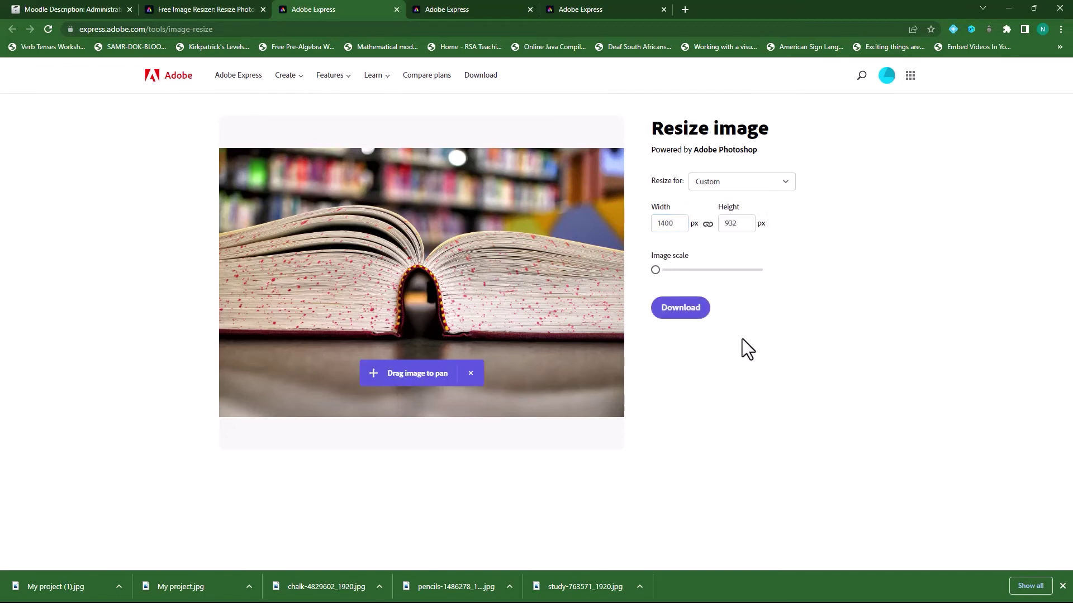
- Download the resized open book image and close all the Adobe pages to return to the Moodle slide show settings
left_click(683, 309)
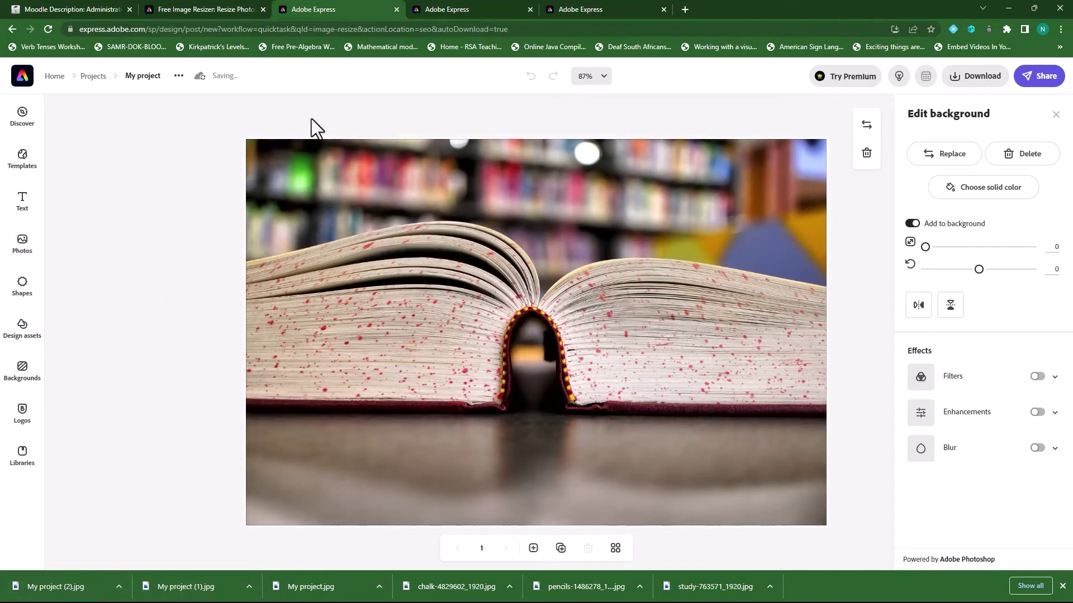
left_click(664, 9)
left_click(530, 9)
left_click(396, 9)
left_click(263, 9)
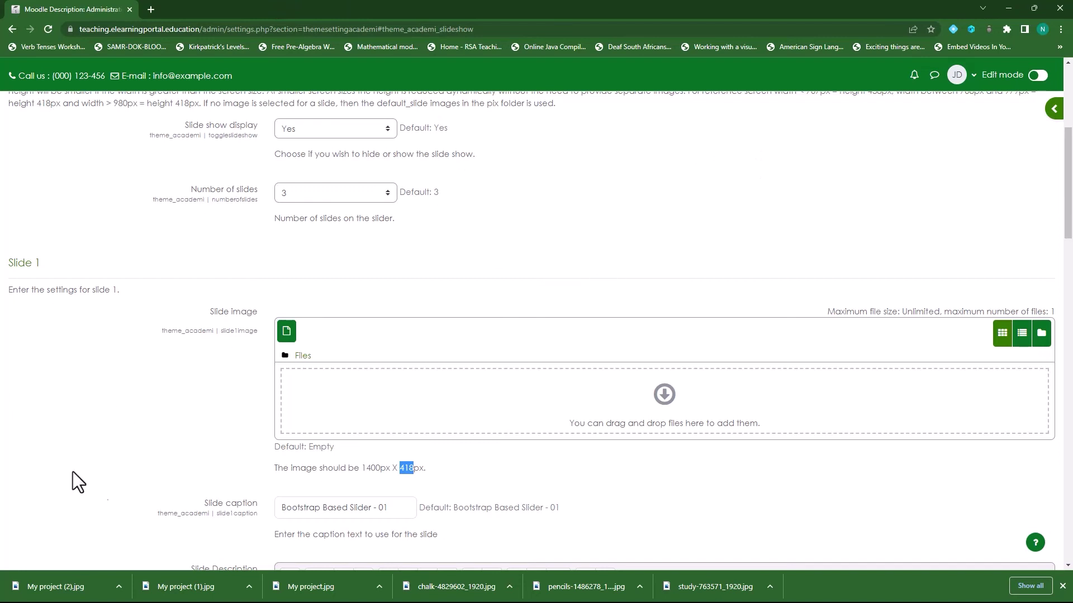
- Add My project.jpg, My project (1).jpg and My project (2).jpg as the slide images of slides 1, 2 and 3 respectively
scroll(345, 408, "down", 2)
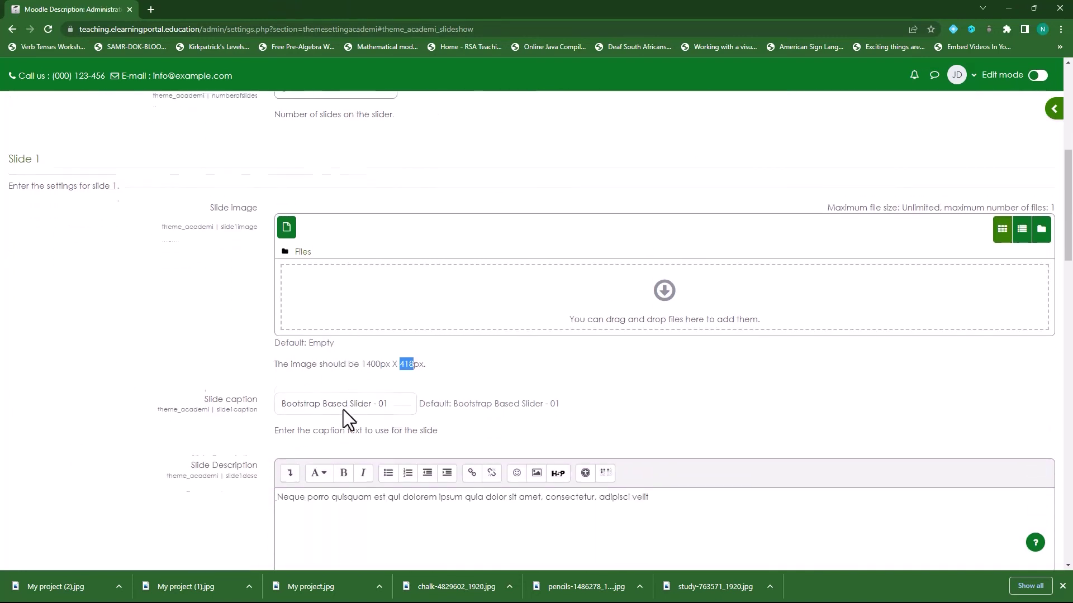
left_click_drag(306, 588, 344, 308)
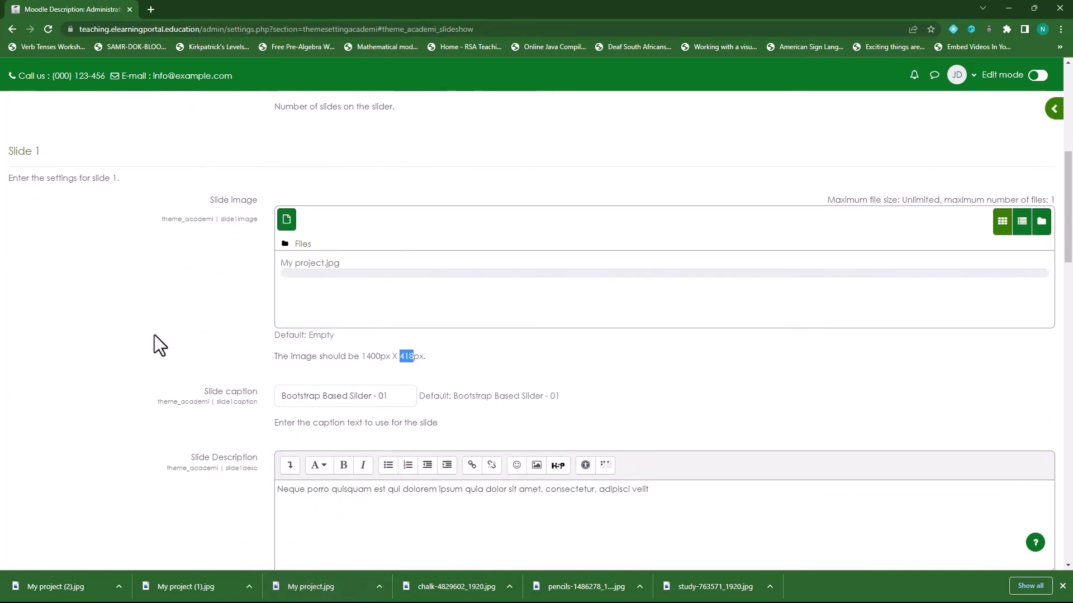
scroll(154, 334, "down", 3)
scroll(155, 334, "down", 5)
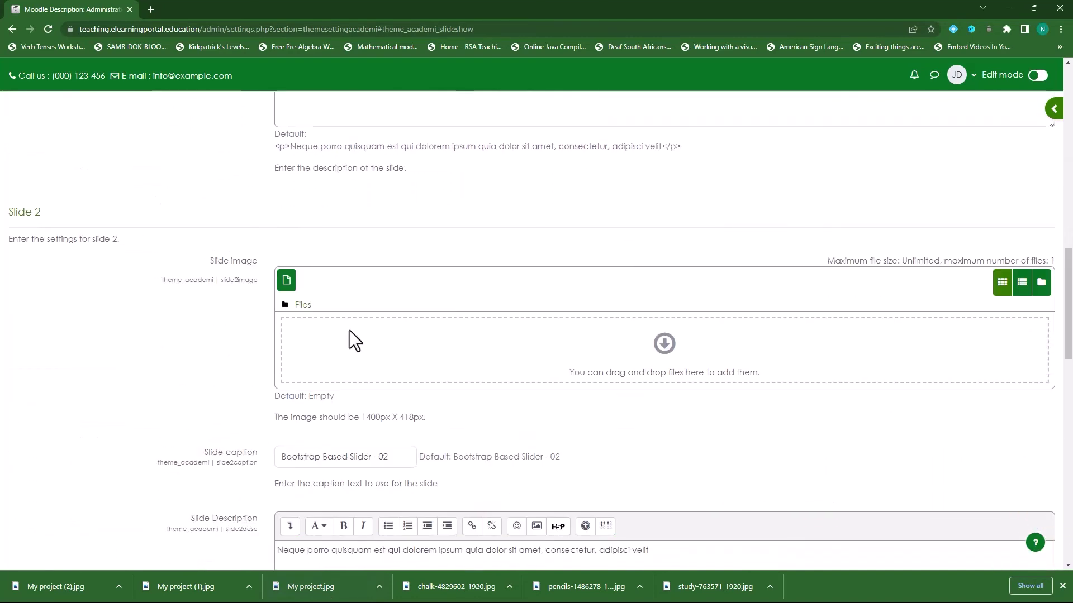
left_click_drag(205, 591, 355, 351)
scroll(152, 393, "down", 9)
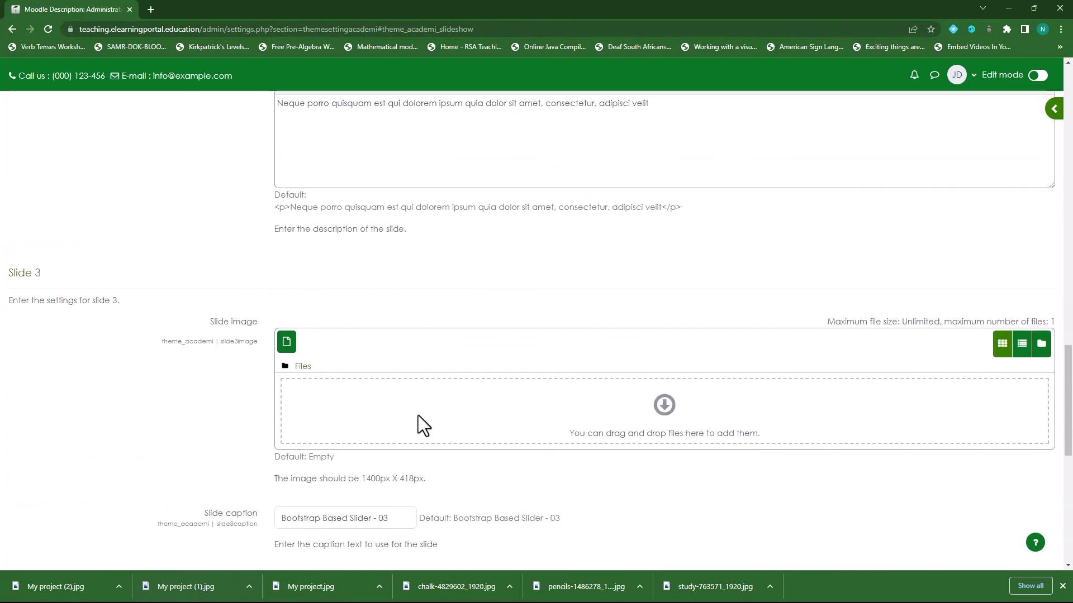
left_click_drag(73, 569, 346, 421)
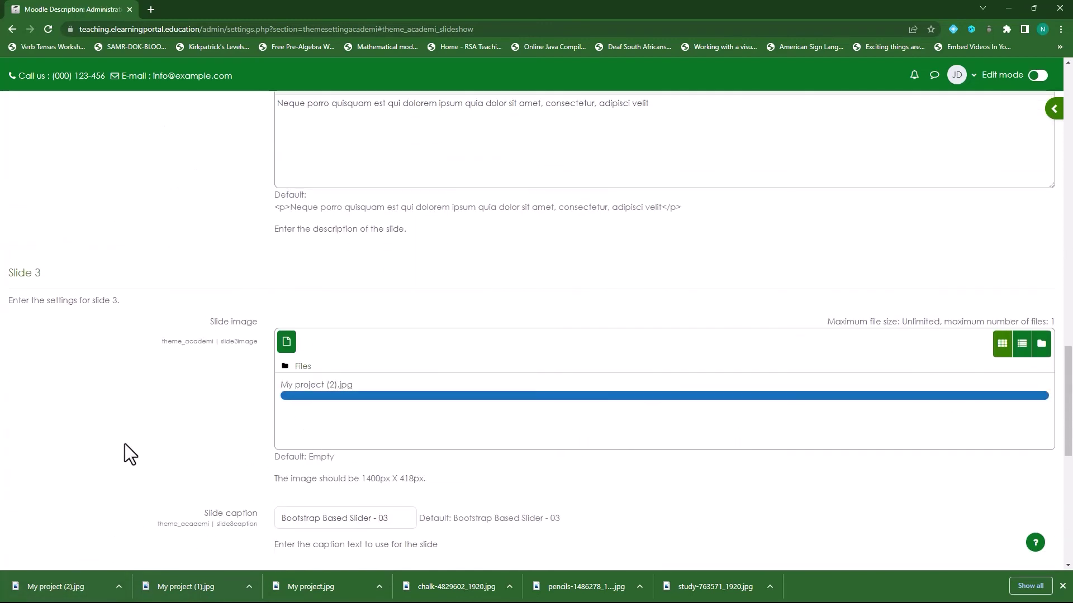
scroll(125, 444, "up", 20)
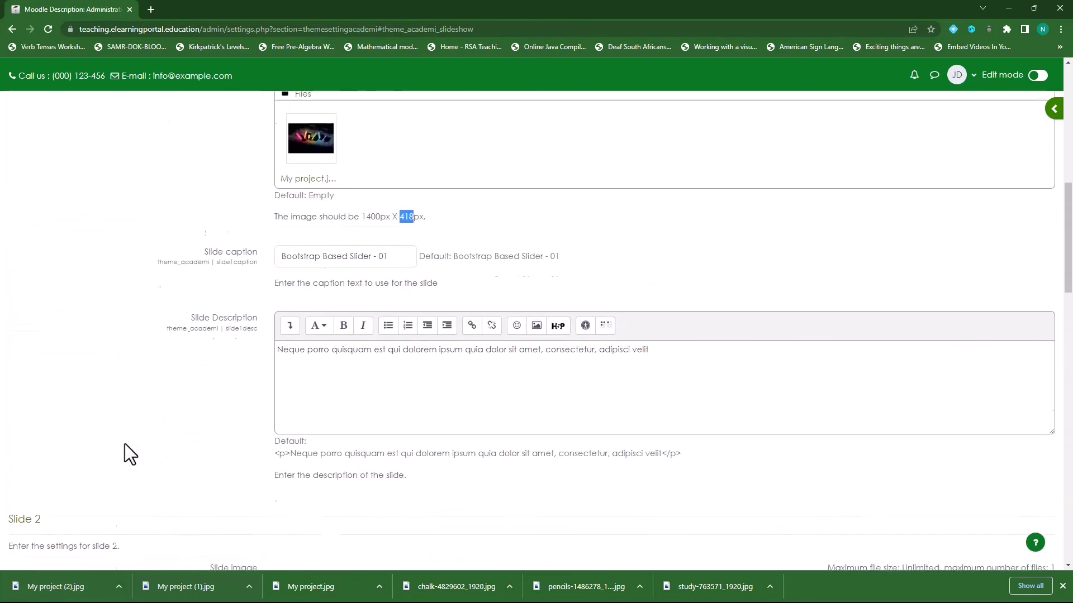
scroll(193, 458, "down", 8)
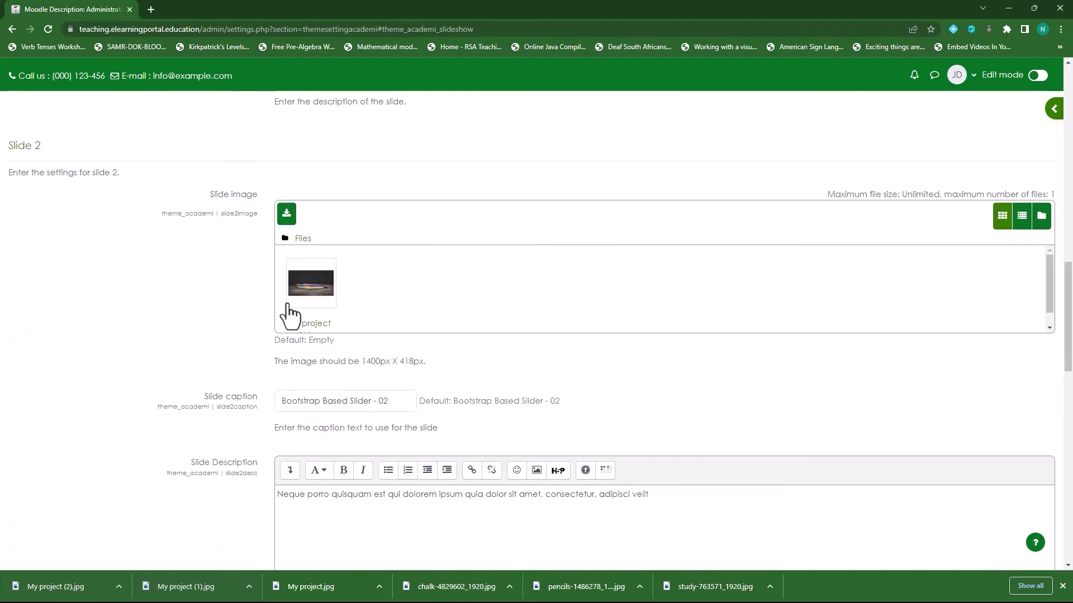
scroll(161, 410, "down", 8)
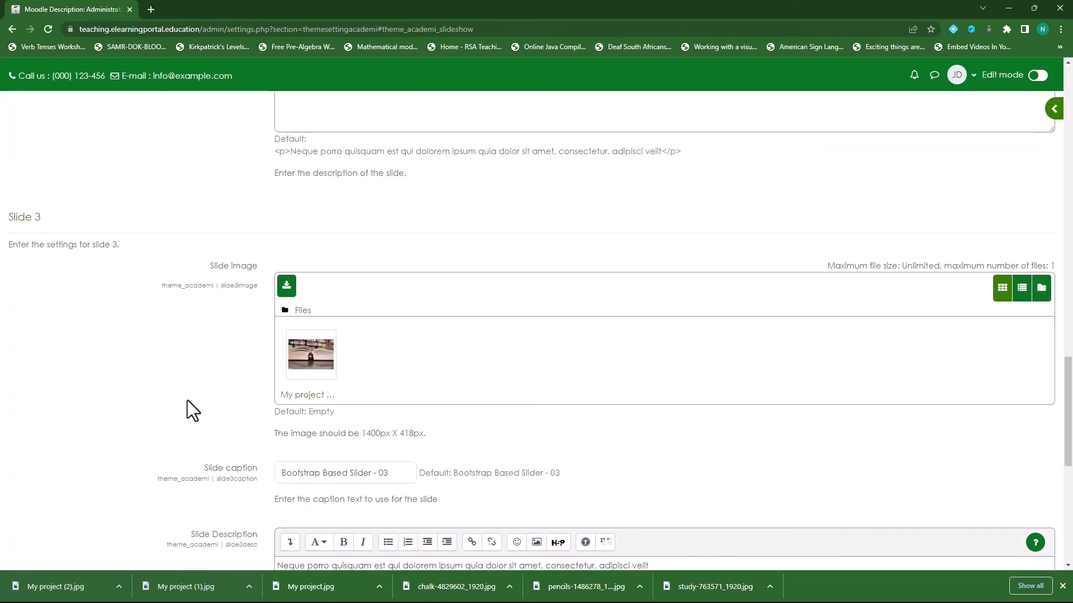
- Set slide 1's caption to "ELearningPortal" and its description to "Accessible Online Learning"
scroll(198, 396, "up", 16)
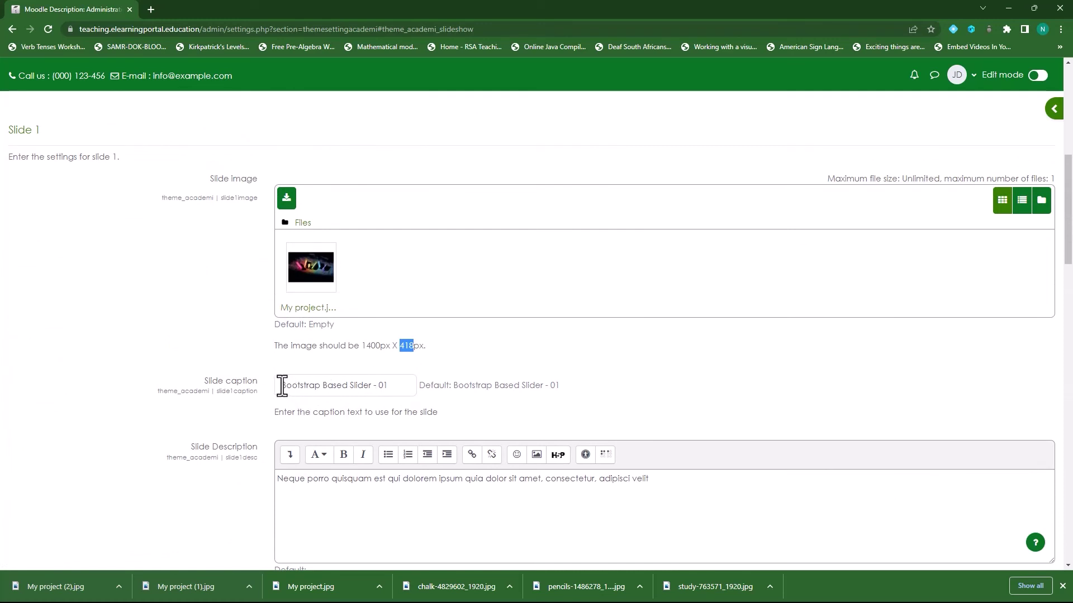
left_click_drag(282, 385, 397, 385)
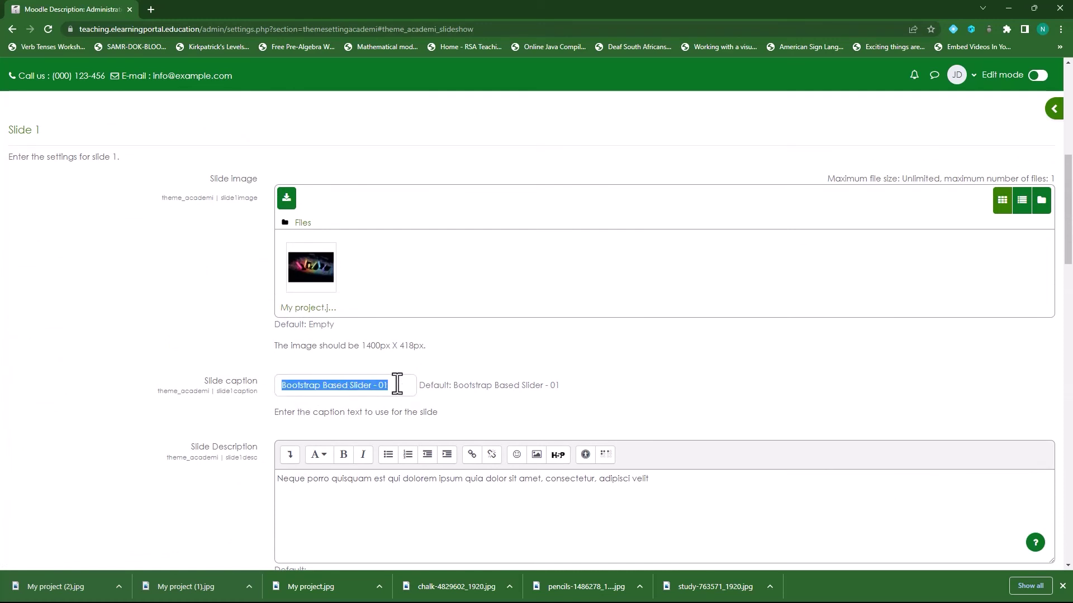
type("ELearningPortal")
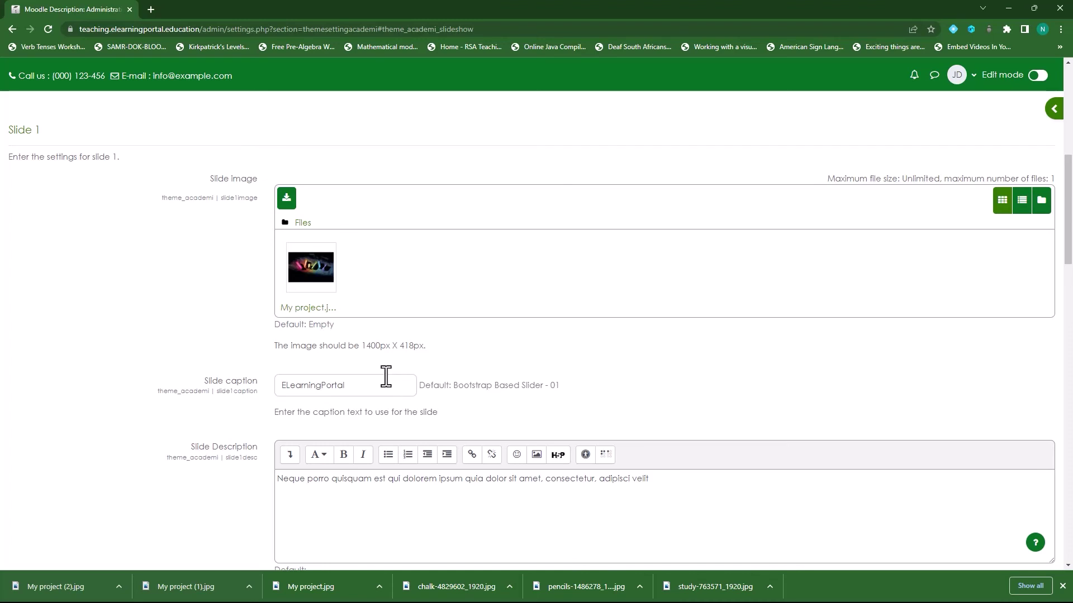
scroll(385, 377, "down", 7)
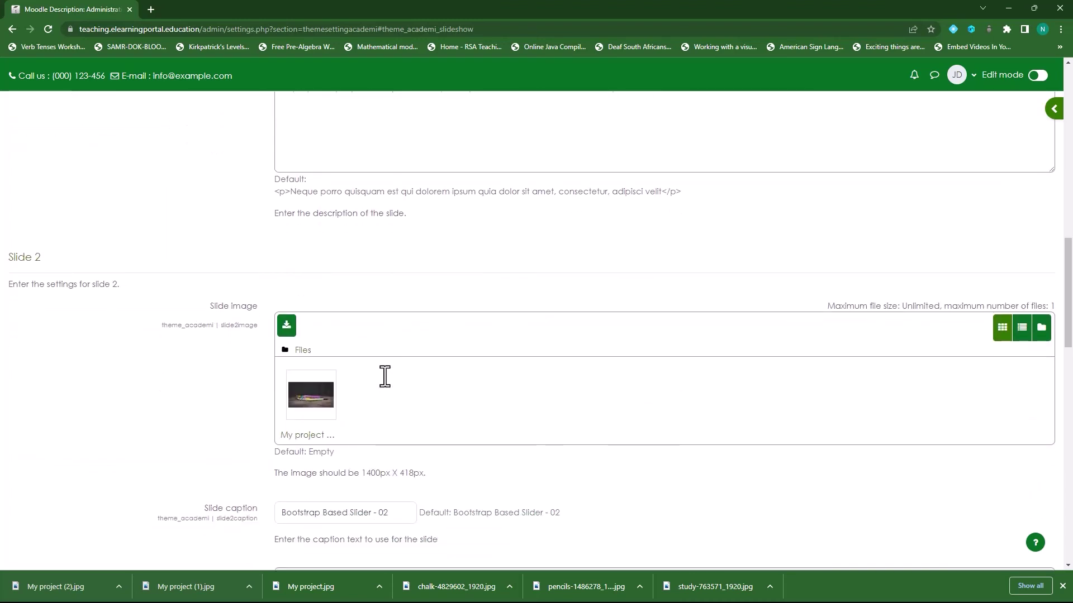
scroll(366, 304, "up", 5)
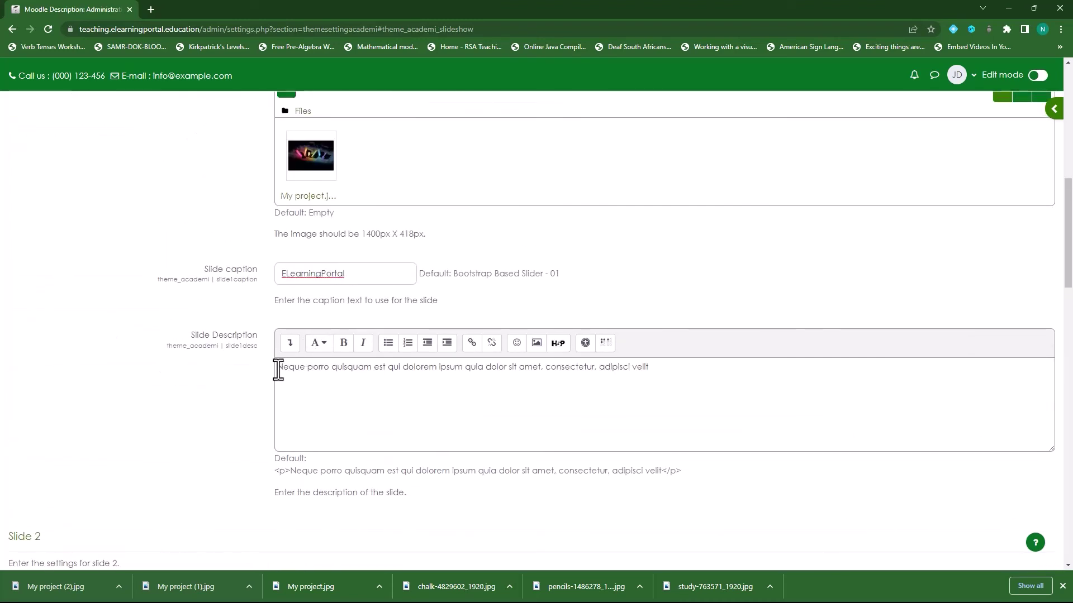
left_click_drag(278, 368, 726, 381)
type("Acce")
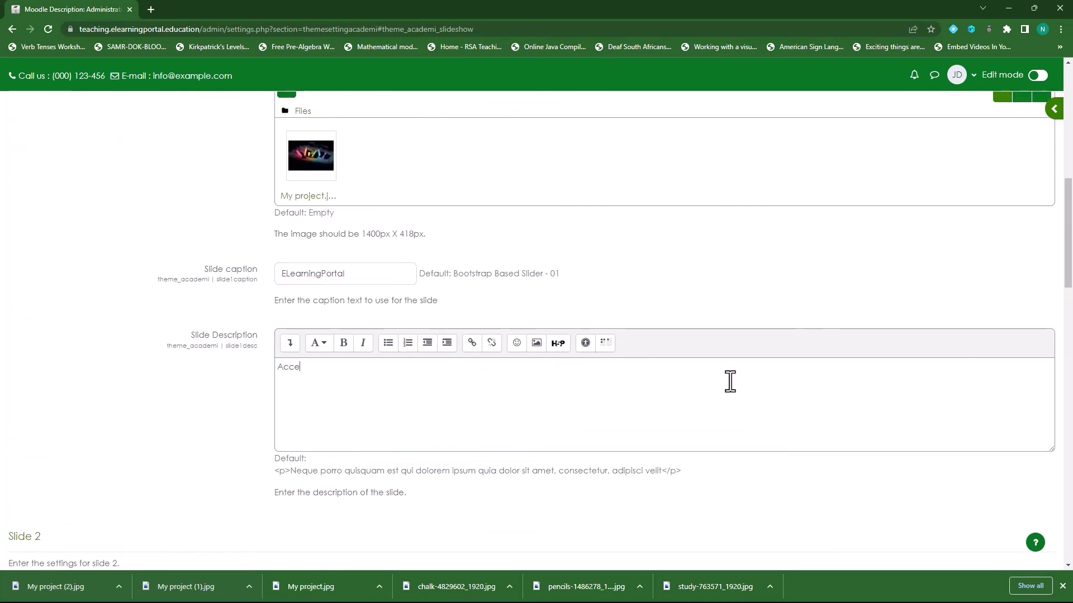
type("ssible Online Learning")
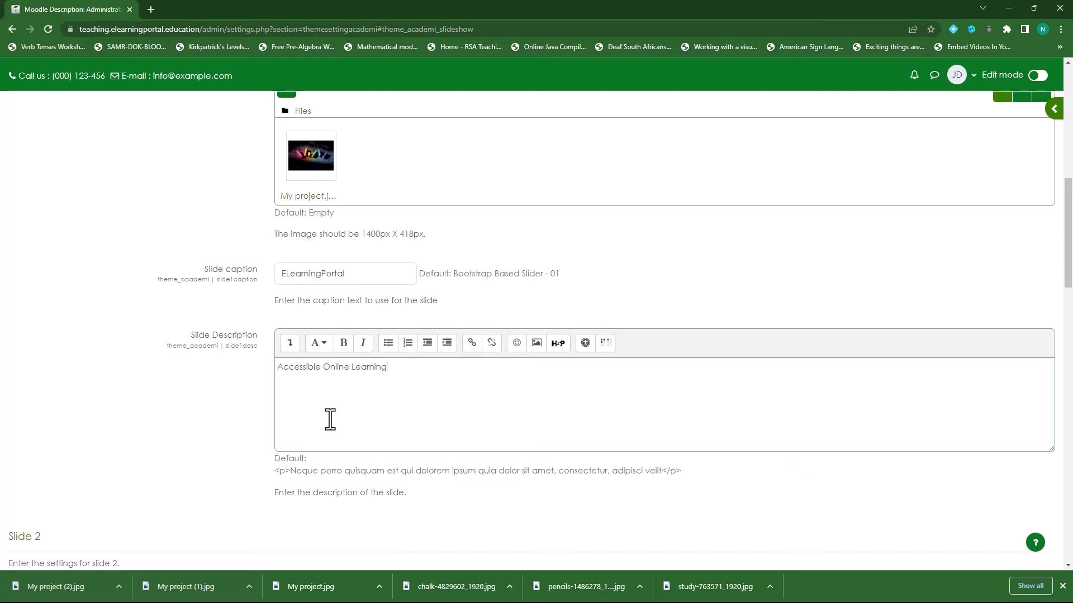
- Set slide 2's caption to "Online Courses" and its description to "Accessible Online Courses"
scroll(328, 419, "down", 6)
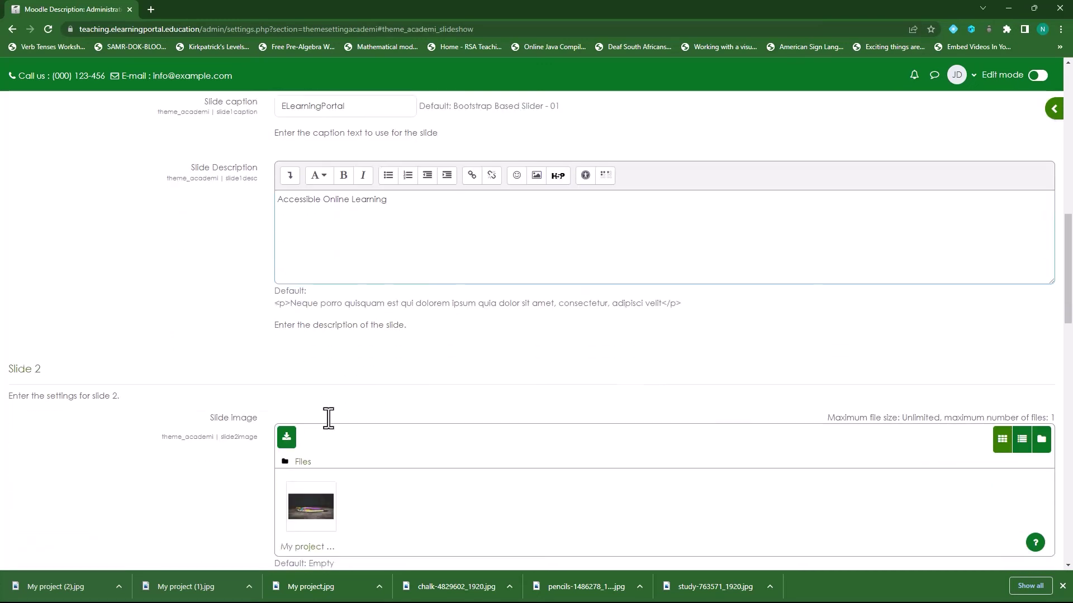
scroll(391, 450, "down", 2)
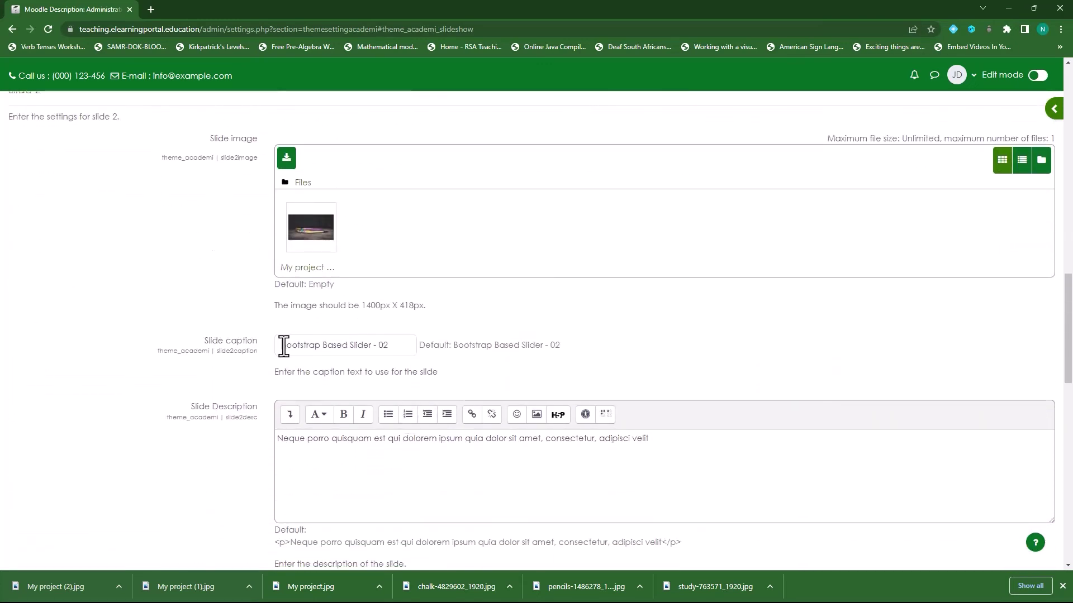
left_click_drag(283, 344, 438, 345)
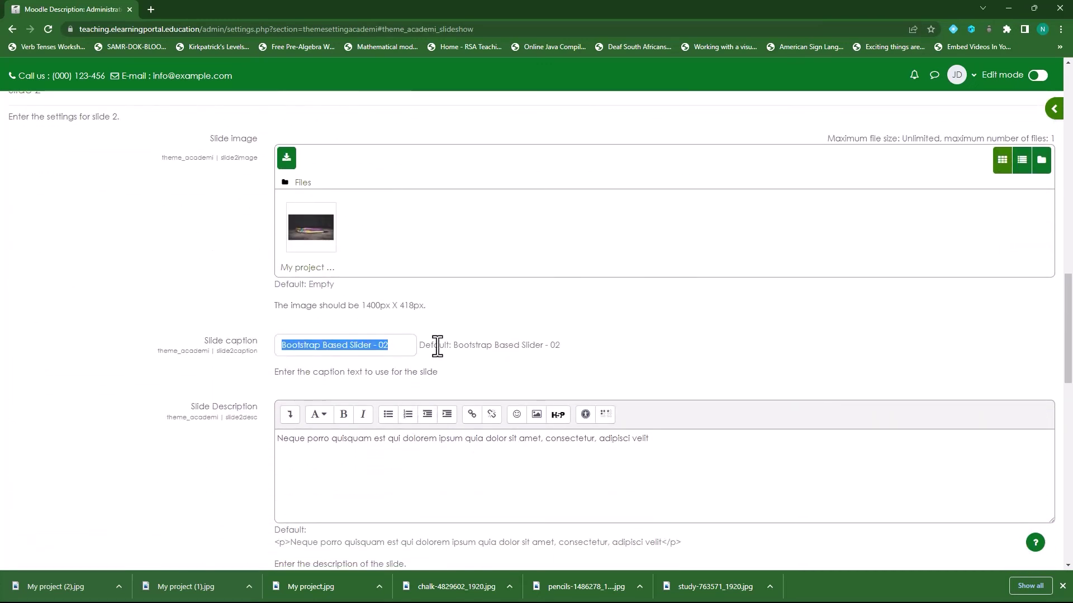
type("Online C")
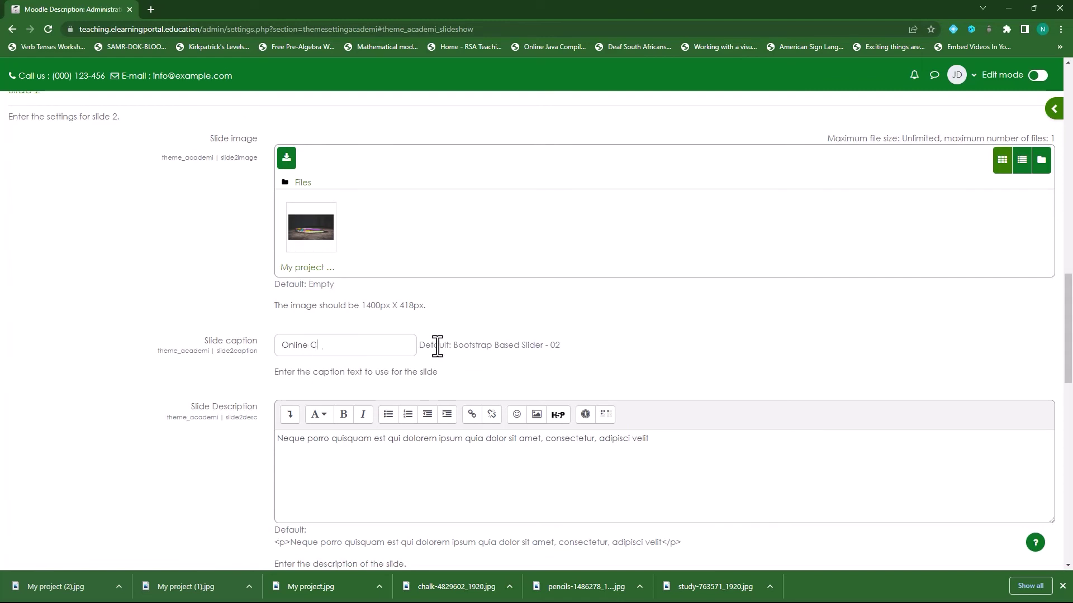
type("ourses")
scroll(483, 342, "down", 4)
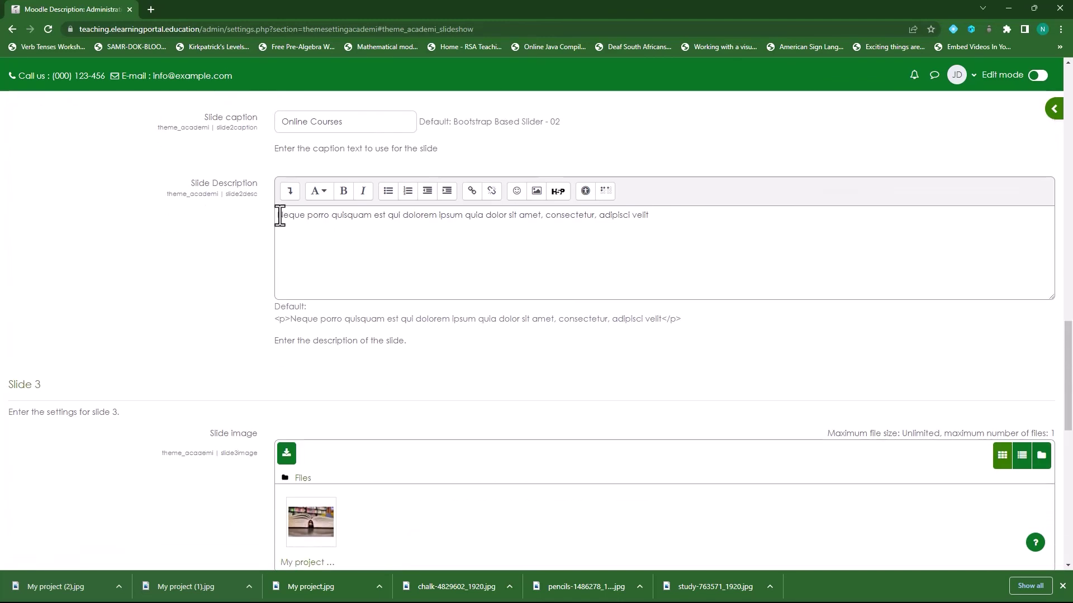
left_click_drag(279, 216, 722, 215)
type("Accessible Online Courses")
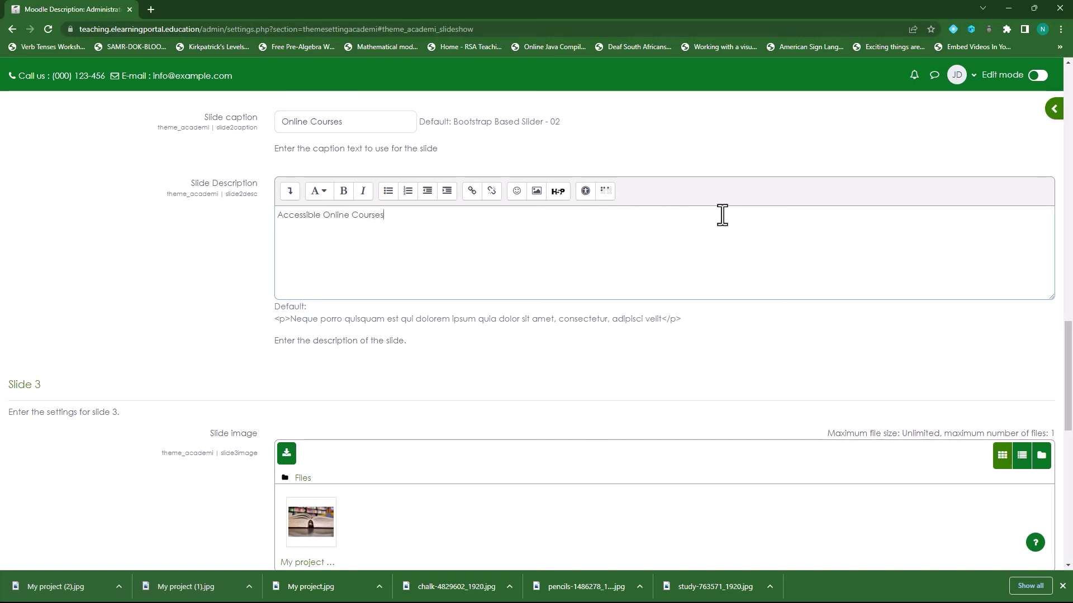
- Set both the caption and description of slide 3 to "Online Training" and save the slide show settings
scroll(735, 246, "down", 6)
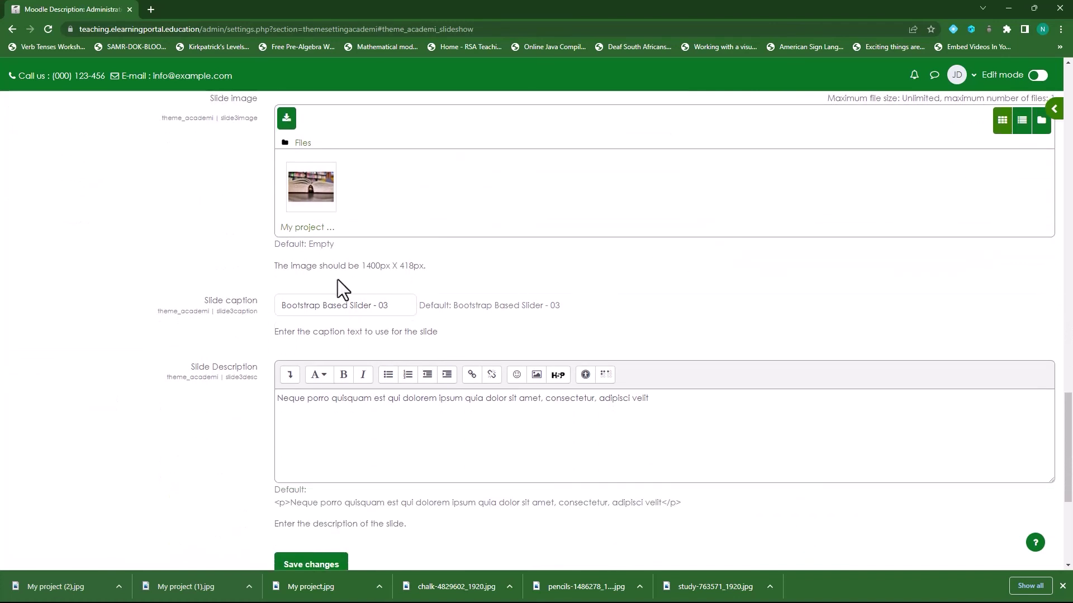
left_click_drag(283, 306, 410, 304)
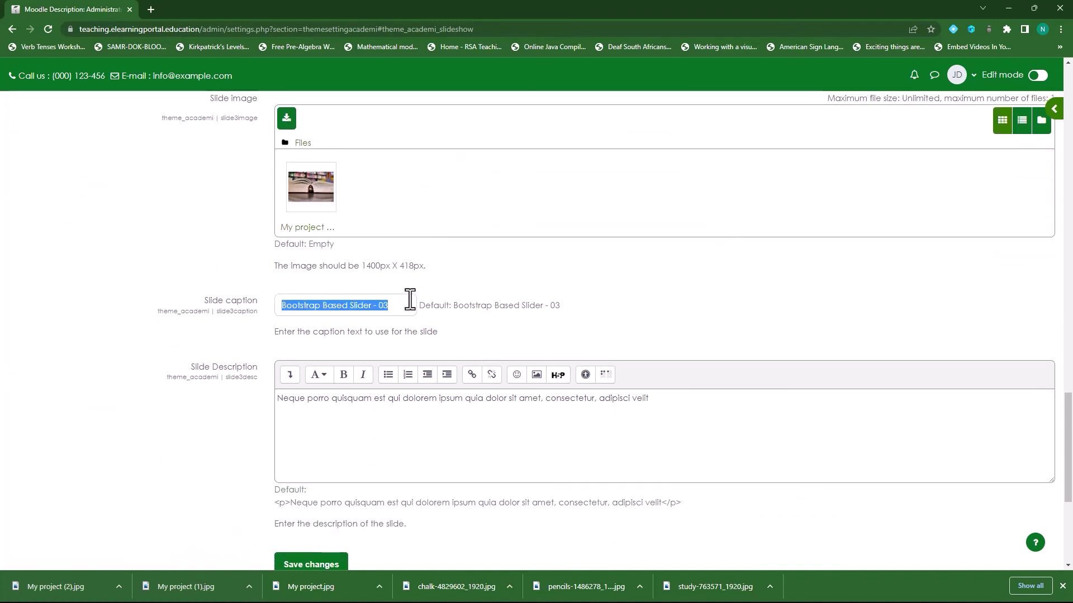
type("Online Training")
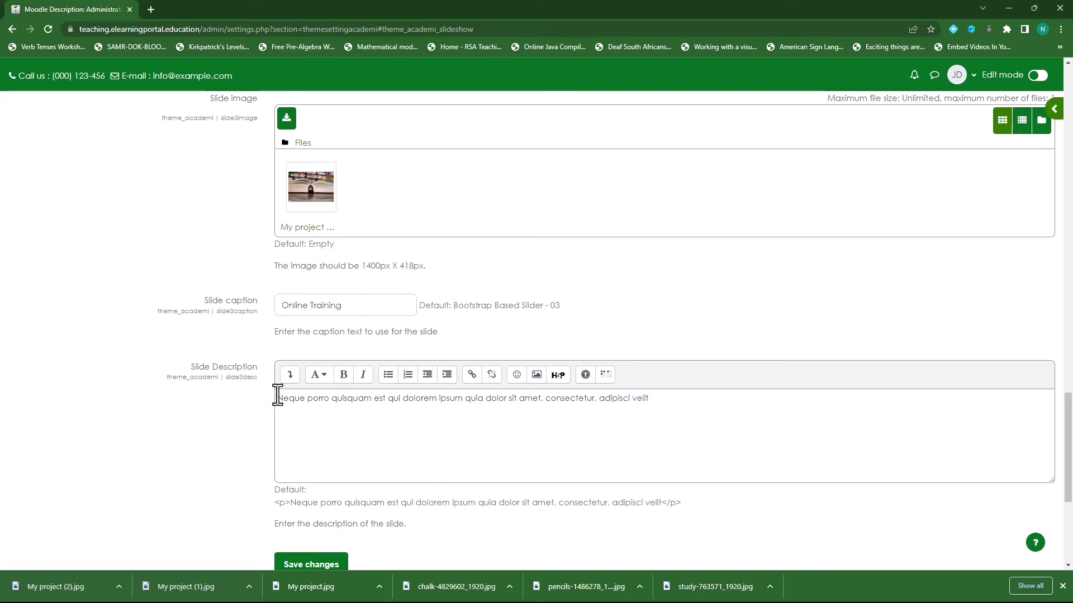
left_click_drag(278, 398, 692, 400)
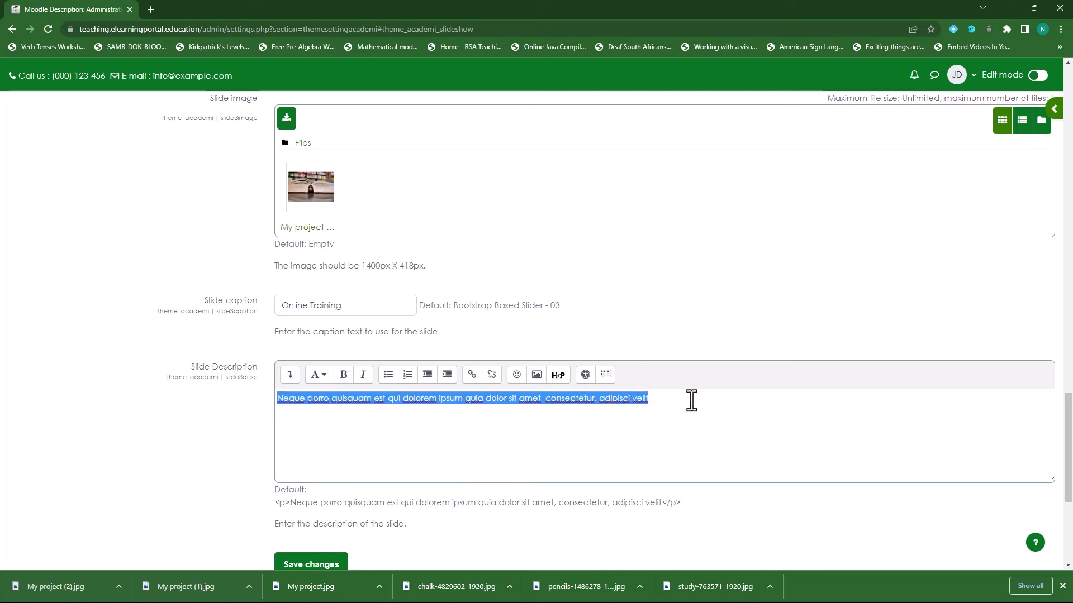
type("Online Training")
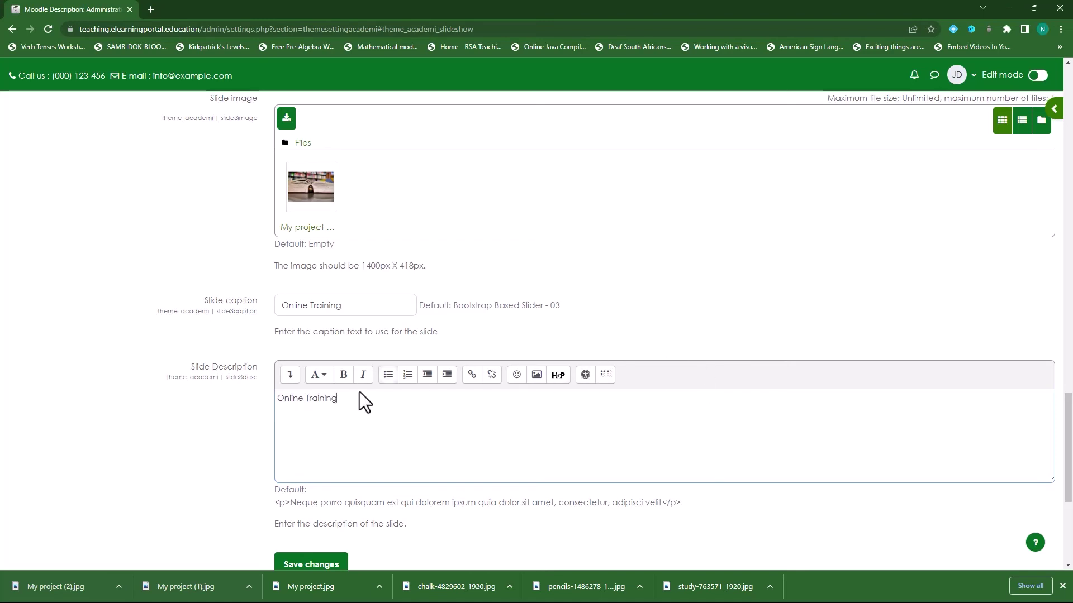
scroll(364, 400, "up", 8)
scroll(345, 401, "down", 10)
left_click(310, 339)
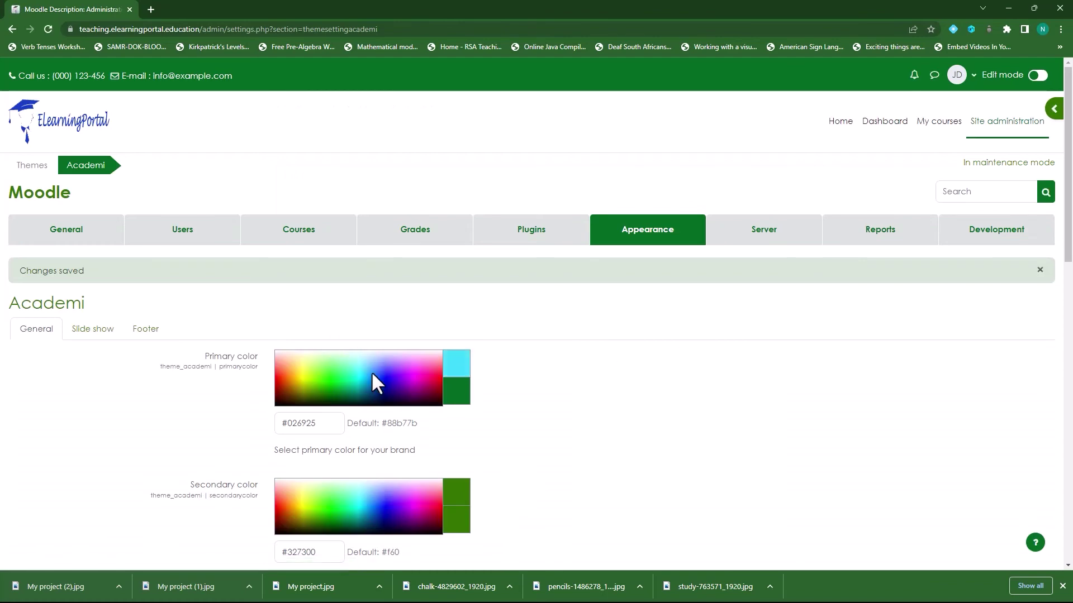
- Open the site's home page and examine the three slides with their captions, the header logo and the footer content
scroll(616, 397, "down", 10)
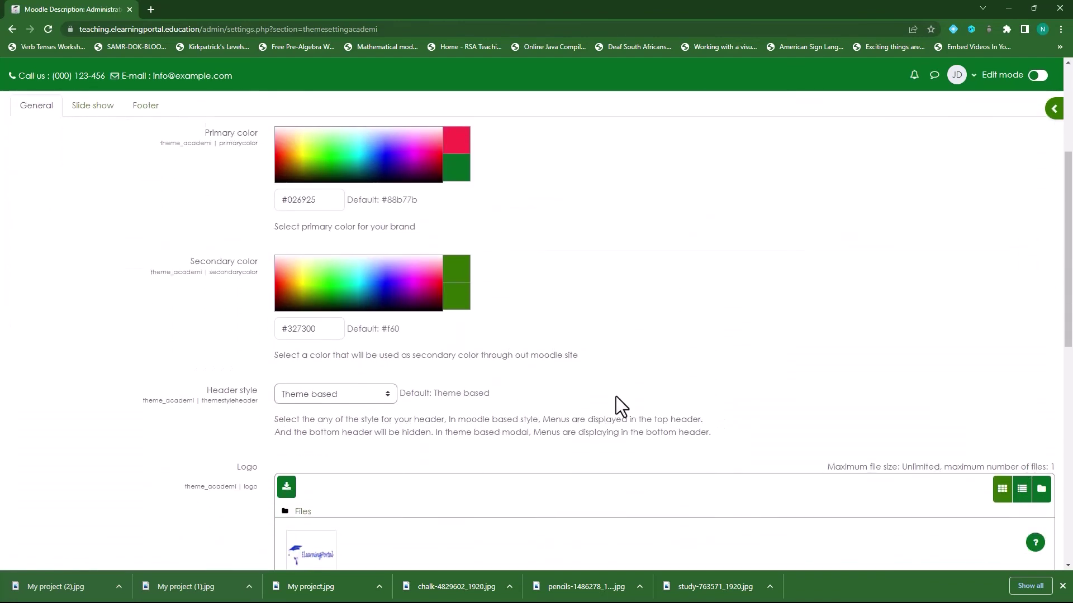
scroll(616, 397, "down", 4)
scroll(614, 395, "up", 14)
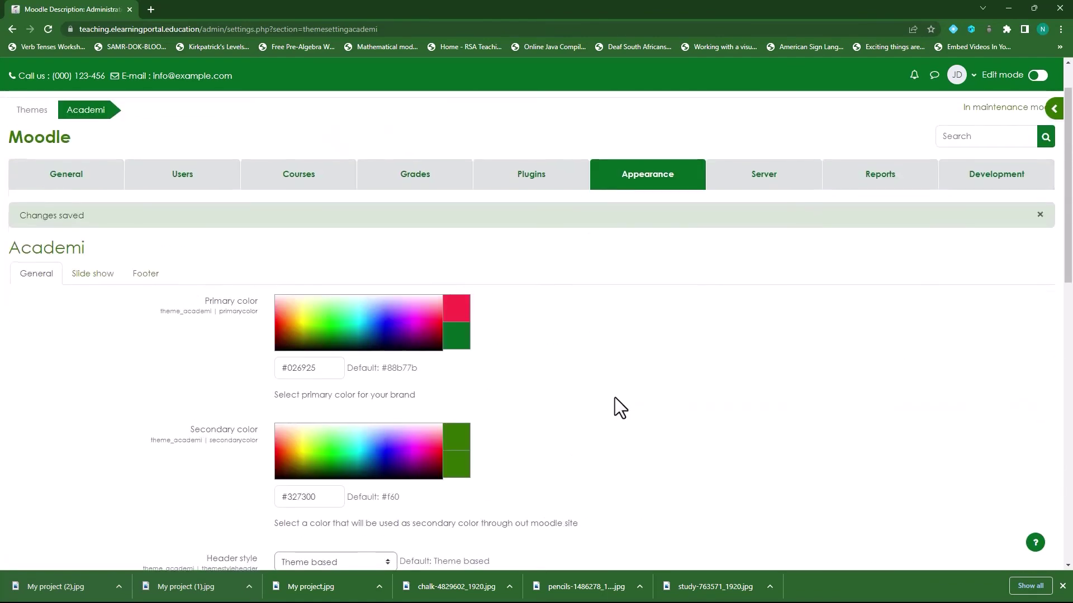
left_click(840, 129)
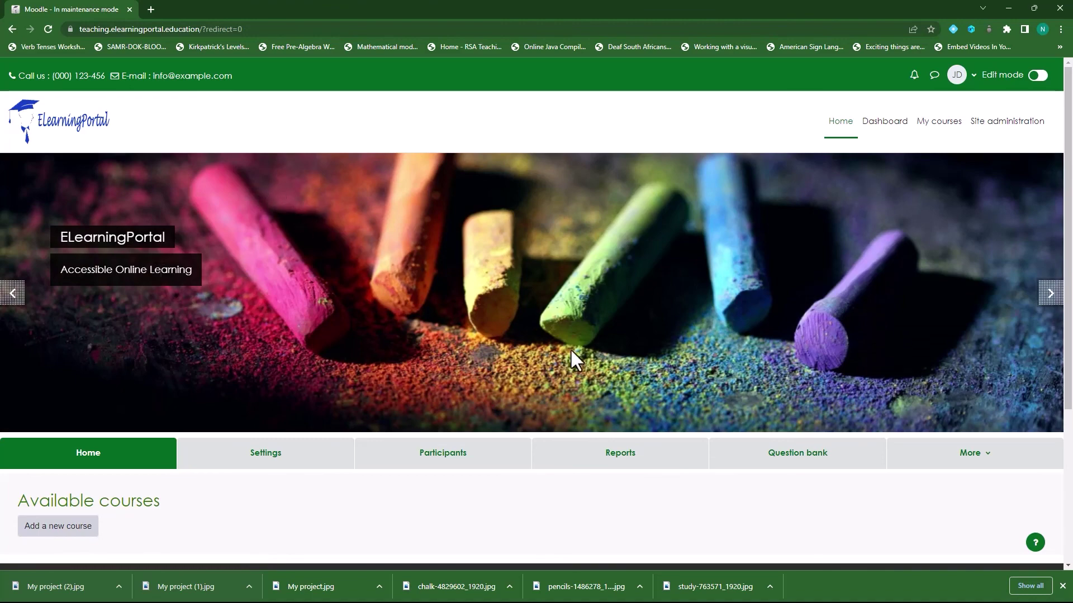
left_click(1052, 297)
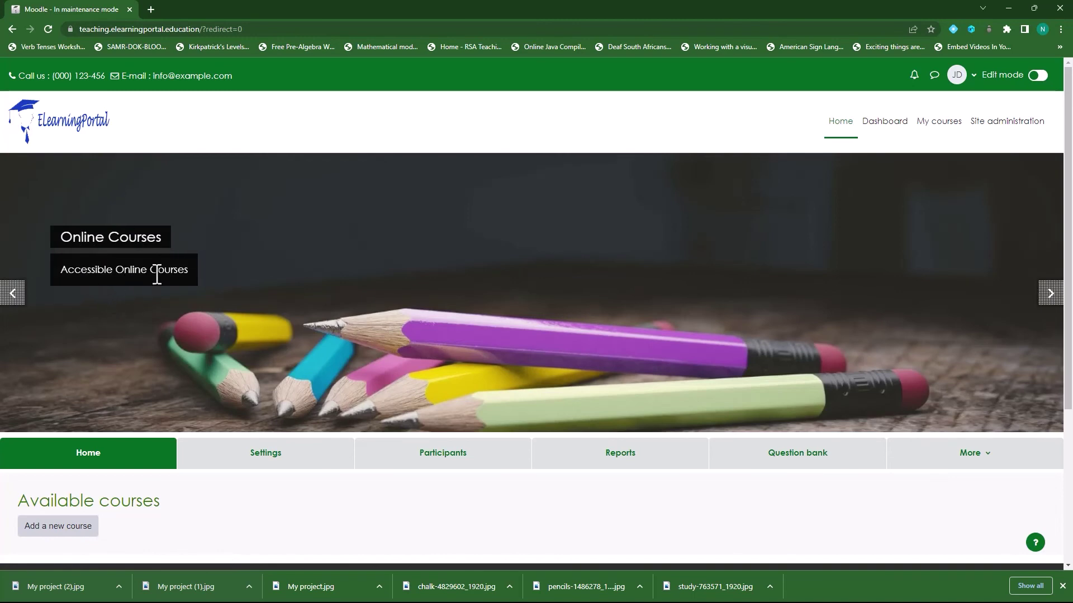
left_click(1052, 295)
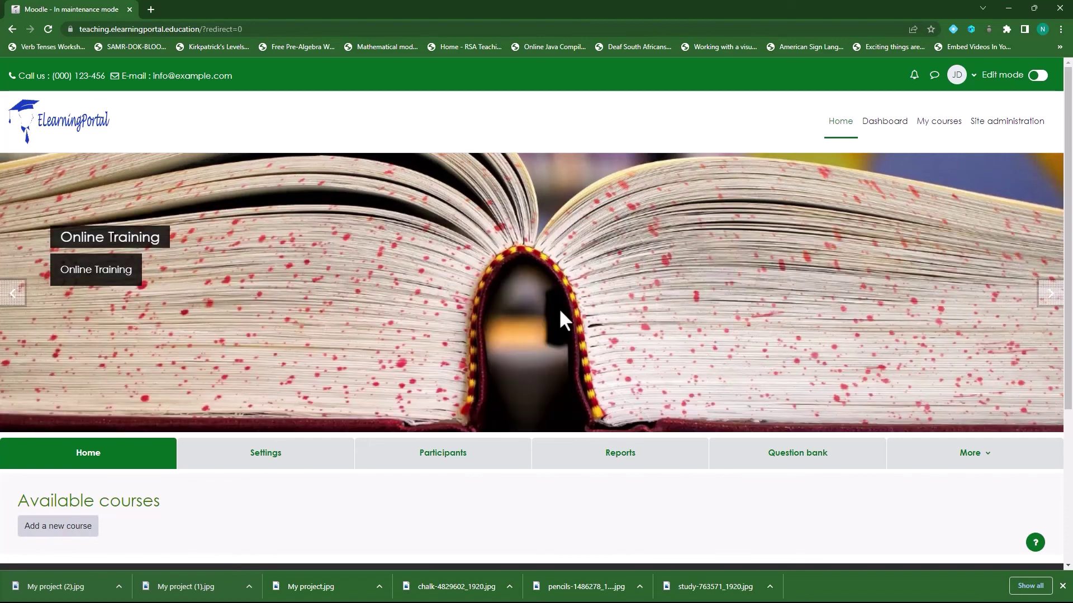
scroll(825, 377, "down", 2)
scroll(709, 383, "up", 2)
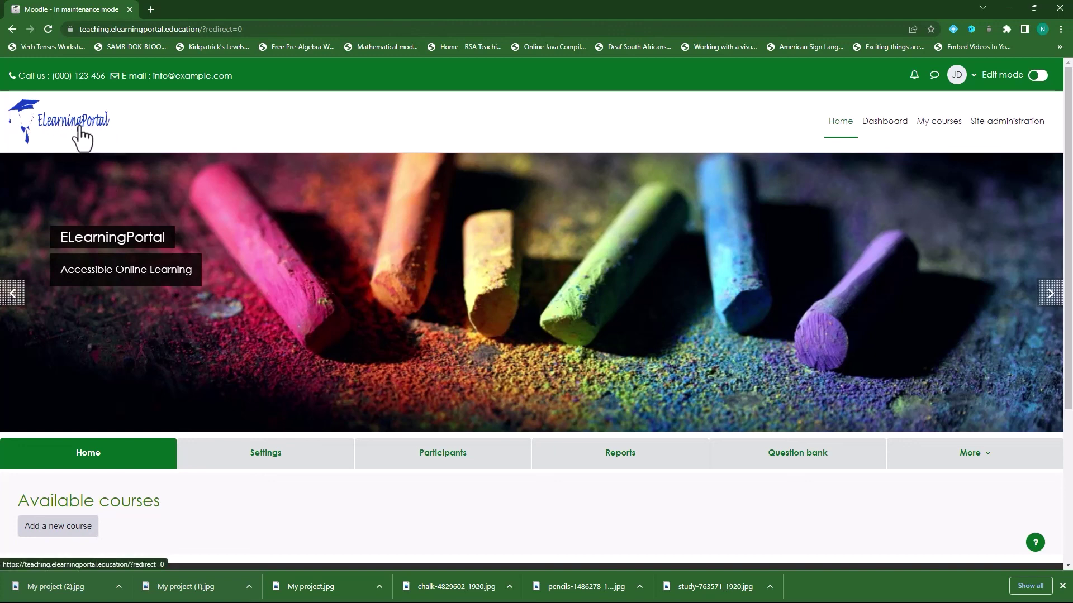
scroll(210, 363, "down", 4)
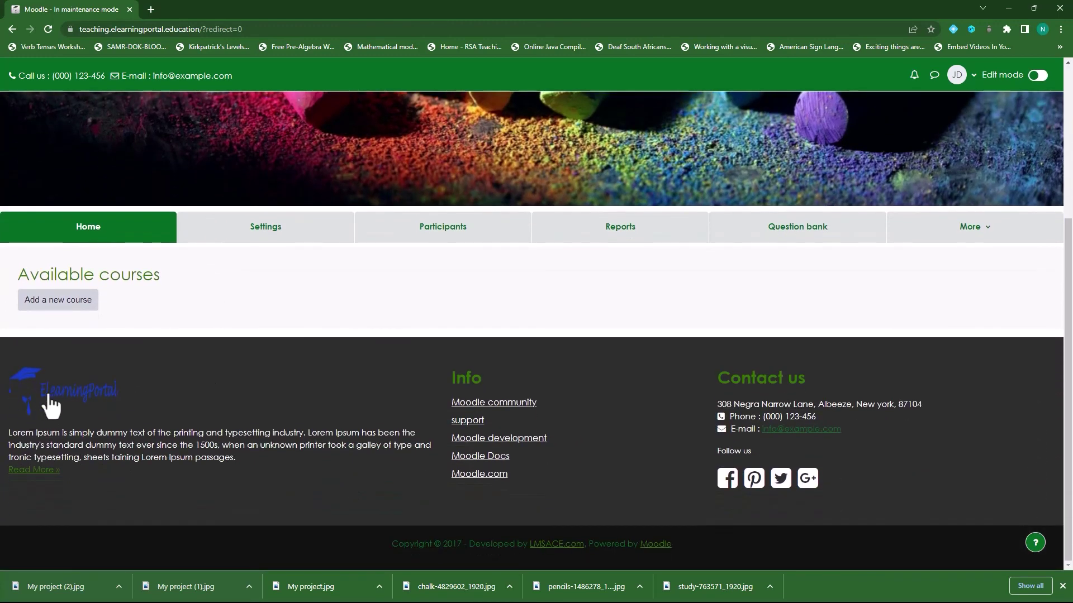
scroll(77, 415, "up", 4)
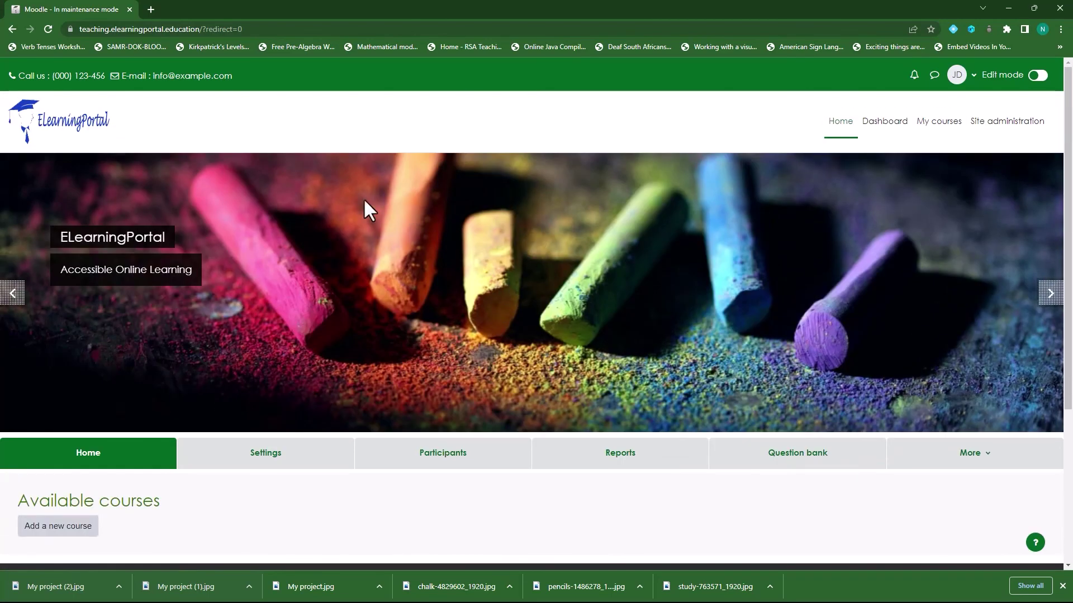
scroll(582, 299, "down", 4)
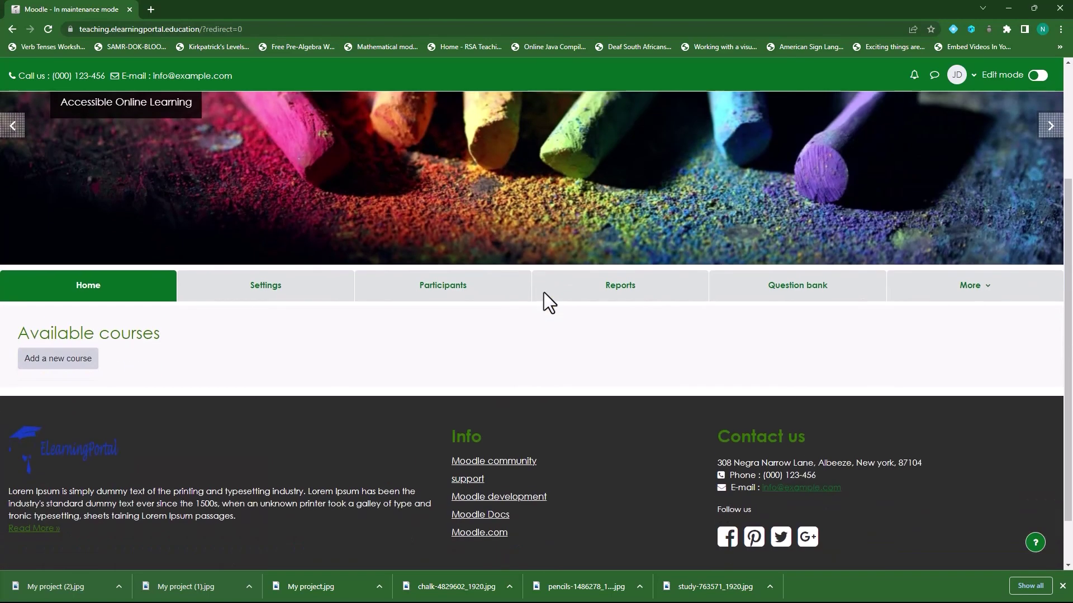